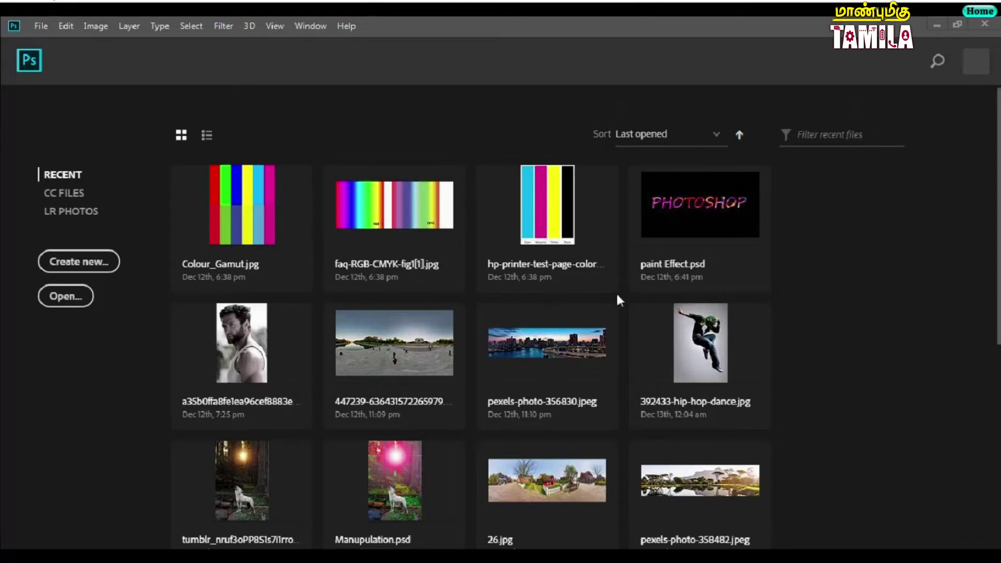
Create a new blank 1920 × 1080 px, 300 ppi document from the Custom preset
{"action": "key", "text": "ctrl+n"}
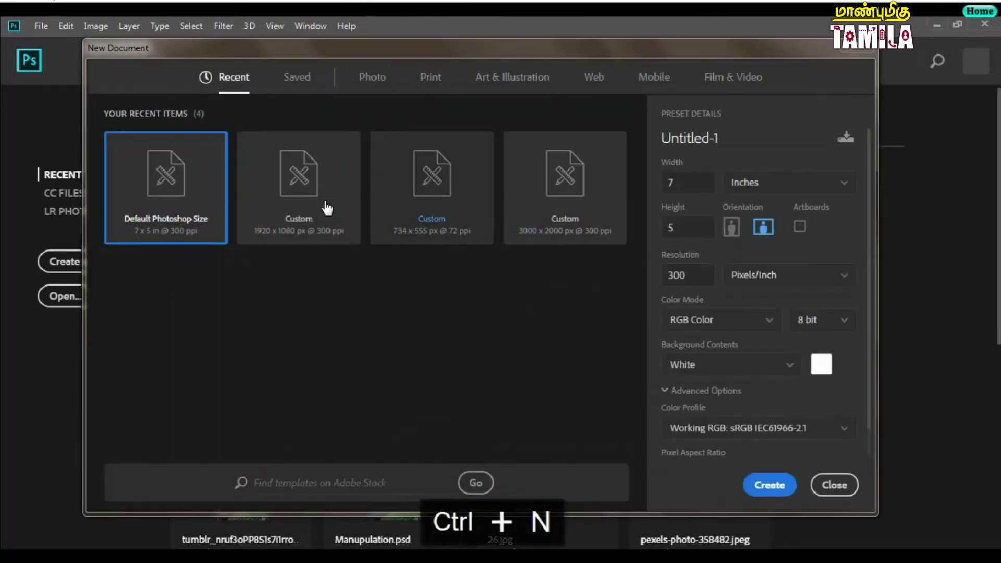
{"action": "left_click", "coordinate": [323, 209]}
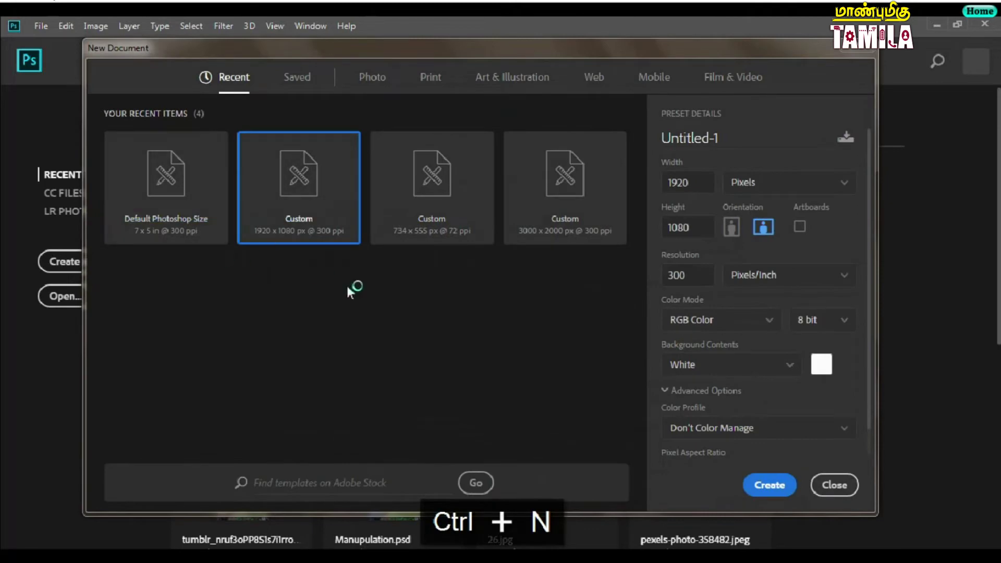
{"action": "left_click", "coordinate": [769, 487]}
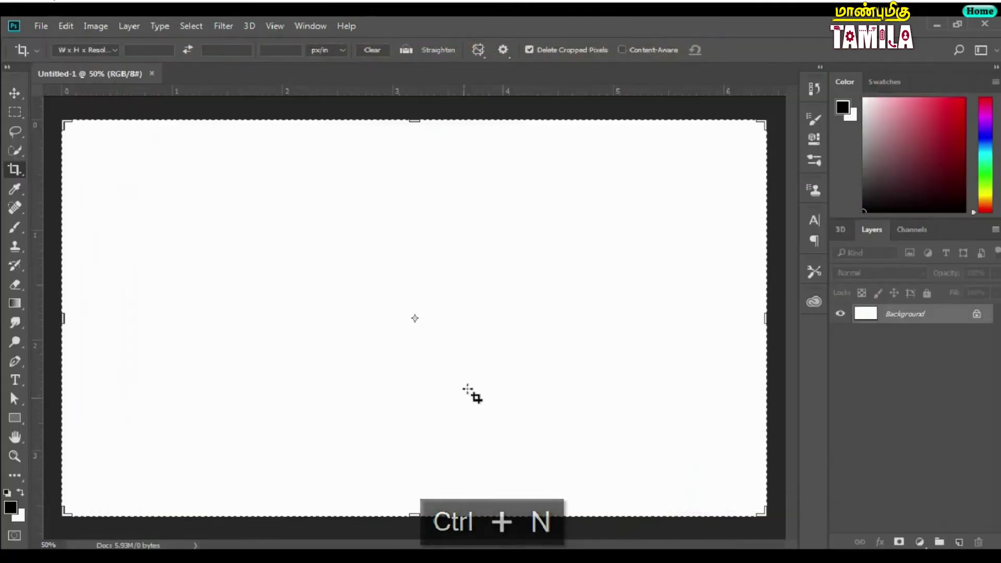
{"action": "key", "text": "v"}
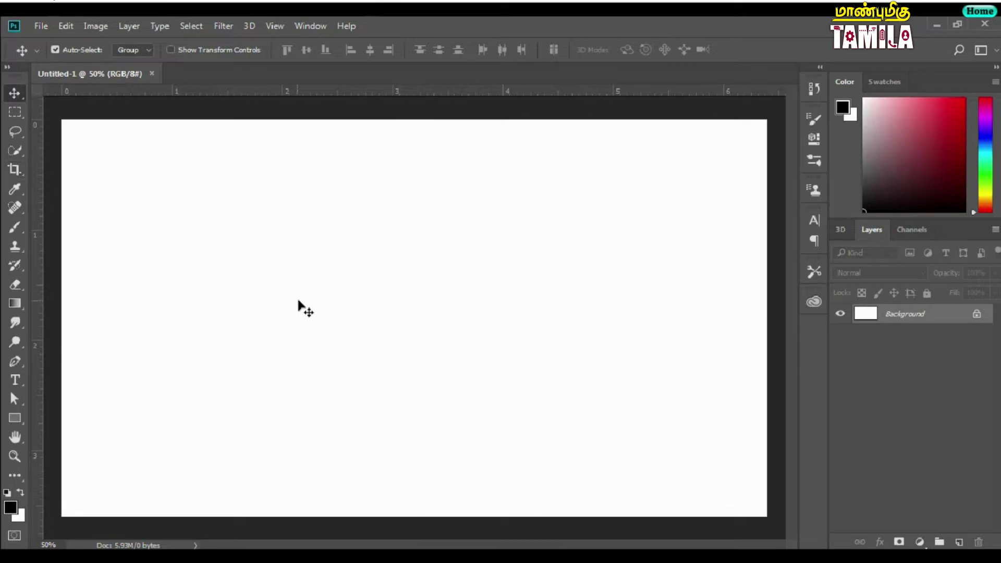
{"action": "key", "text": "c"}
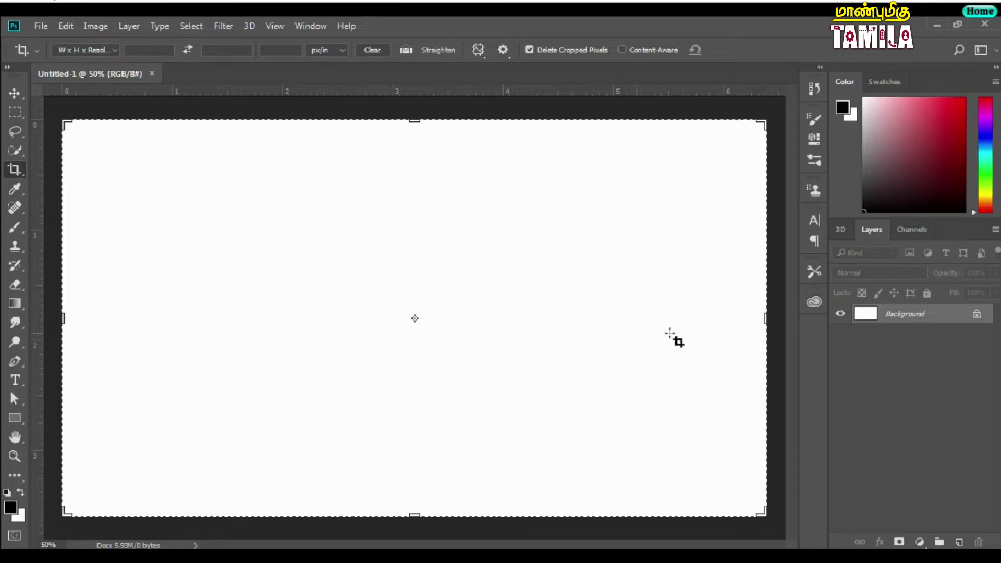
{"action": "left_click_drag", "start_coordinate": [765, 318], "coordinate": [504, 336]}
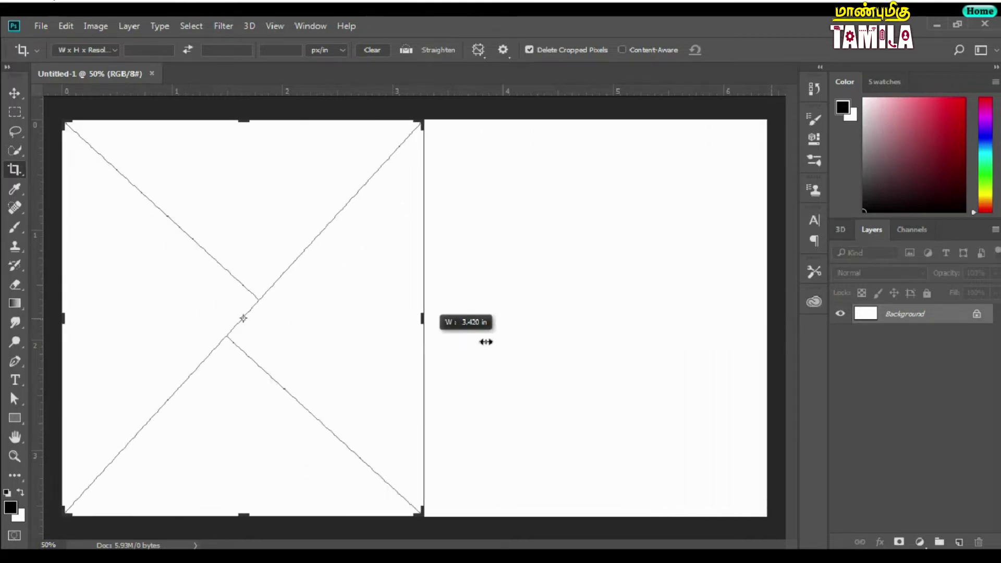
{"action": "left_click_drag", "start_coordinate": [504, 336], "coordinate": [769, 342]}
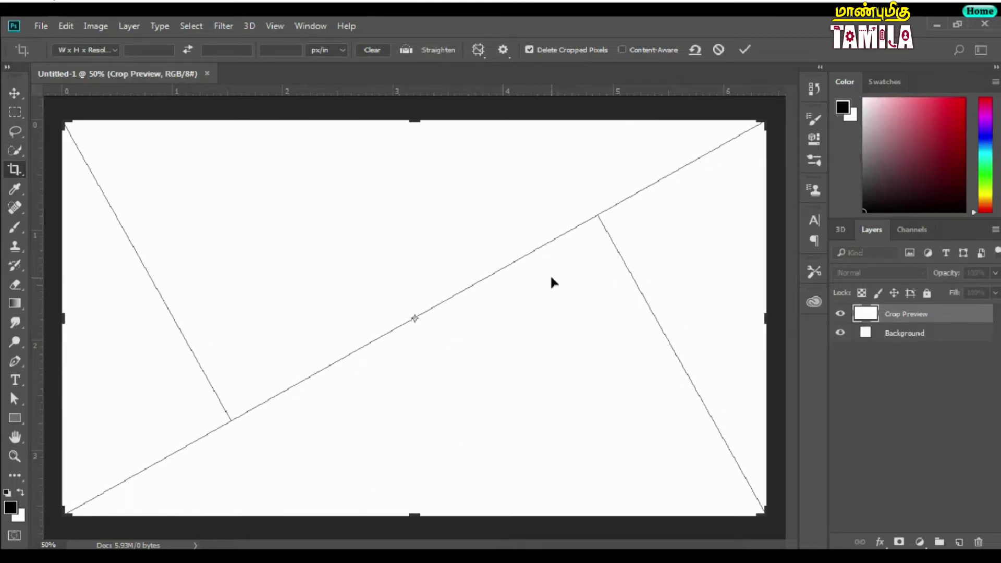
{"action": "key", "text": "Return"}
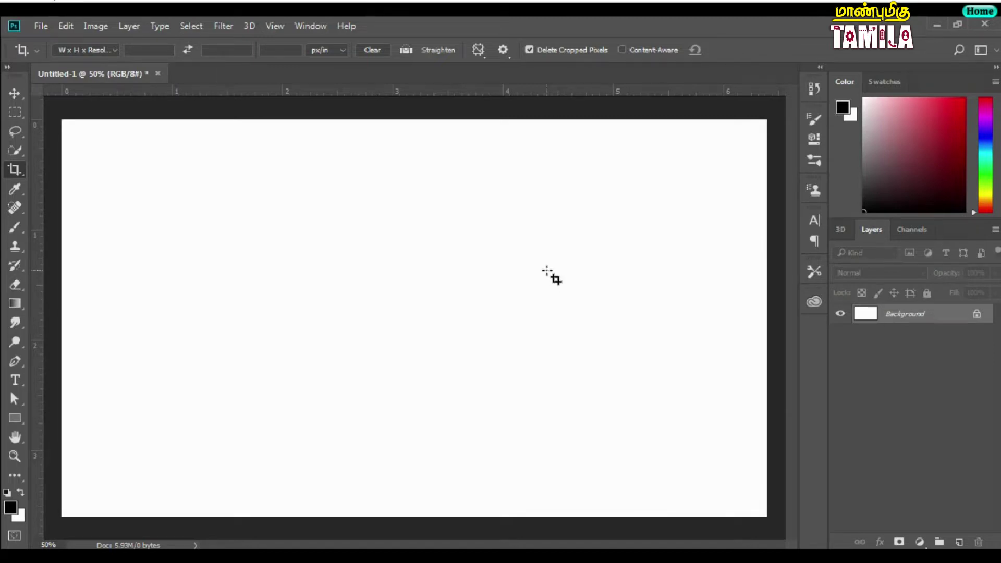
{"action": "left_click", "coordinate": [41, 26]}
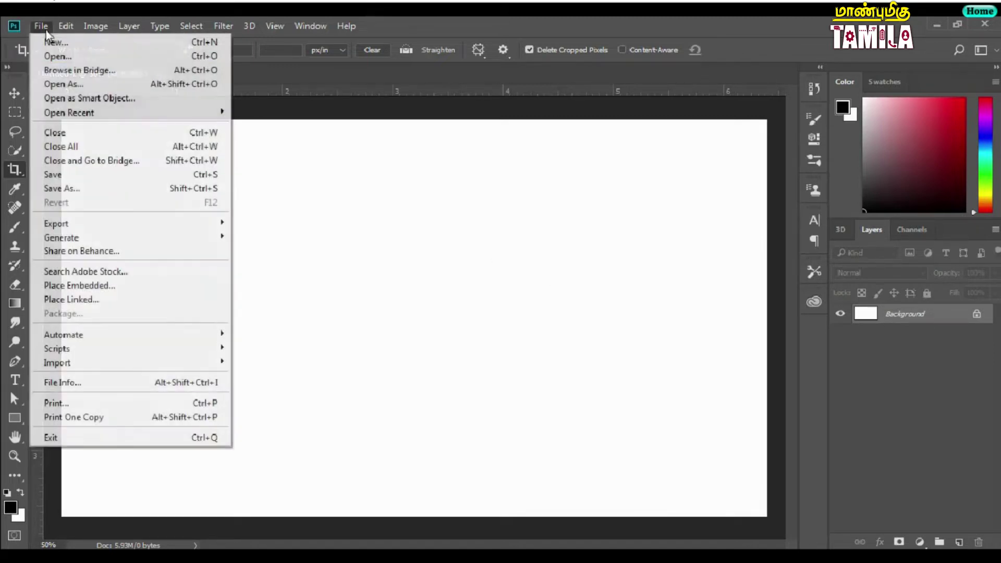
Open How-to-Remove-Acne-or-pimples-with-Spot-Healing-Brush-in-Photoshop.jpg
{"action": "left_click", "coordinate": [133, 57]}
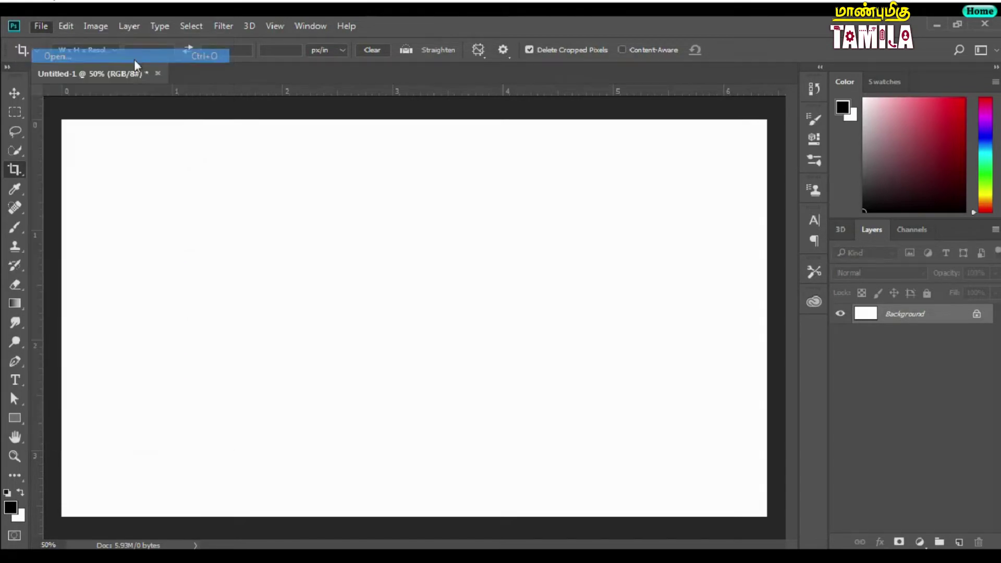
{"action": "left_click_drag", "start_coordinate": [817, 177], "coordinate": [822, 318]}
{"action": "left_click", "coordinate": [402, 186]}
{"action": "double_click", "coordinate": [401, 186]}
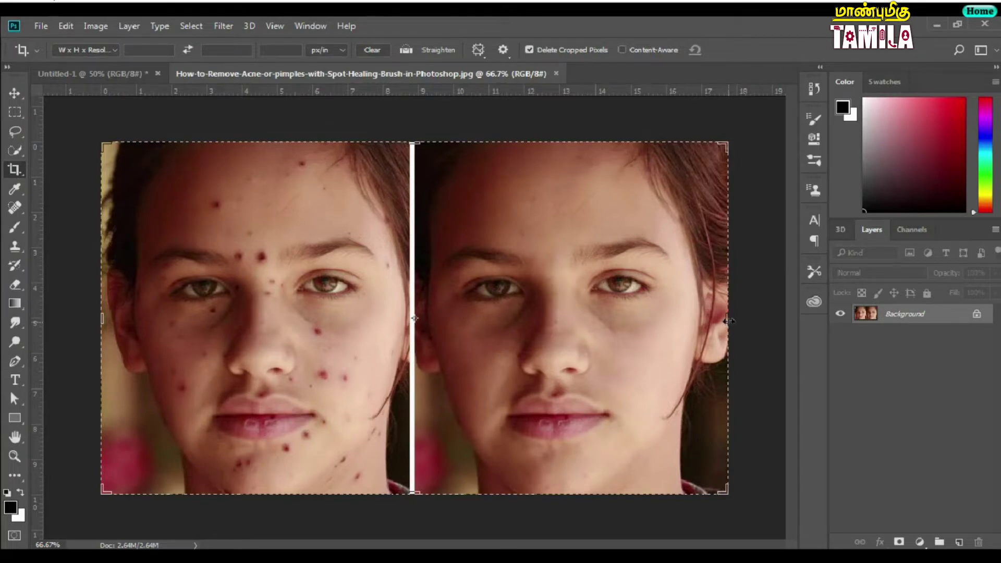
{"action": "left_click", "coordinate": [728, 320]}
Crop the comparison photo down to only the left, spot-covered face
{"action": "left_click_drag", "start_coordinate": [728, 320], "coordinate": [407, 322]}
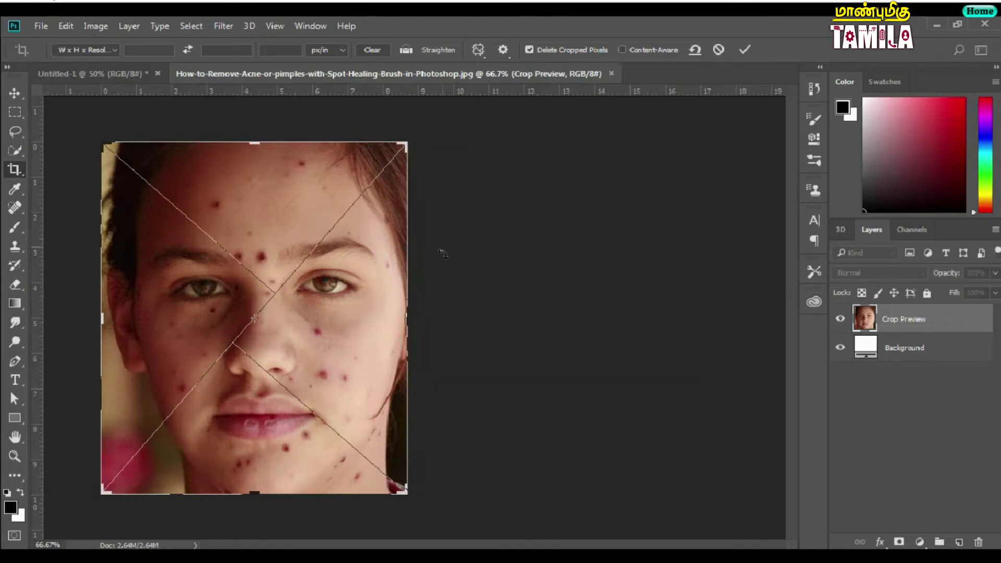
{"action": "key", "text": "Return"}
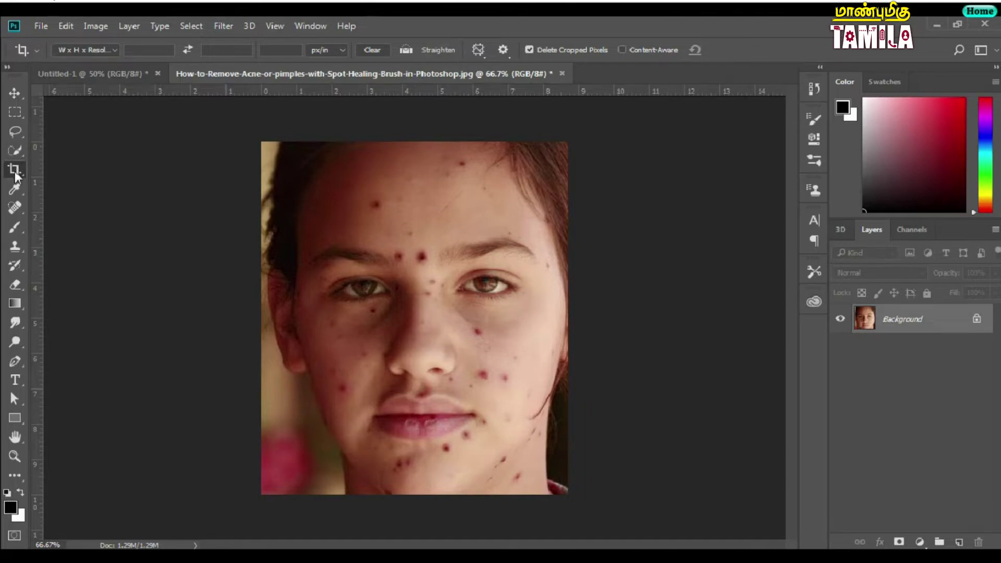
{"action": "left_click", "coordinate": [104, 51]}
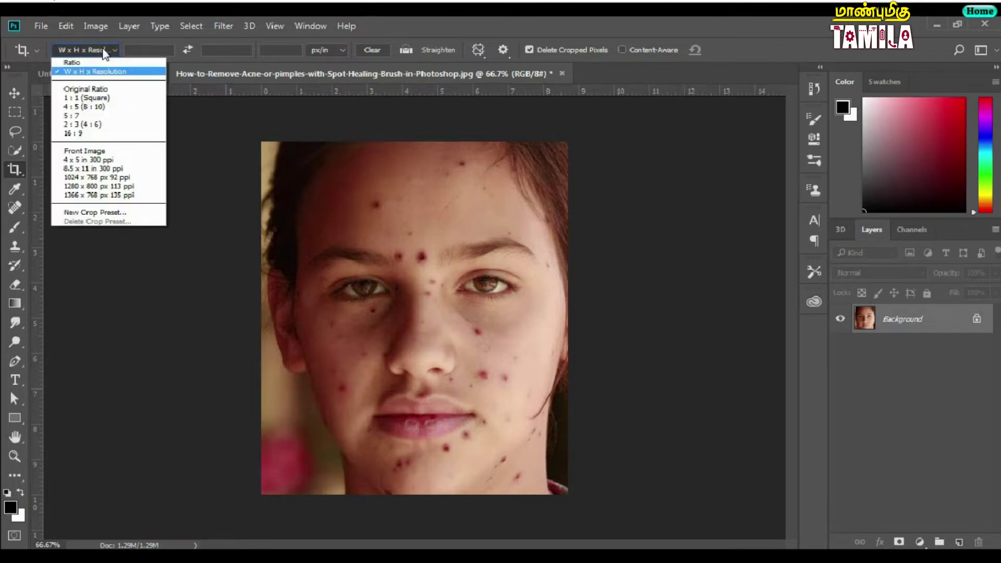
{"action": "left_click", "coordinate": [103, 51]}
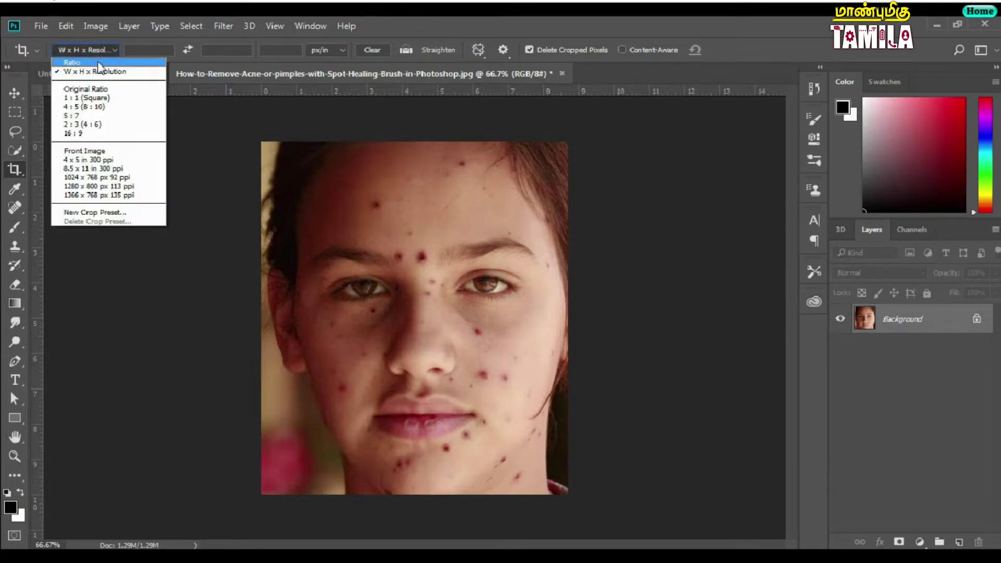
{"action": "left_click", "coordinate": [99, 62]}
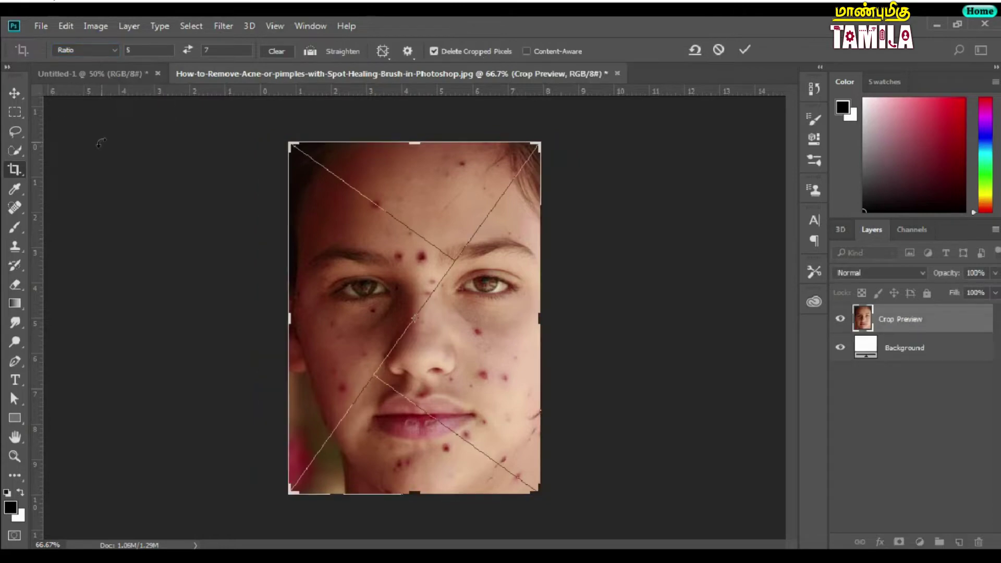
{"action": "left_click", "coordinate": [175, 50]}
{"action": "type", "text": "6"}
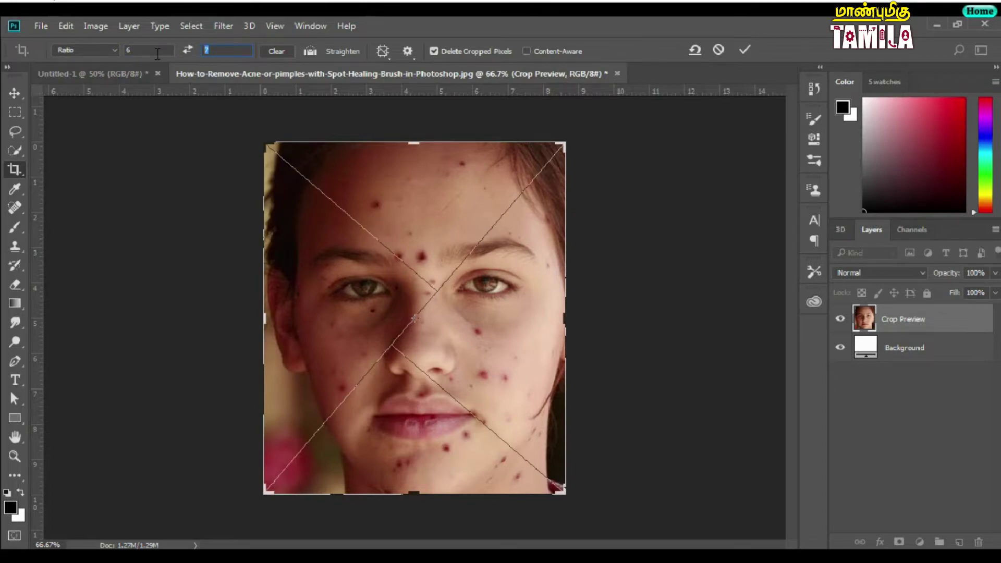
{"action": "type", "text": "8"}
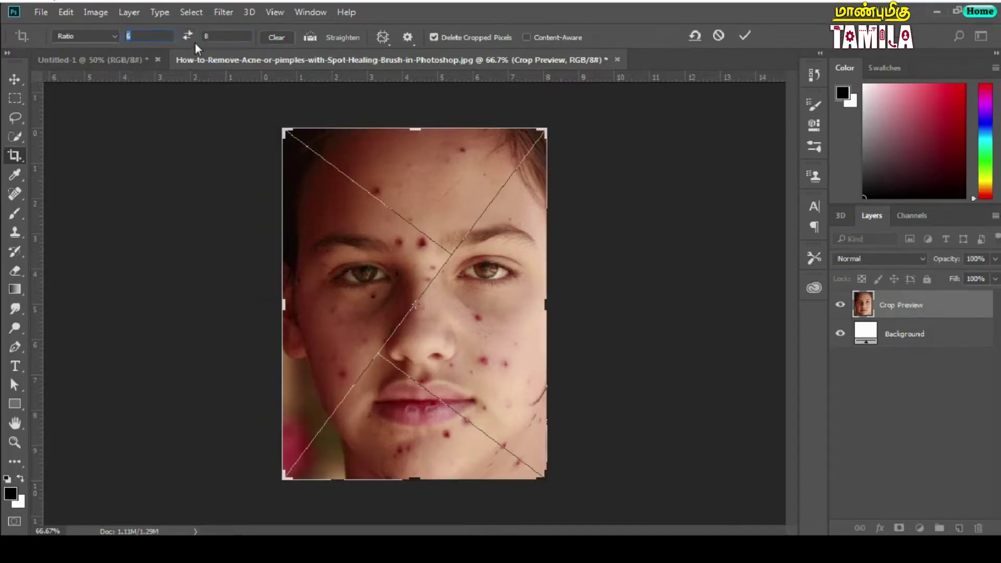
{"action": "left_click", "coordinate": [155, 40]}
{"action": "key", "text": "Tab"}
{"action": "type", "text": "10"}
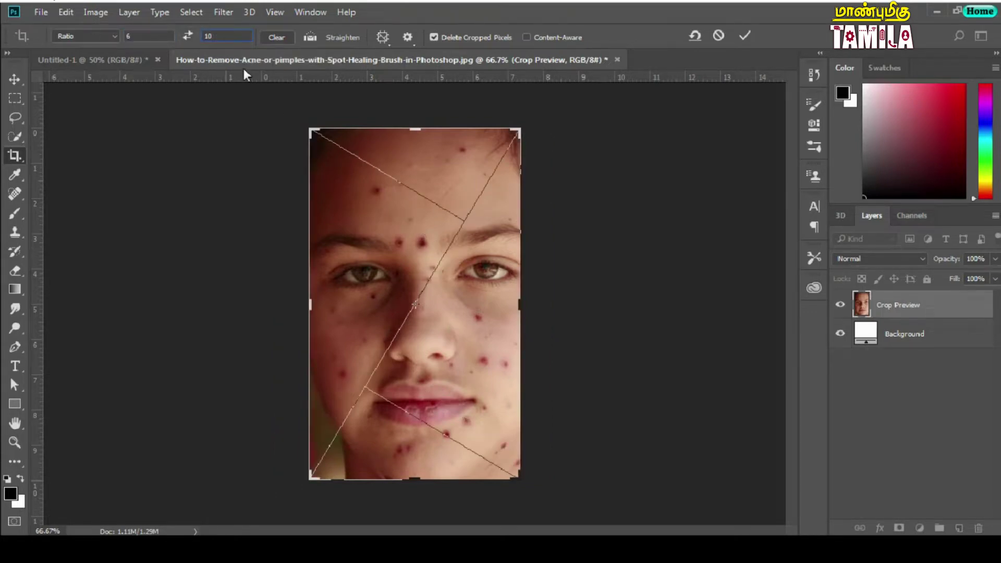
{"action": "left_click", "coordinate": [149, 34]}
{"action": "double_click", "coordinate": [137, 36]}
{"action": "double_click", "coordinate": [222, 35]}
{"action": "double_click", "coordinate": [173, 35]}
{"action": "left_click_drag", "start_coordinate": [436, 276], "coordinate": [431, 252]}
{"action": "type", "text": "5"}
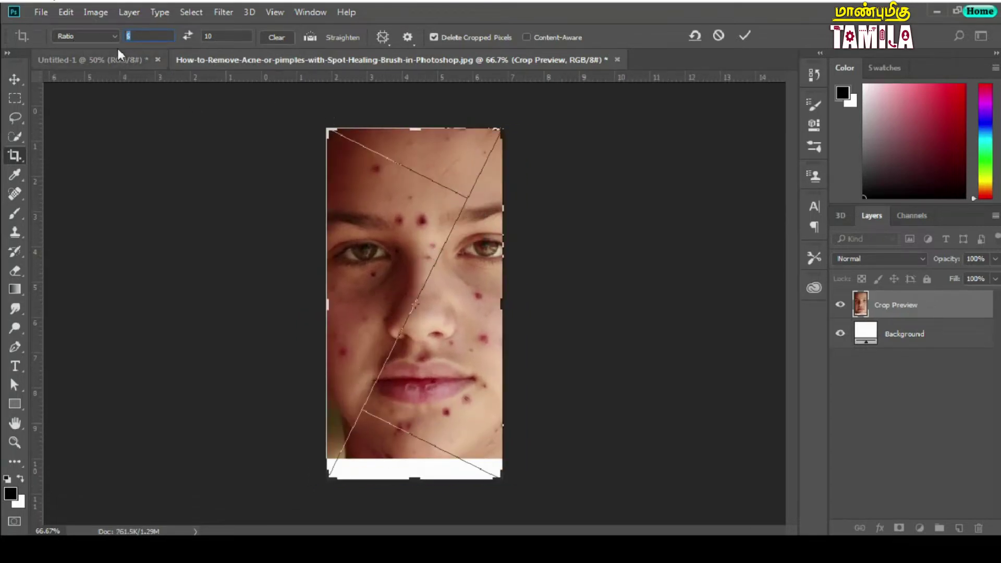
{"action": "left_click", "coordinate": [104, 36]}
{"action": "left_click", "coordinate": [101, 56]}
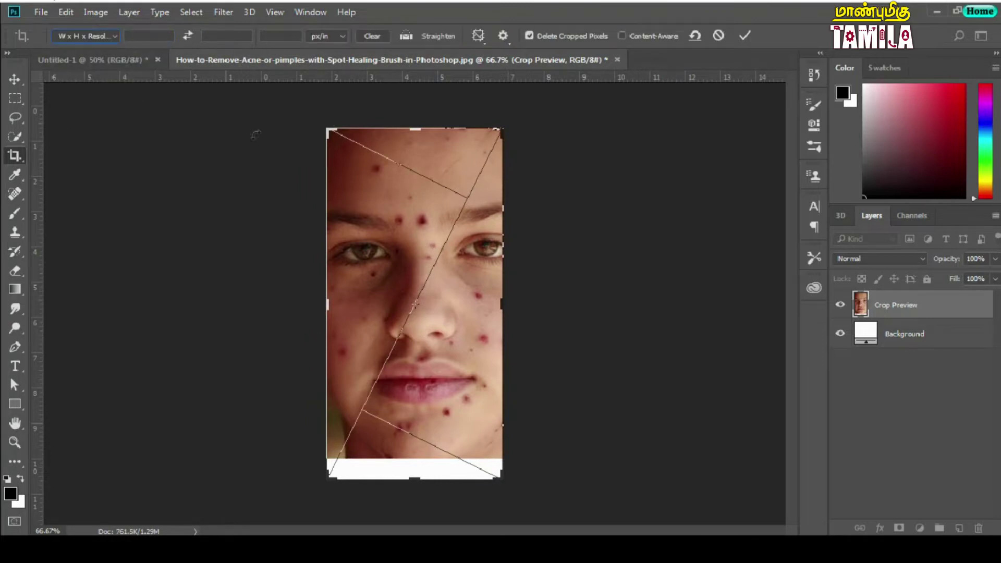
{"action": "left_click", "coordinate": [721, 36]}
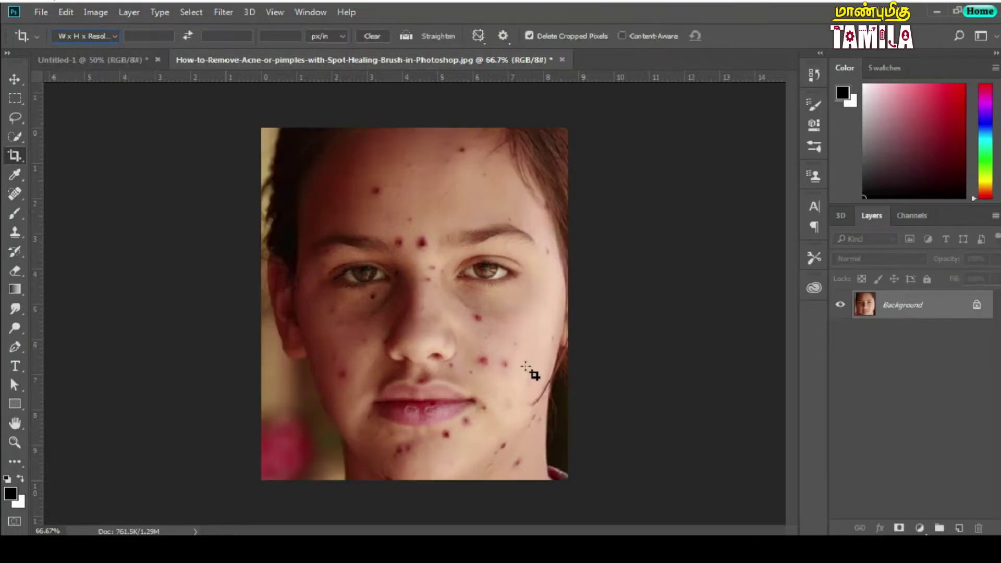
Set the crop to Original Ratio and resize the box to frame the face
{"action": "left_click", "coordinate": [95, 38]}
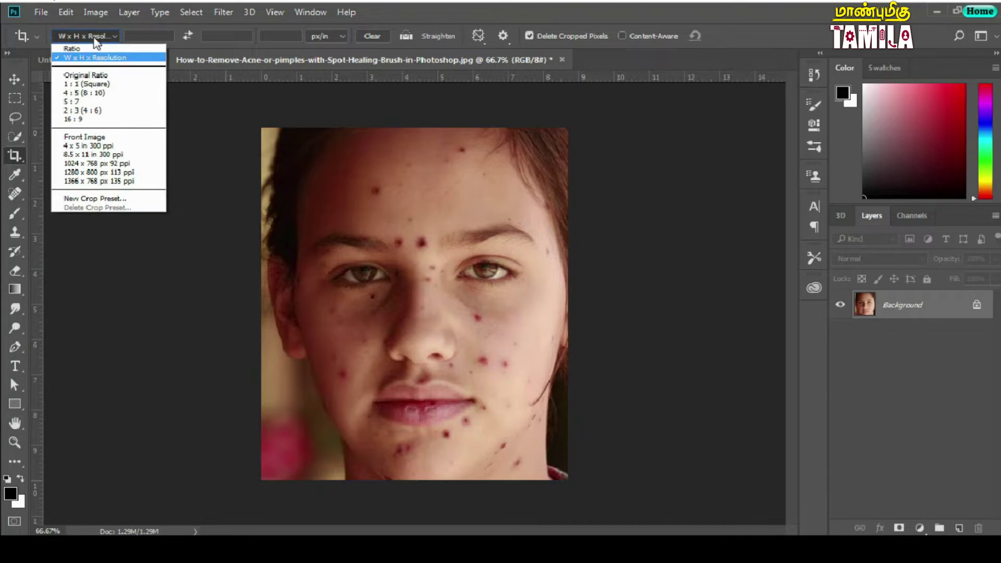
{"action": "left_click", "coordinate": [86, 75]}
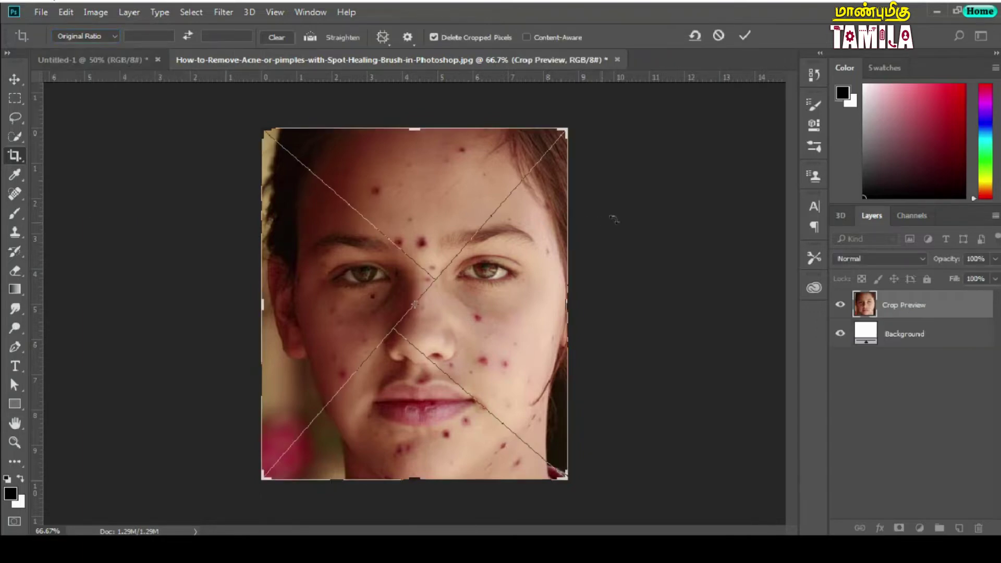
{"action": "left_click_drag", "start_coordinate": [565, 128], "coordinate": [385, 339]}
{"action": "mouse_move", "coordinate": [407, 156]}
{"action": "left_mouse_down"}
{"action": "mouse_move", "coordinate": [382, 332]}
{"action": "mouse_move", "coordinate": [417, 129]}
{"action": "left_mouse_up"}
{"action": "left_click_drag", "start_coordinate": [567, 129], "coordinate": [382, 340]}
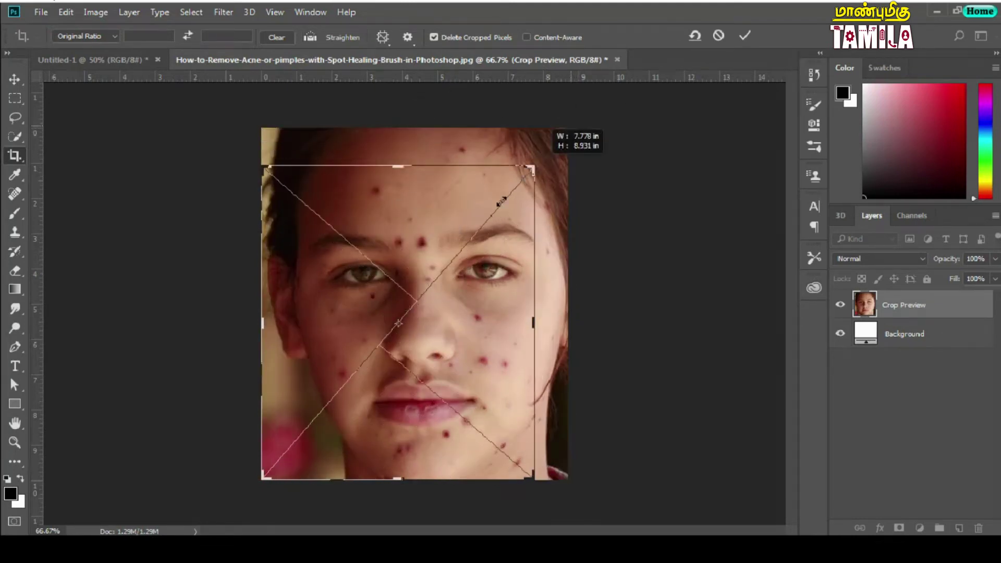
{"action": "mouse_move", "coordinate": [501, 189]}
{"action": "left_mouse_down"}
{"action": "mouse_move", "coordinate": [474, 218]}
{"action": "mouse_move", "coordinate": [573, 125]}
{"action": "left_mouse_up"}
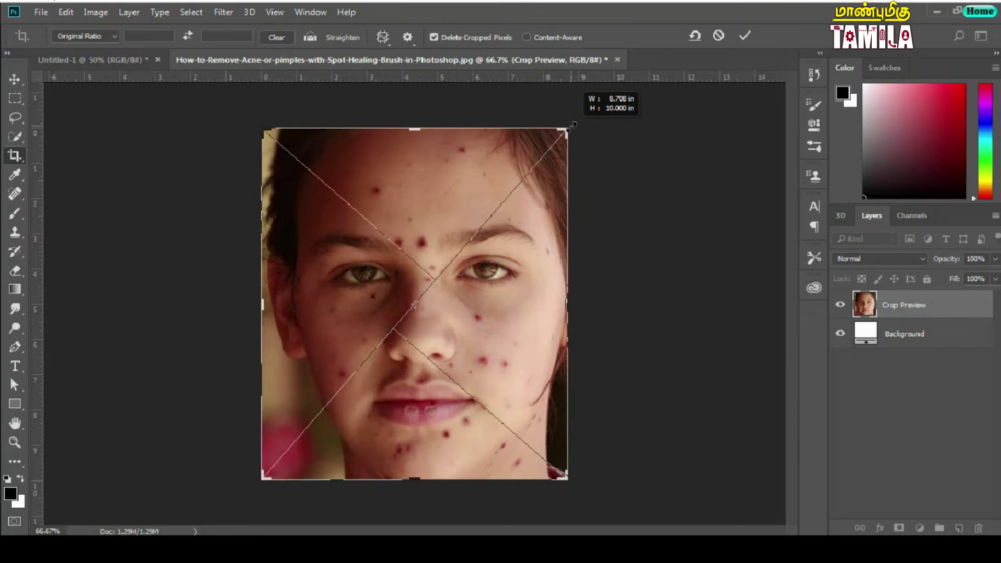
{"action": "left_click_drag", "start_coordinate": [573, 125], "coordinate": [554, 164]}
Try the 1:1, 4:5 and 5:7 crop ratios, then return to Original Ratio and clear
{"action": "left_click", "coordinate": [86, 36]}
{"action": "left_click", "coordinate": [103, 91]}
{"action": "left_click", "coordinate": [99, 36]}
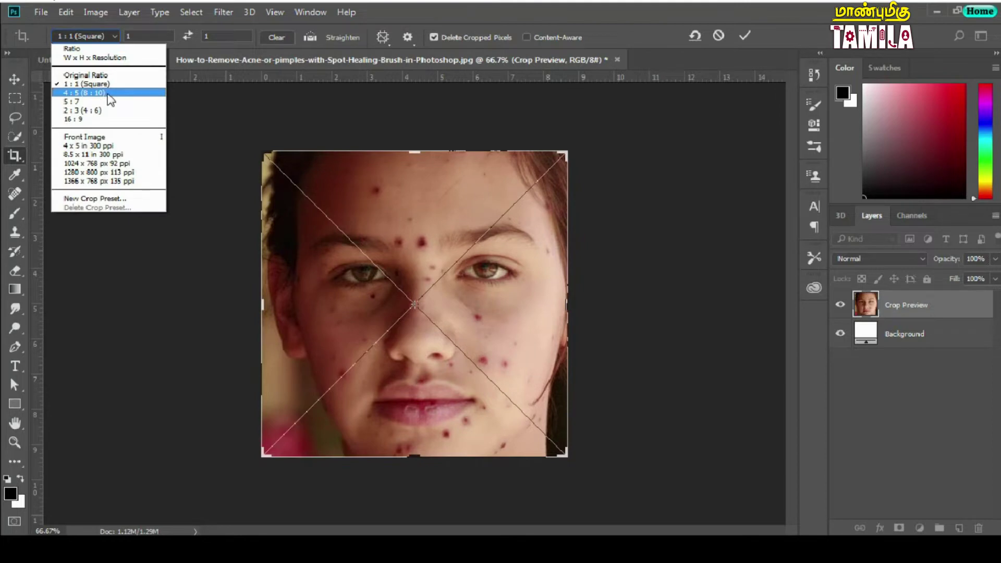
{"action": "left_click", "coordinate": [108, 94]}
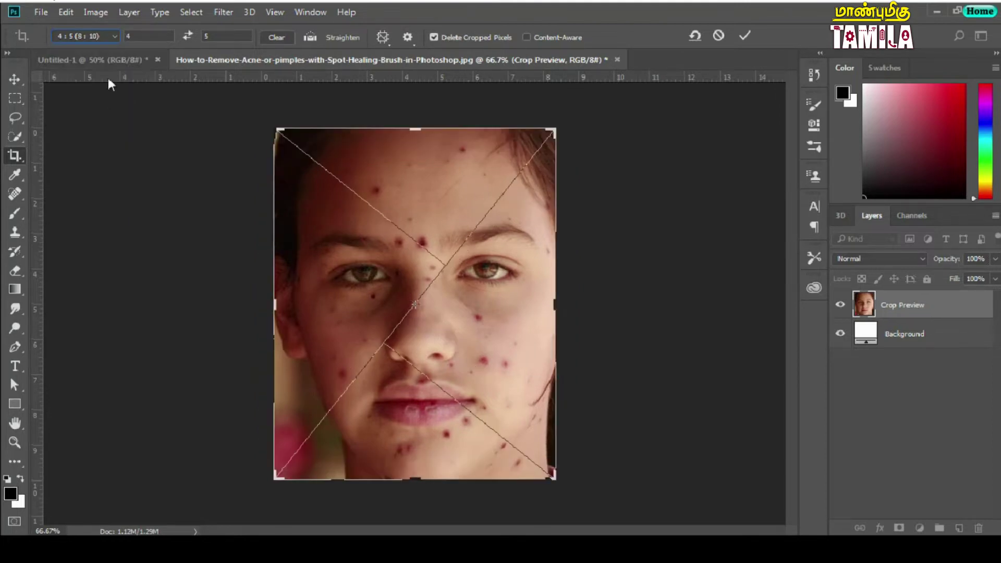
{"action": "left_click", "coordinate": [89, 36]}
{"action": "left_click", "coordinate": [107, 102]}
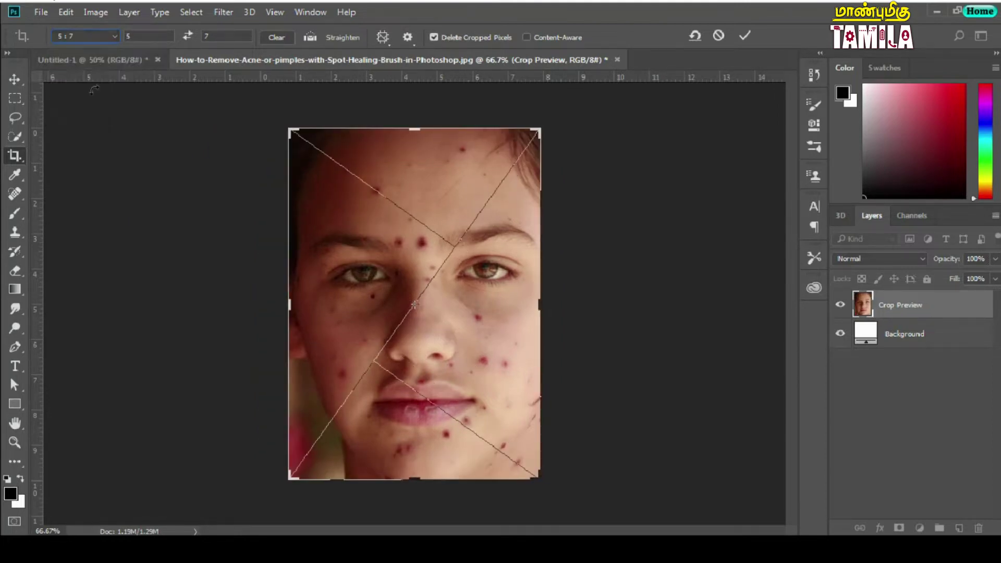
{"action": "left_click", "coordinate": [83, 37]}
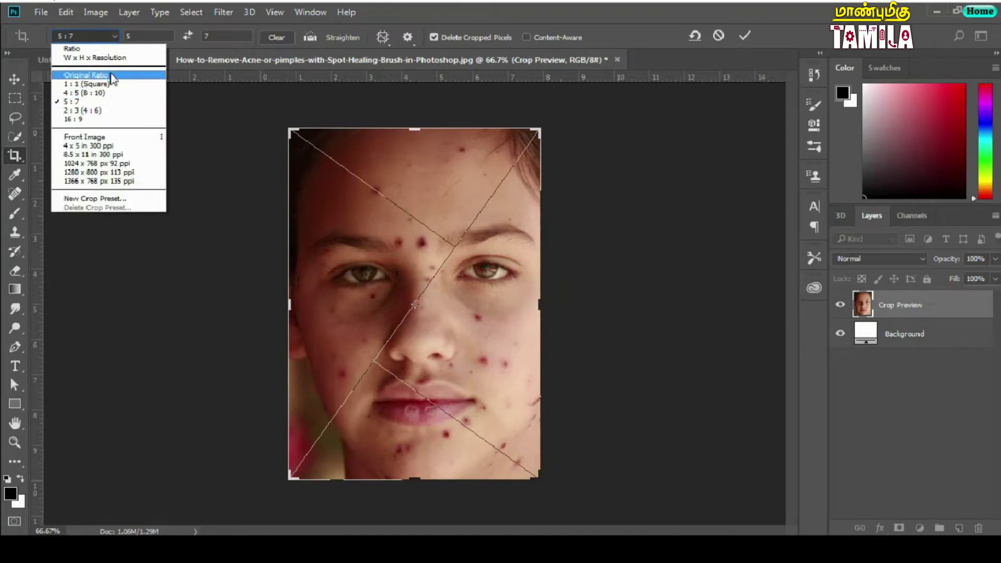
{"action": "left_click", "coordinate": [111, 75]}
{"action": "left_click", "coordinate": [285, 39]}
Switch the crop to W x H x Resolution, keep pixels per inch, then cancel the crop
{"action": "left_click", "coordinate": [91, 36]}
{"action": "left_click", "coordinate": [104, 66]}
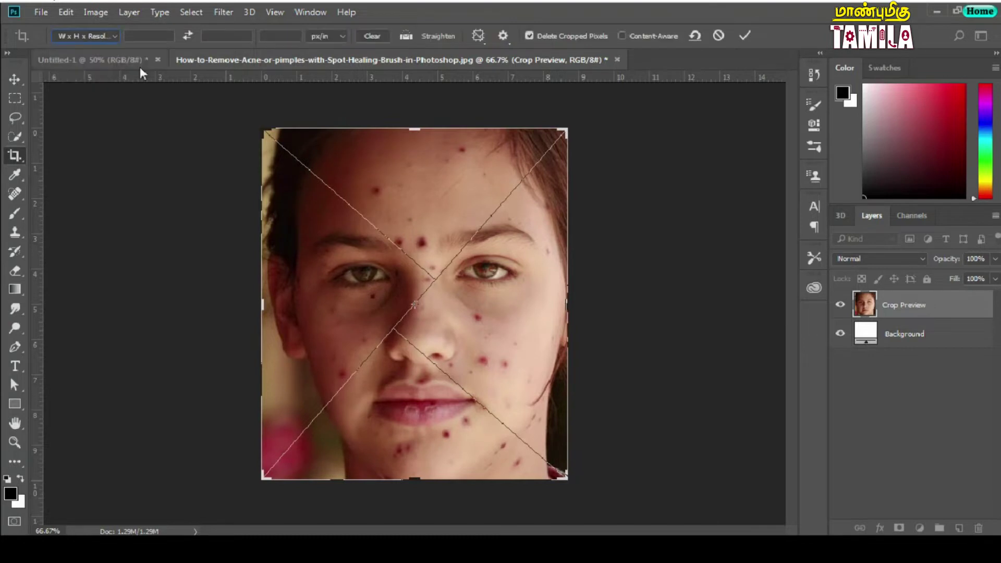
{"action": "left_click", "coordinate": [340, 38]}
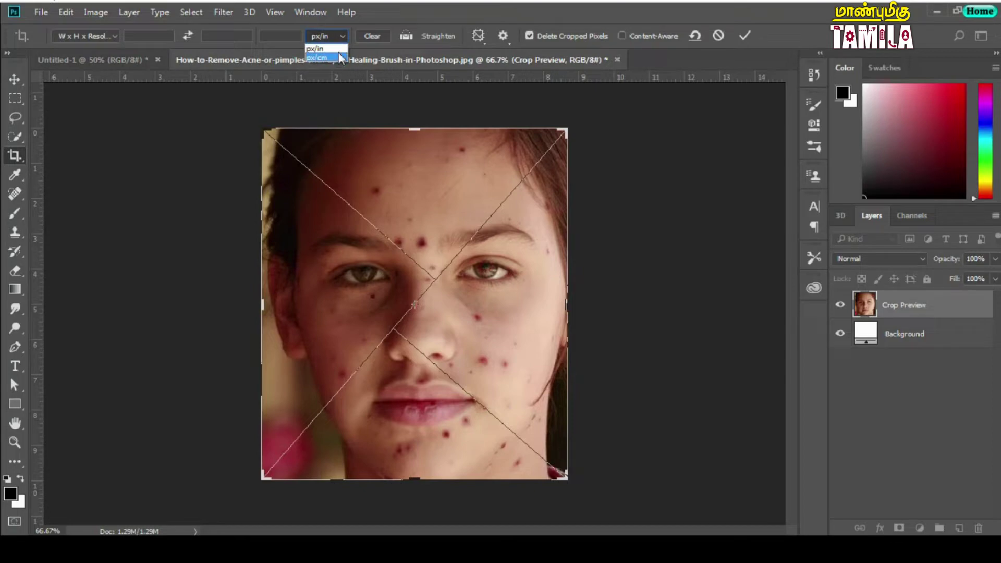
{"action": "left_click", "coordinate": [405, 48]}
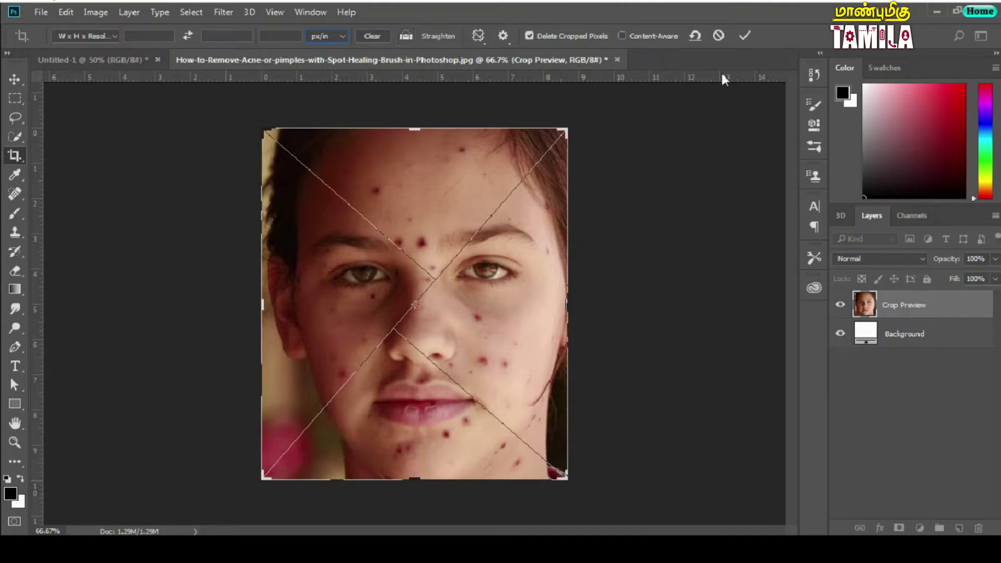
{"action": "left_click", "coordinate": [719, 36]}
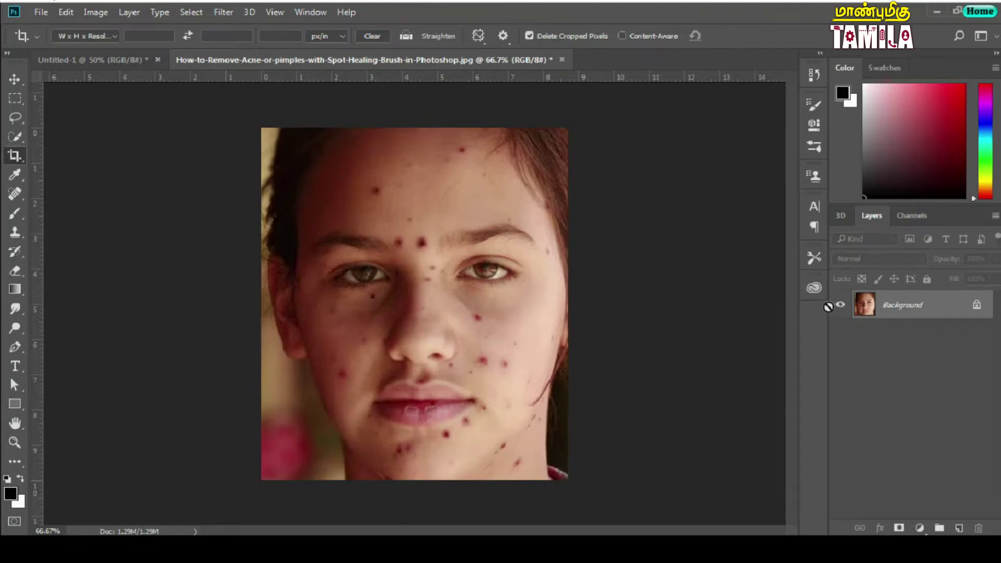
Unlock the Background into Layer 0 and rotate it about 2° with Free Transform
{"action": "left_click", "coordinate": [976, 304]}
{"action": "key", "text": "ctrl+t"}
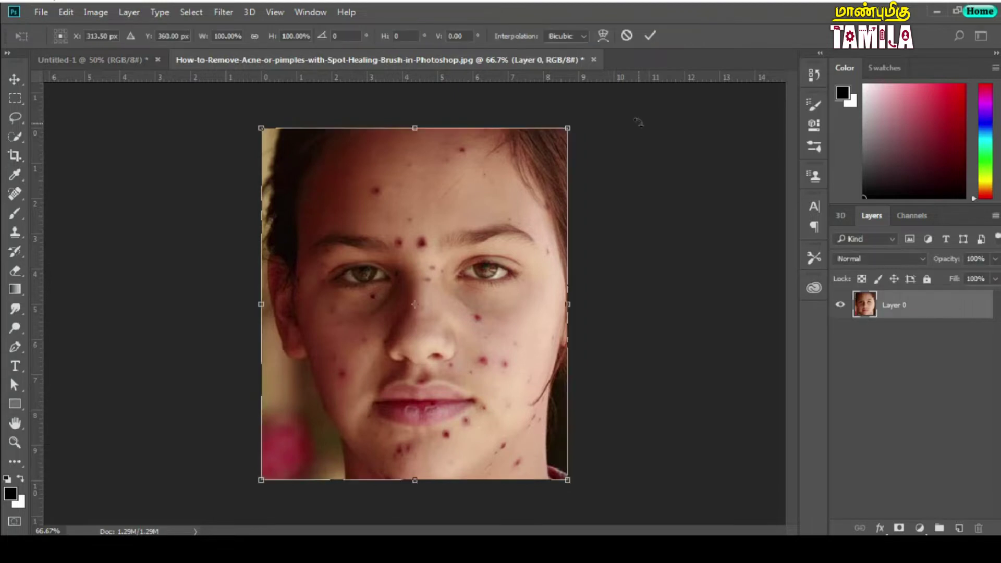
{"action": "left_click_drag", "start_coordinate": [639, 123], "coordinate": [638, 135]}
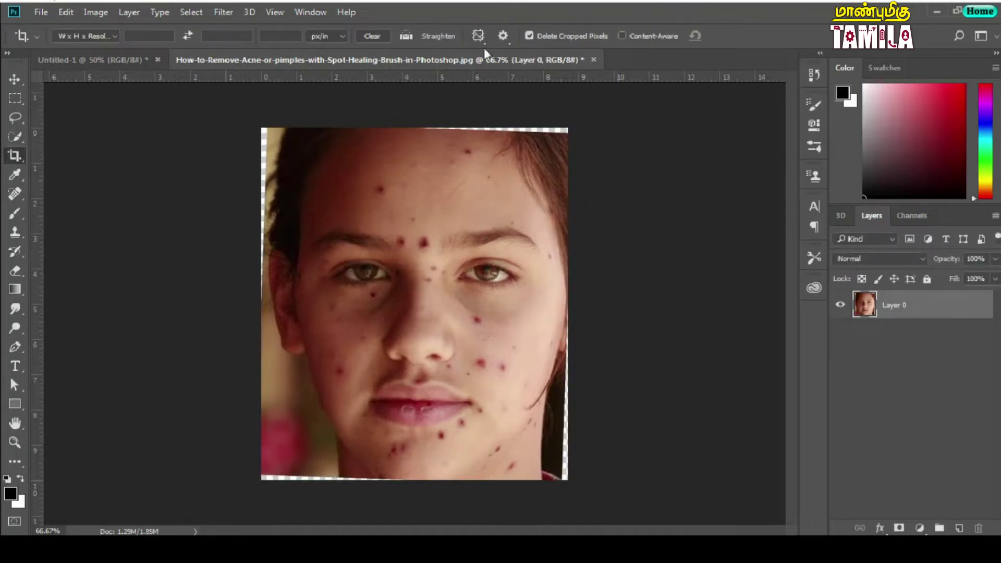
Straighten the crop along the forehead line and commit it
{"action": "left_click", "coordinate": [406, 36]}
{"action": "left_click", "coordinate": [273, 136]}
{"action": "left_click", "coordinate": [406, 35]}
{"action": "left_click_drag", "start_coordinate": [280, 135], "coordinate": [563, 146]}
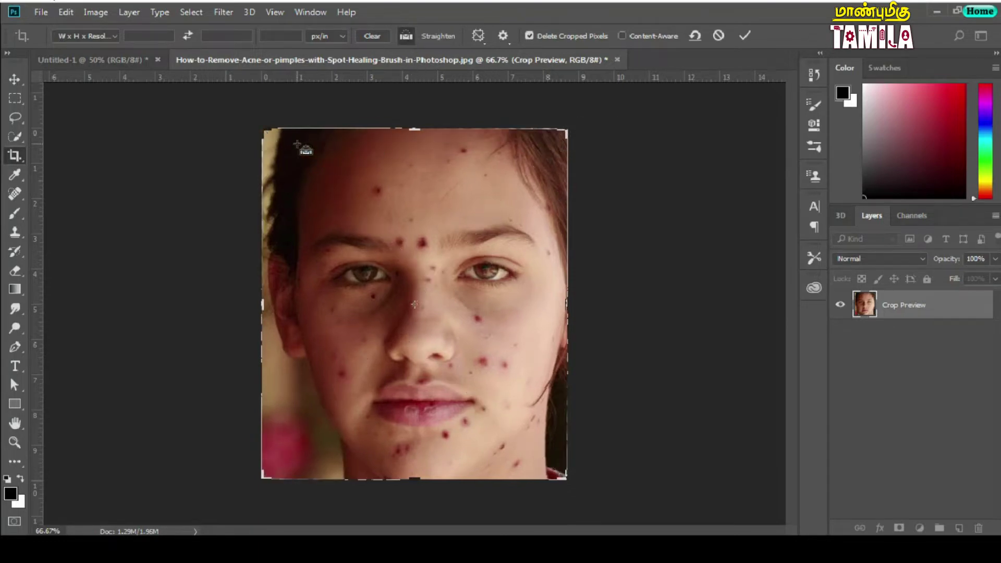
{"action": "left_click", "coordinate": [745, 37]}
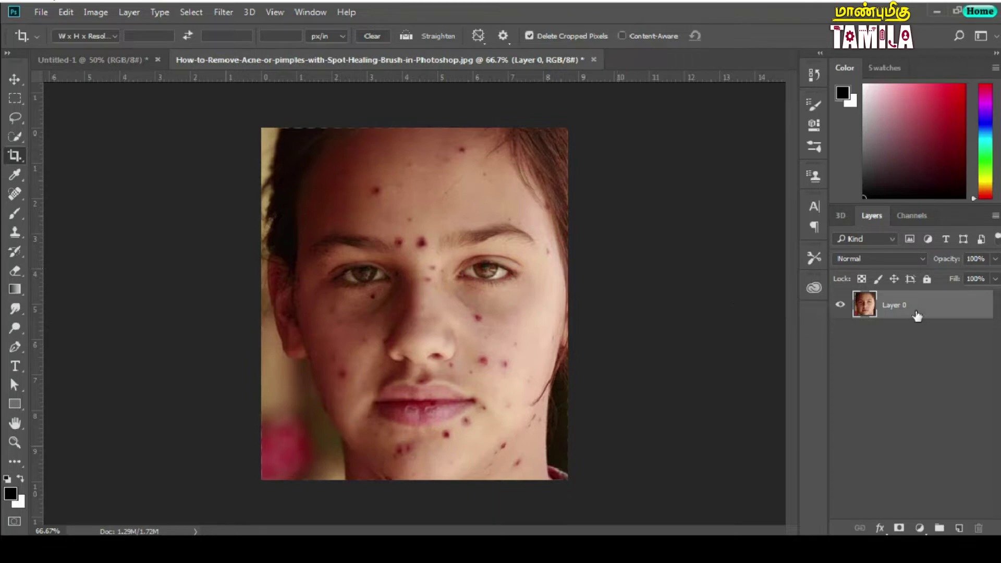
{"action": "left_click_drag", "start_coordinate": [658, 119], "coordinate": [594, 208]}
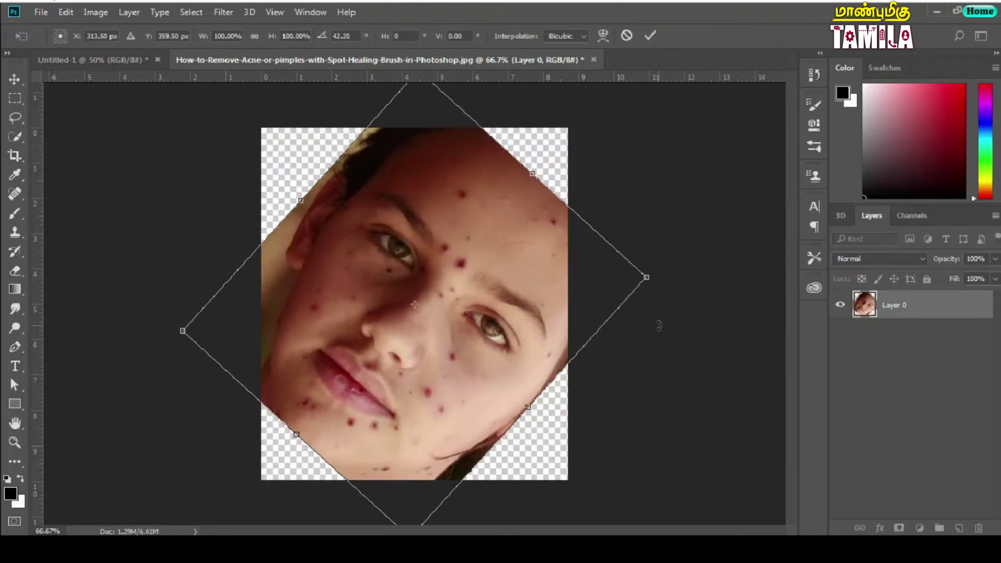
{"action": "left_click", "coordinate": [406, 36]}
{"action": "left_click_drag", "start_coordinate": [456, 135], "coordinate": [471, 152]}
{"action": "left_click_drag", "start_coordinate": [520, 203], "coordinate": [604, 270]}
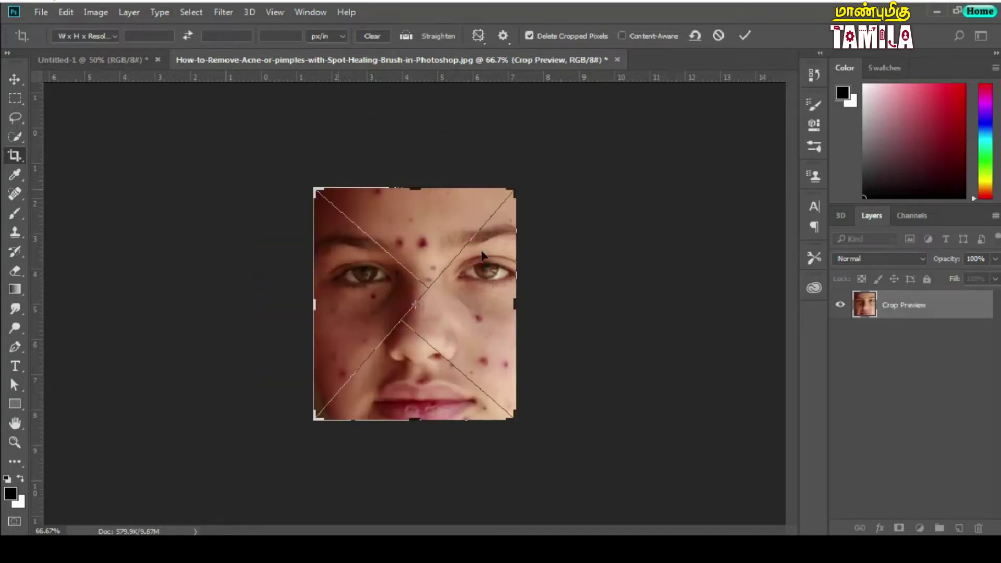
{"action": "mouse_move", "coordinate": [516, 187]}
{"action": "left_mouse_down"}
{"action": "mouse_move", "coordinate": [582, 111]}
{"action": "mouse_move", "coordinate": [568, 129]}
{"action": "left_mouse_up"}
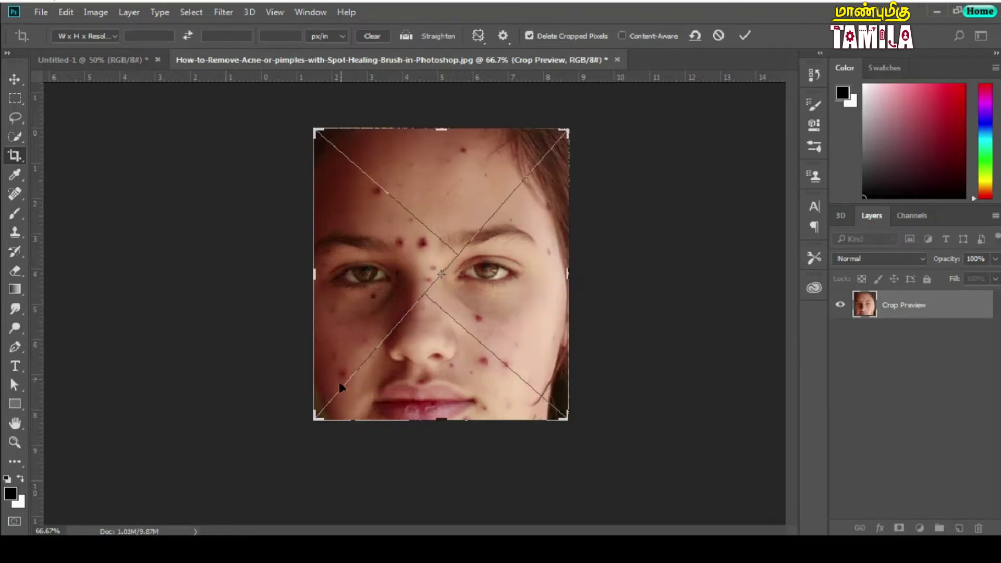
{"action": "mouse_move", "coordinate": [315, 422]}
{"action": "left_mouse_down"}
{"action": "mouse_move", "coordinate": [292, 485]}
{"action": "mouse_move", "coordinate": [270, 502]}
{"action": "mouse_move", "coordinate": [247, 475]}
{"action": "mouse_move", "coordinate": [269, 494]}
{"action": "mouse_move", "coordinate": [426, 306]}
{"action": "mouse_move", "coordinate": [358, 380]}
{"action": "mouse_move", "coordinate": [312, 339]}
{"action": "mouse_move", "coordinate": [446, 280]}
{"action": "mouse_move", "coordinate": [366, 393]}
{"action": "mouse_move", "coordinate": [375, 380]}
{"action": "mouse_move", "coordinate": [206, 447]}
{"action": "mouse_move", "coordinate": [346, 391]}
{"action": "mouse_move", "coordinate": [344, 457]}
{"action": "mouse_move", "coordinate": [261, 479]}
{"action": "left_mouse_up"}
{"action": "key", "text": "Return"}
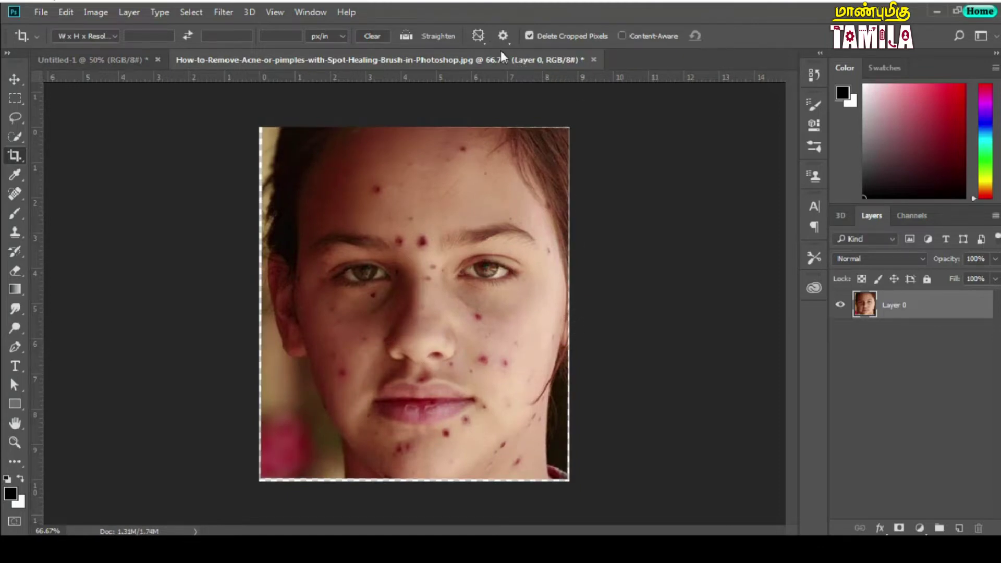
{"action": "key", "text": "ctrl+z"}
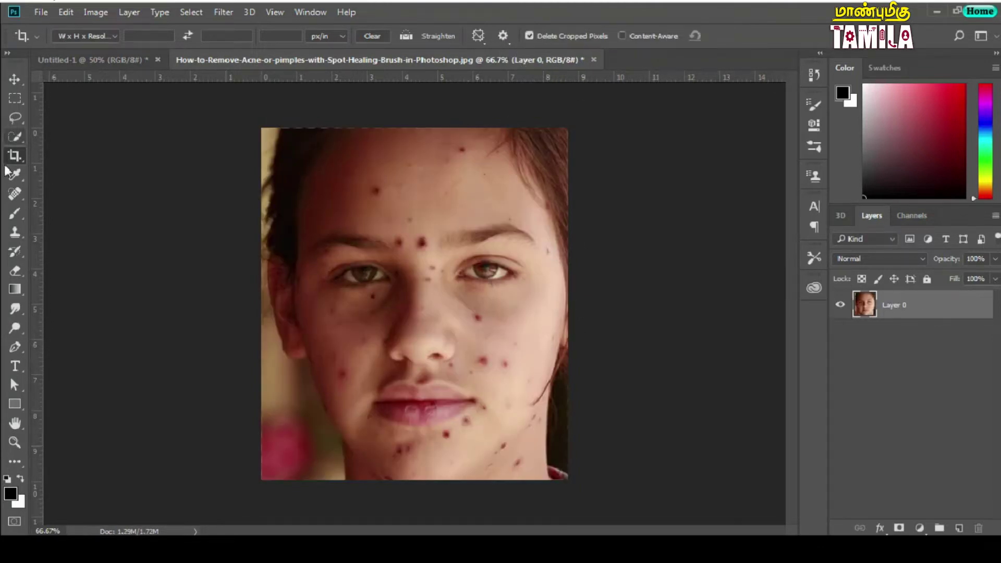
Put a crop box around the whole photo and preview the Diagonal and Grid overlays
{"action": "left_click", "coordinate": [15, 157]}
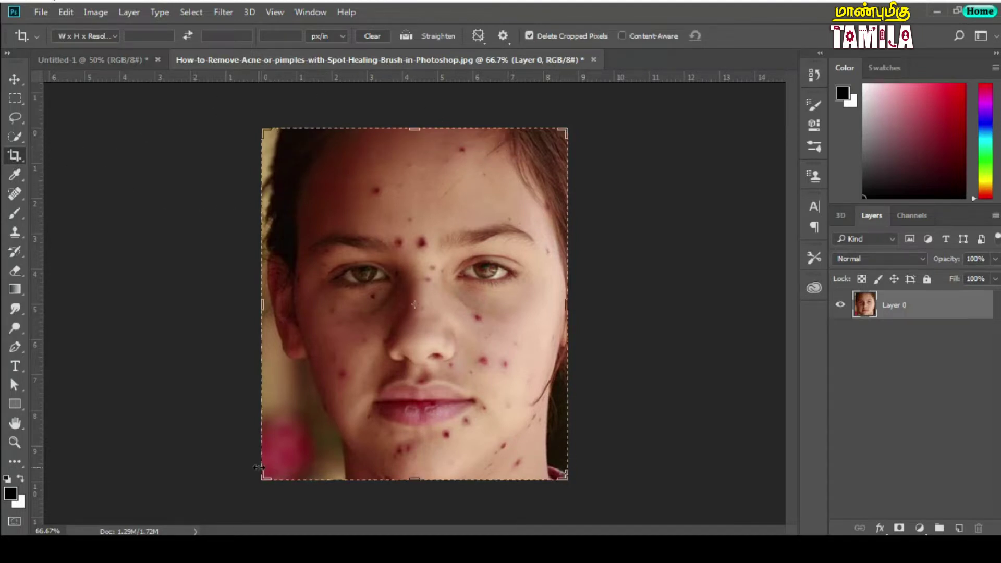
{"action": "left_click", "coordinate": [477, 35]}
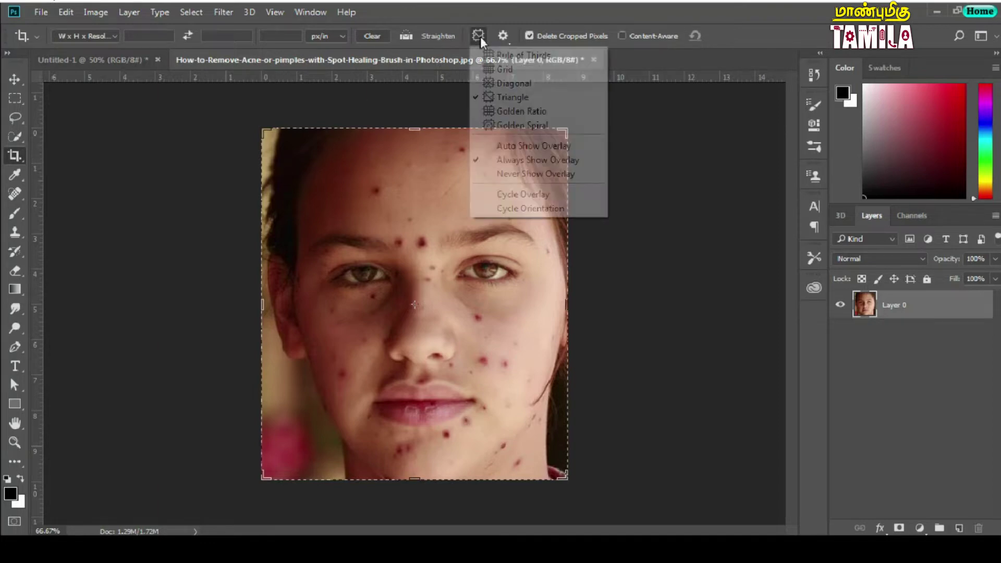
{"action": "left_click", "coordinate": [537, 84]}
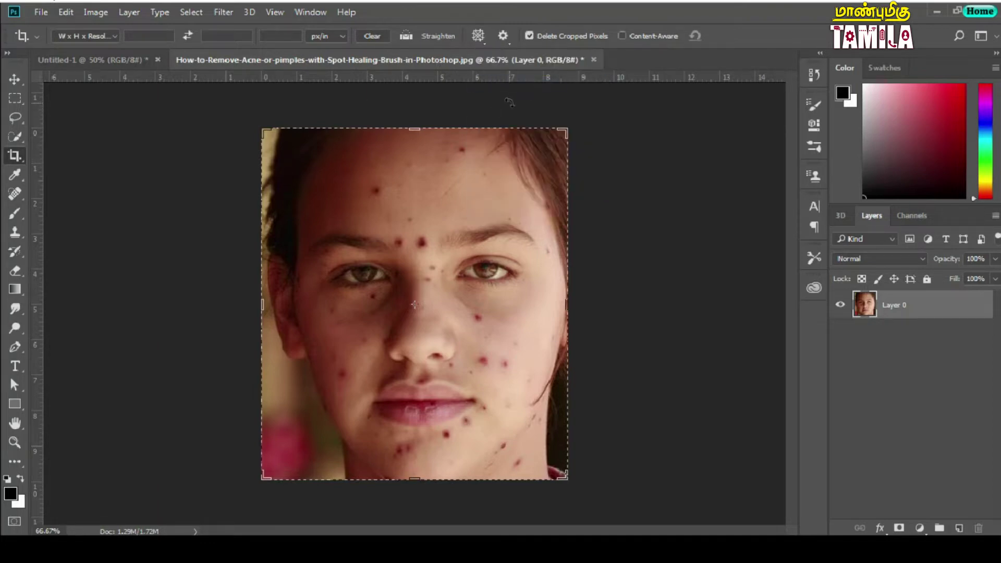
{"action": "left_click", "coordinate": [478, 35]}
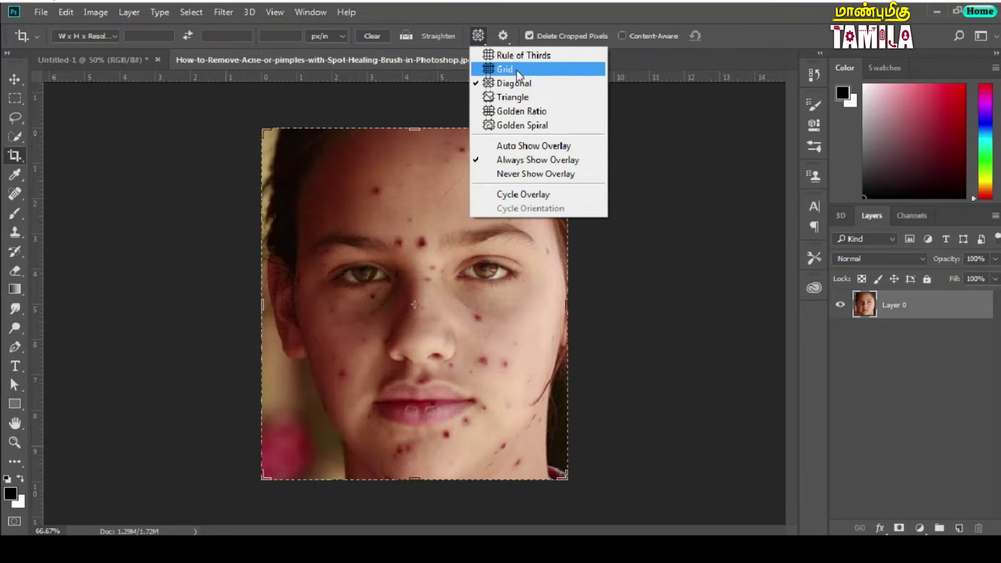
{"action": "left_click", "coordinate": [516, 68]}
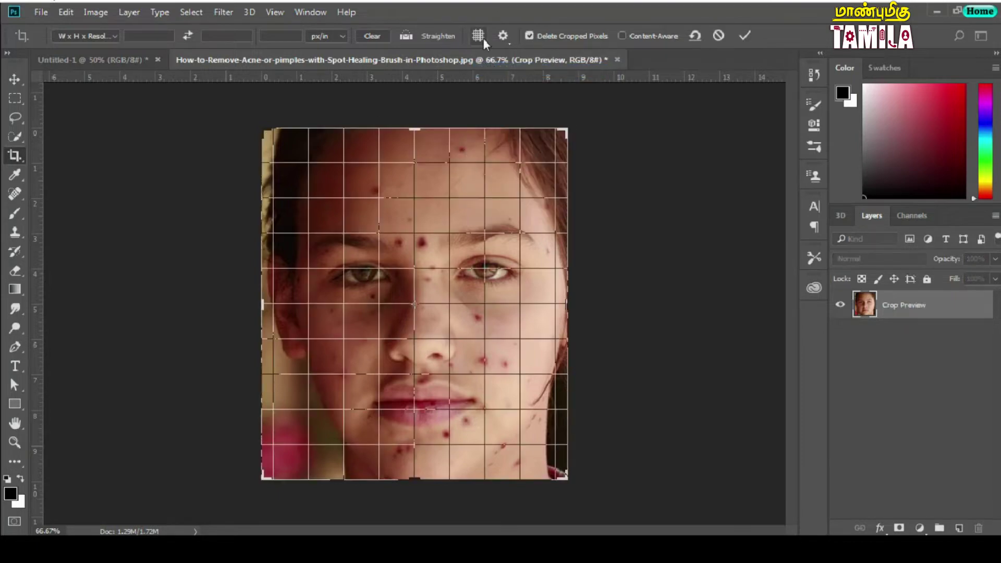
{"action": "left_click", "coordinate": [478, 35]}
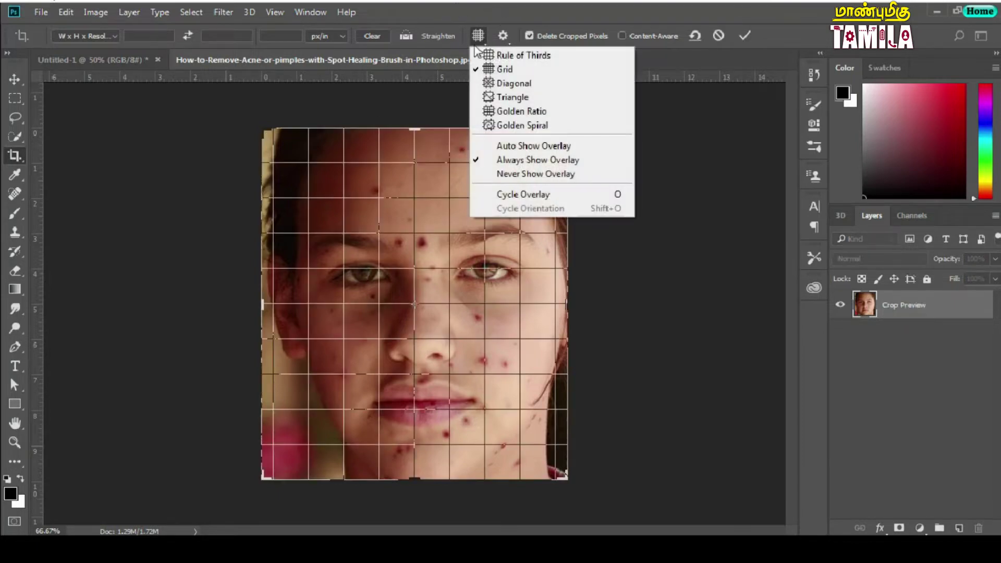
{"action": "left_click", "coordinate": [513, 83]}
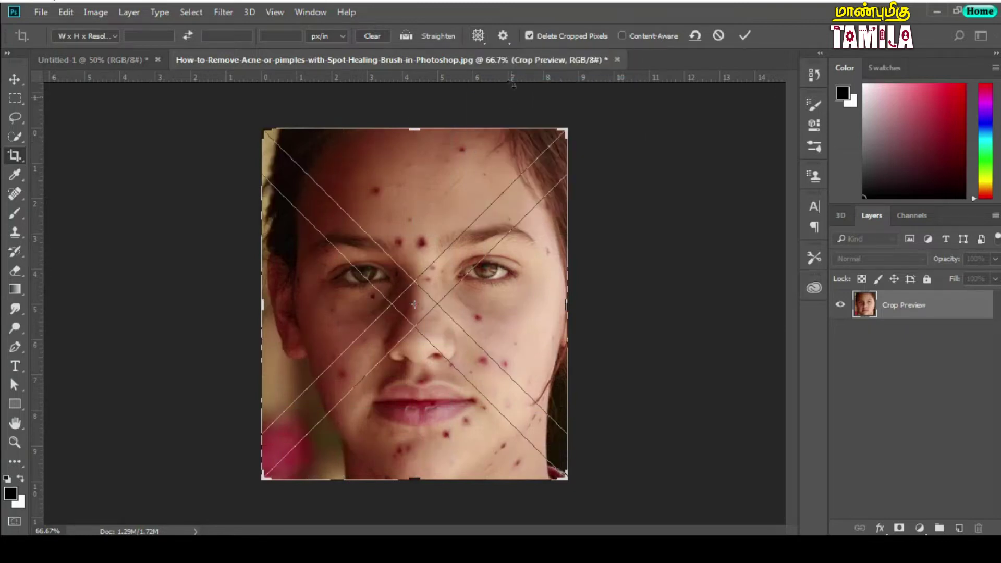
Preview the Triangle, Golden Ratio and Golden Spiral crop overlays
{"action": "left_click", "coordinate": [486, 44]}
{"action": "left_click", "coordinate": [513, 96]}
{"action": "left_click", "coordinate": [482, 37]}
{"action": "left_click", "coordinate": [551, 109]}
{"action": "left_click", "coordinate": [478, 36]}
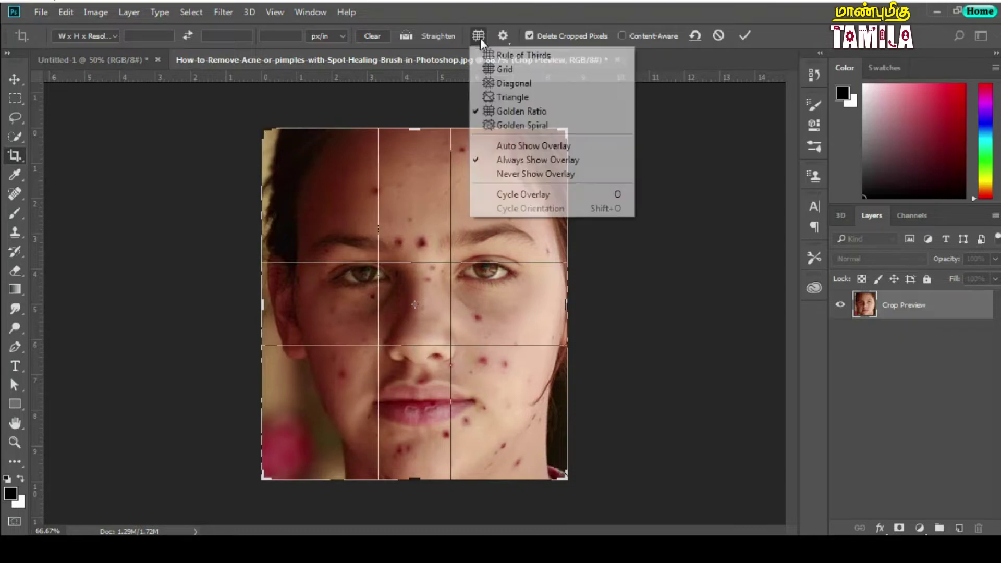
{"action": "left_click", "coordinate": [547, 126]}
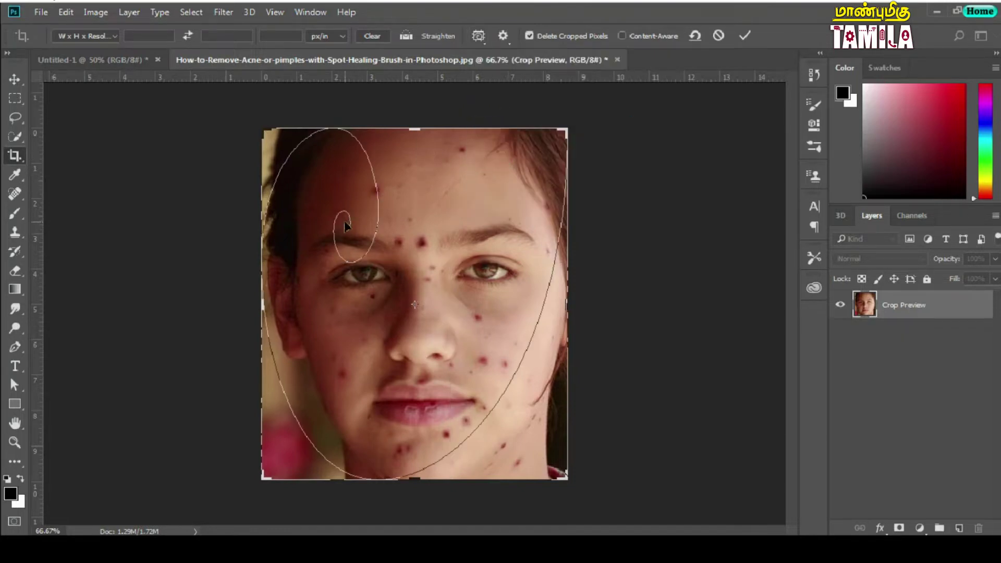
{"action": "left_click_drag", "start_coordinate": [344, 220], "coordinate": [346, 220]}
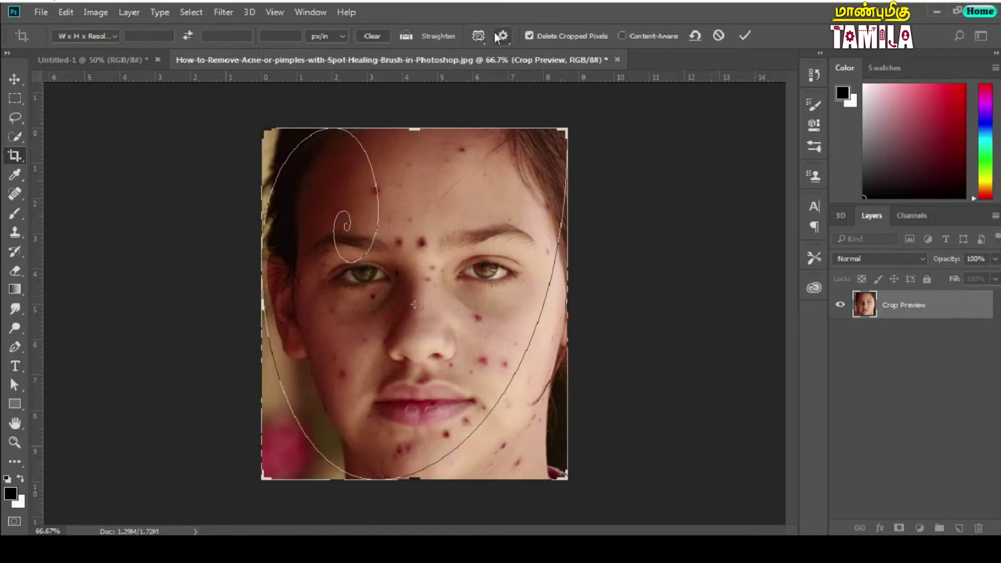
Set the crop overlay to Triangle with Auto Show Overlay
{"action": "left_click", "coordinate": [478, 35]}
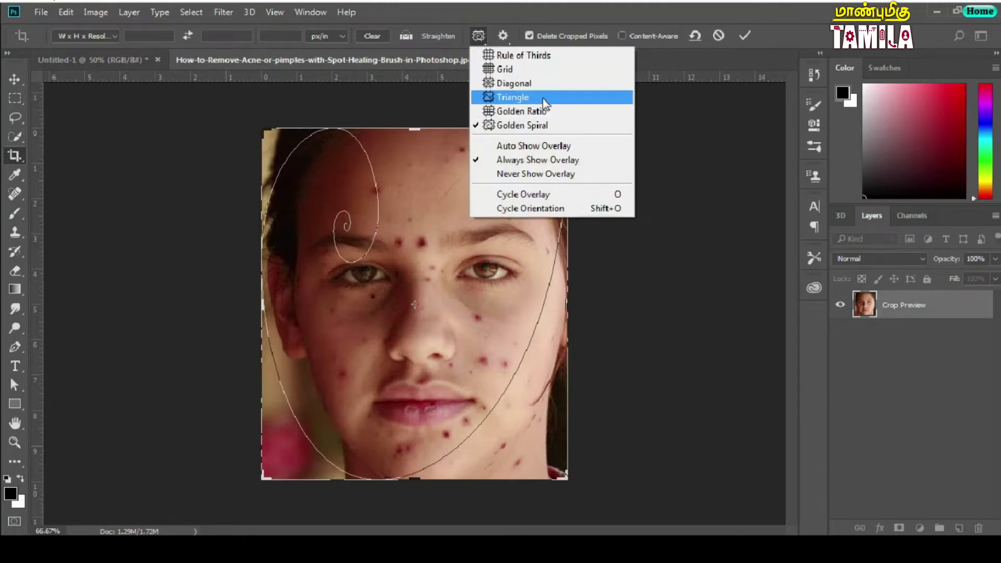
{"action": "left_click", "coordinate": [542, 98]}
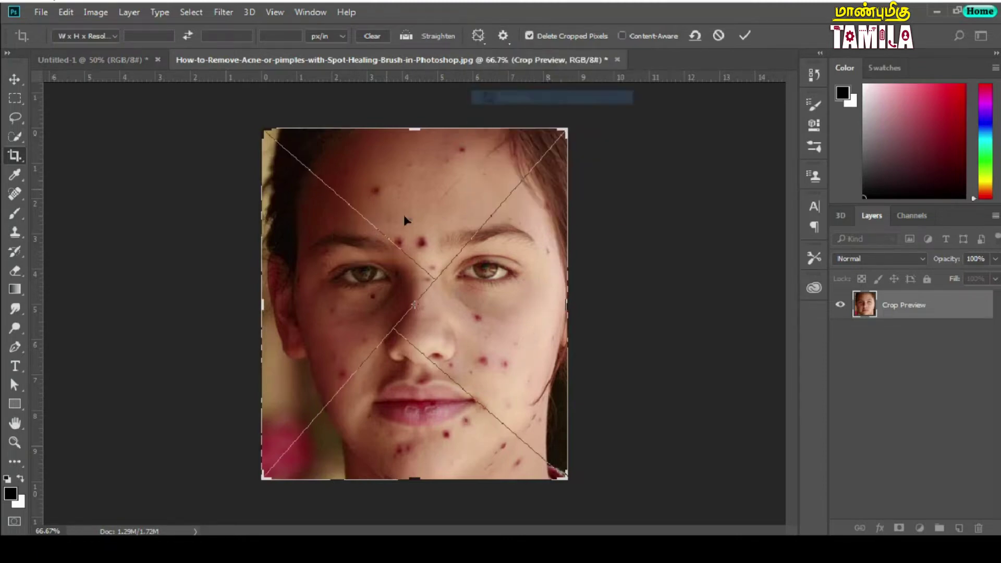
{"action": "left_click", "coordinate": [483, 38]}
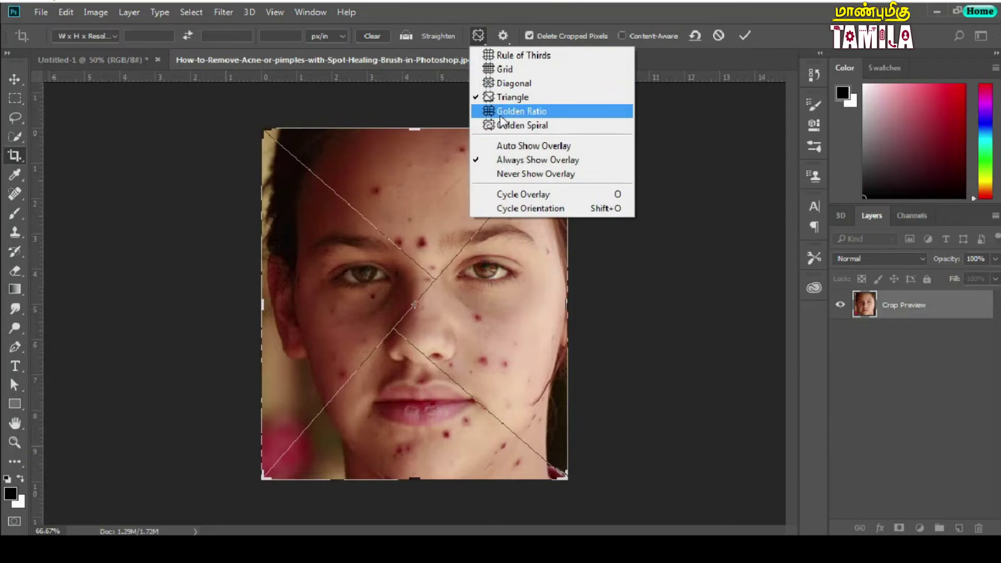
{"action": "left_click", "coordinate": [543, 147]}
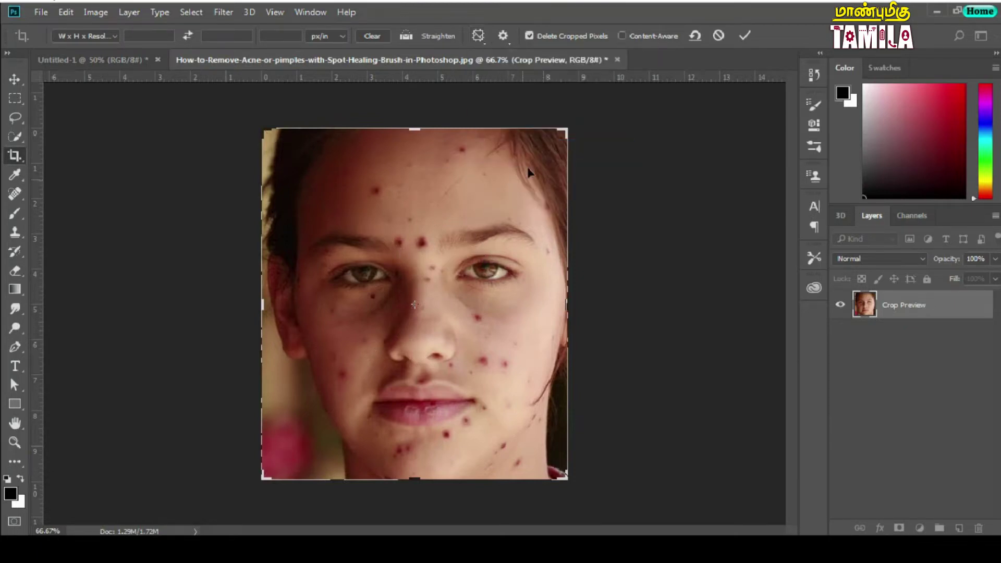
Shrink the crop from the top-right corner, undo it, and choose Always Show Overlay
{"action": "left_click_drag", "start_coordinate": [566, 128], "coordinate": [447, 248]}
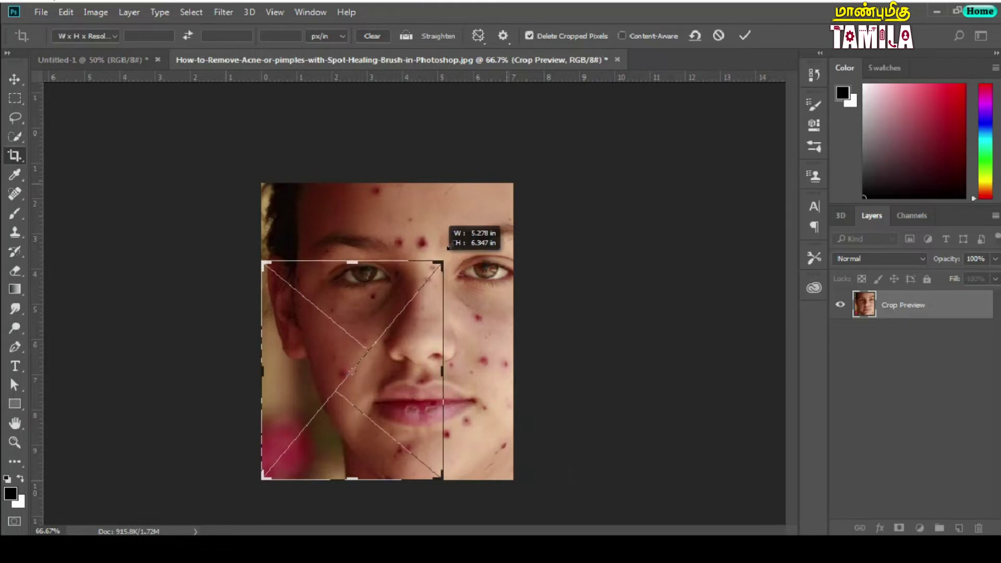
{"action": "left_click_drag", "start_coordinate": [447, 247], "coordinate": [443, 249]}
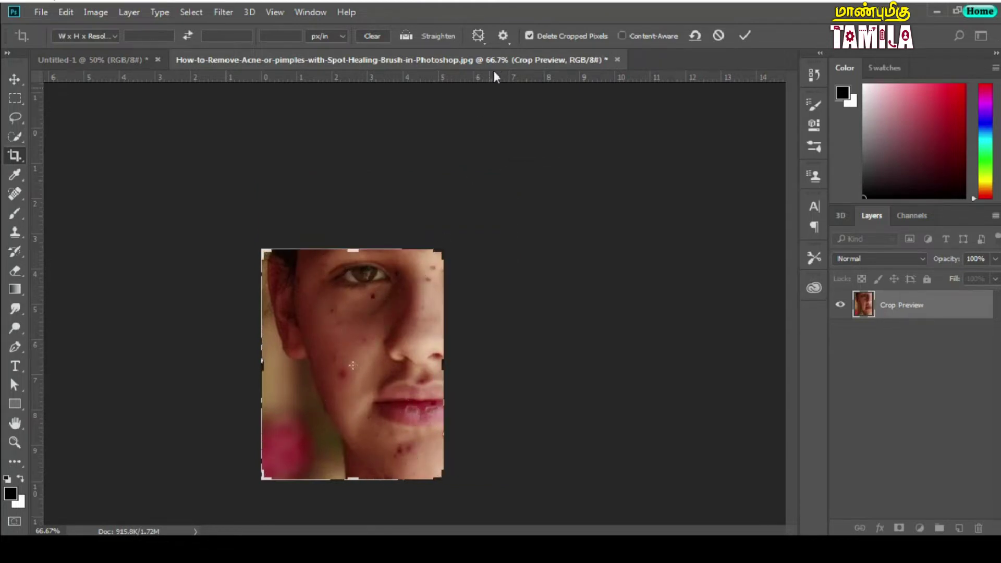
{"action": "left_click", "coordinate": [477, 36]}
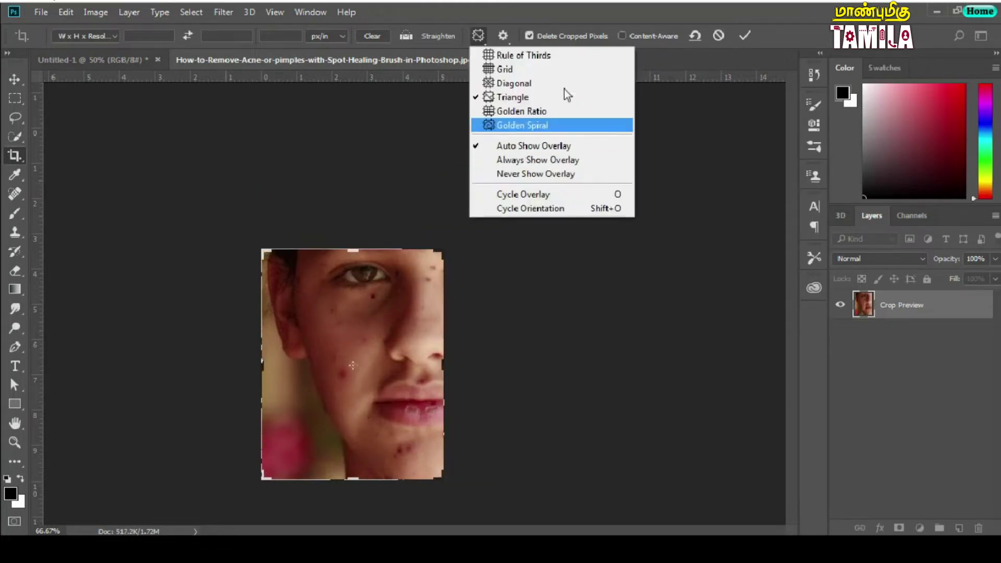
{"action": "key", "text": "Escape"}
{"action": "key", "text": "ctrl+z"}
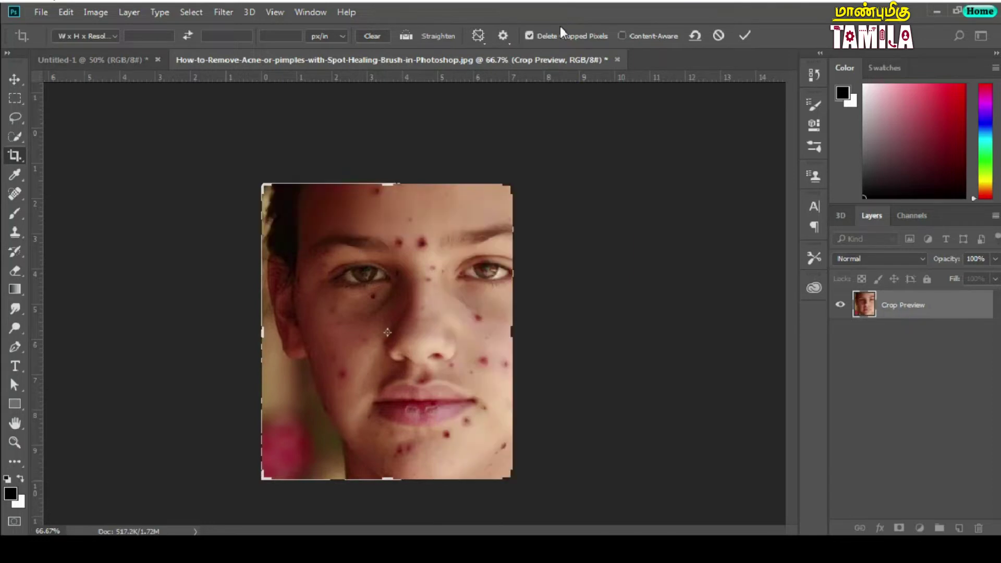
{"action": "left_click", "coordinate": [477, 35]}
{"action": "left_click", "coordinate": [495, 161]}
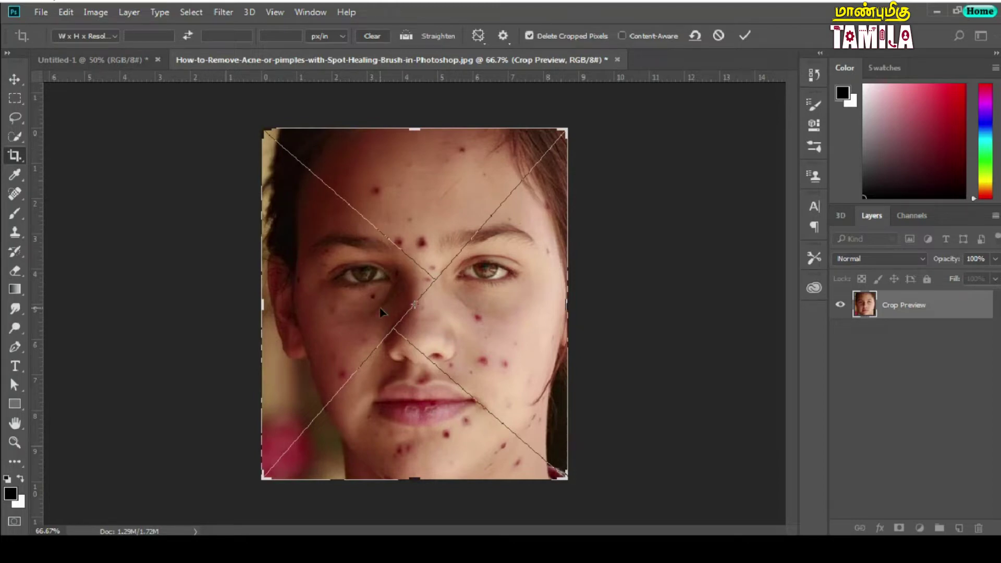
Set the crop overlay to Never Show and nudge the crop's top-right corner
{"action": "left_click", "coordinate": [478, 36]}
{"action": "left_click", "coordinate": [490, 172]}
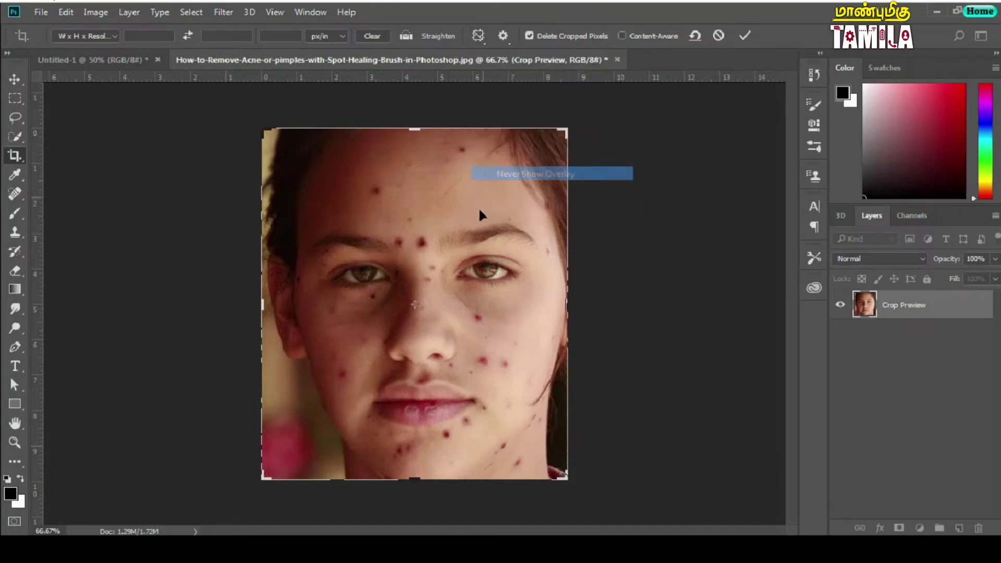
{"action": "left_click", "coordinate": [478, 35]}
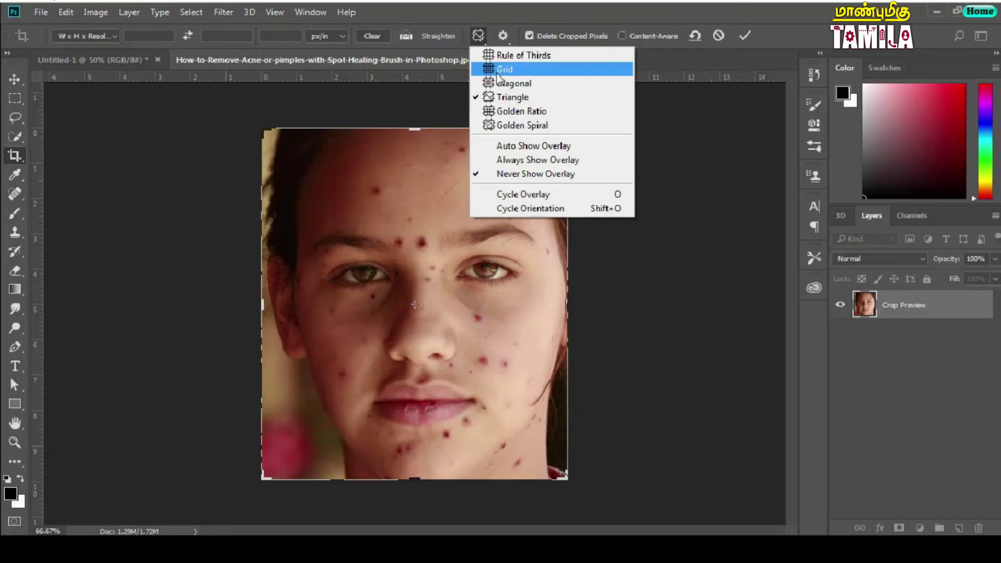
{"action": "left_click", "coordinate": [518, 120]}
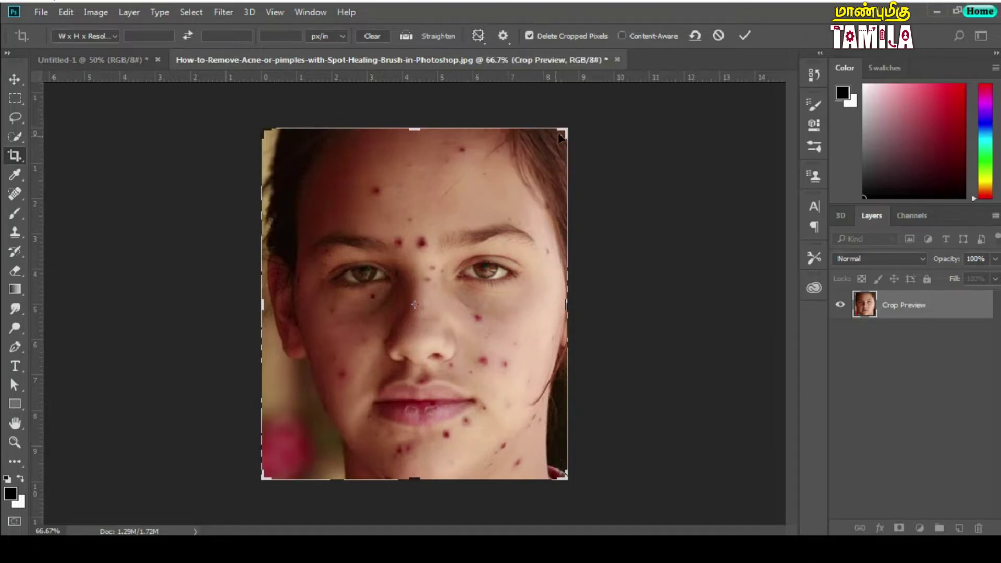
{"action": "left_click_drag", "start_coordinate": [566, 129], "coordinate": [576, 136]}
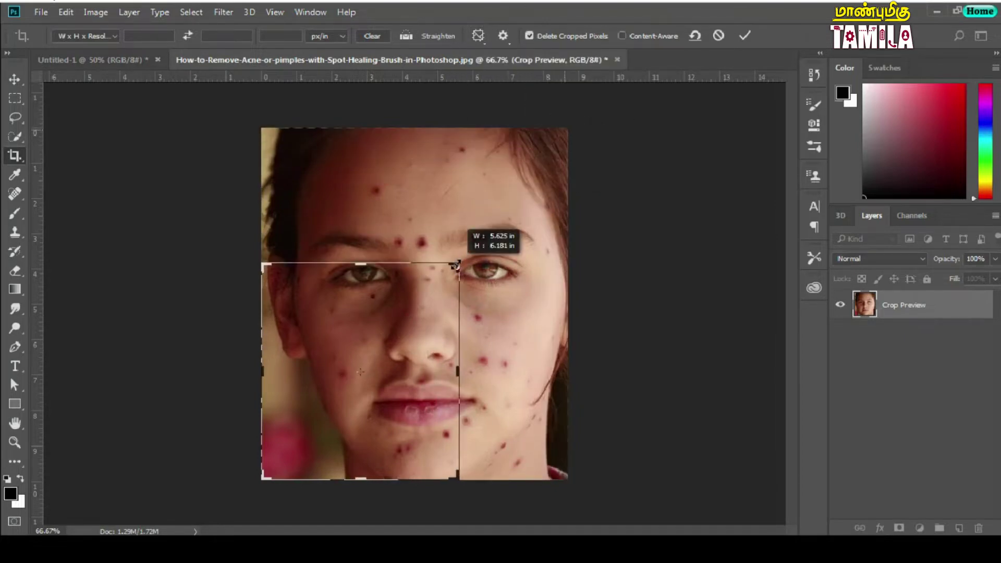
Switch the crop overlay back to Always Show Overlay
{"action": "left_click", "coordinate": [478, 36]}
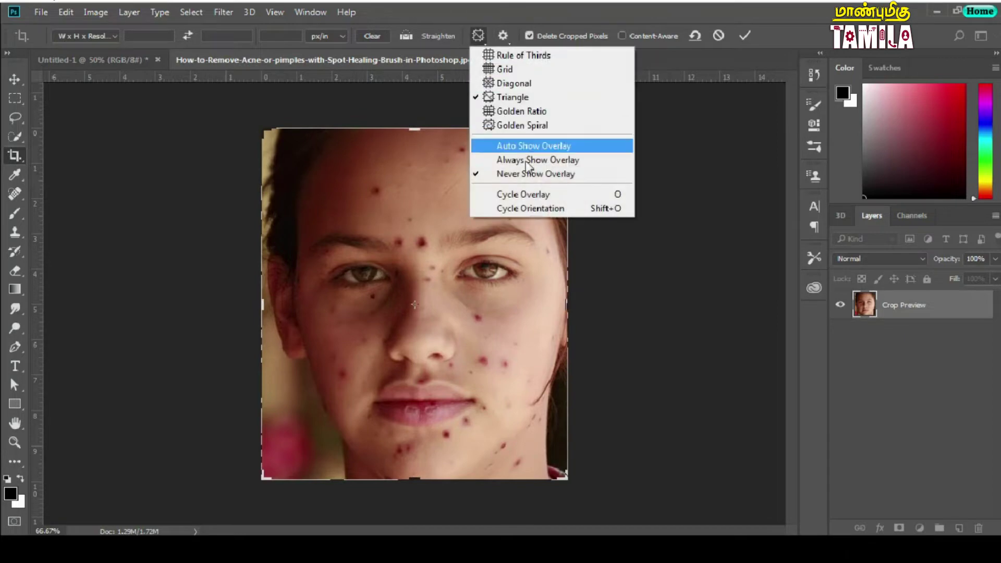
{"action": "left_click", "coordinate": [533, 150]}
{"action": "left_click", "coordinate": [478, 36]}
{"action": "left_click", "coordinate": [537, 160]}
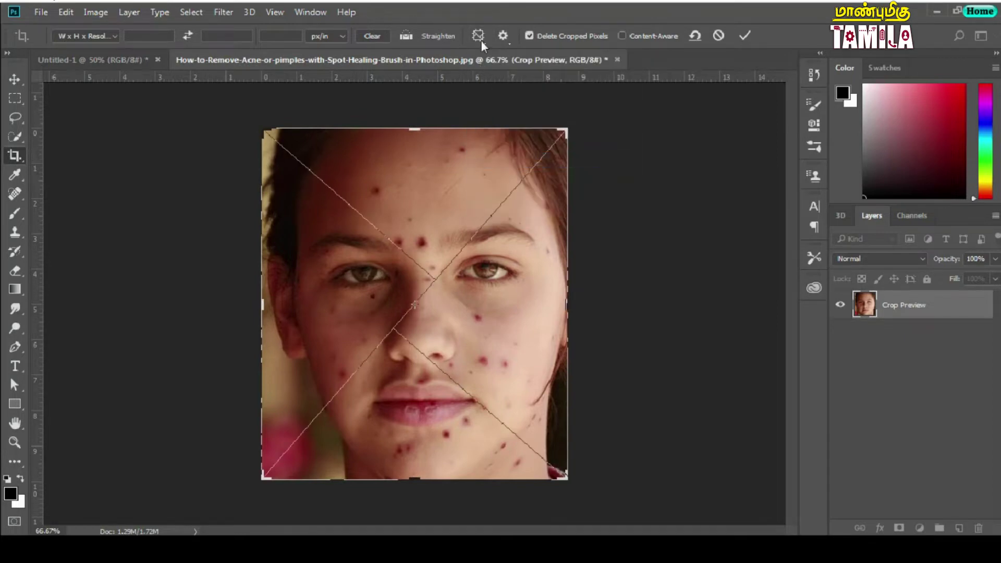
{"action": "left_click", "coordinate": [479, 36]}
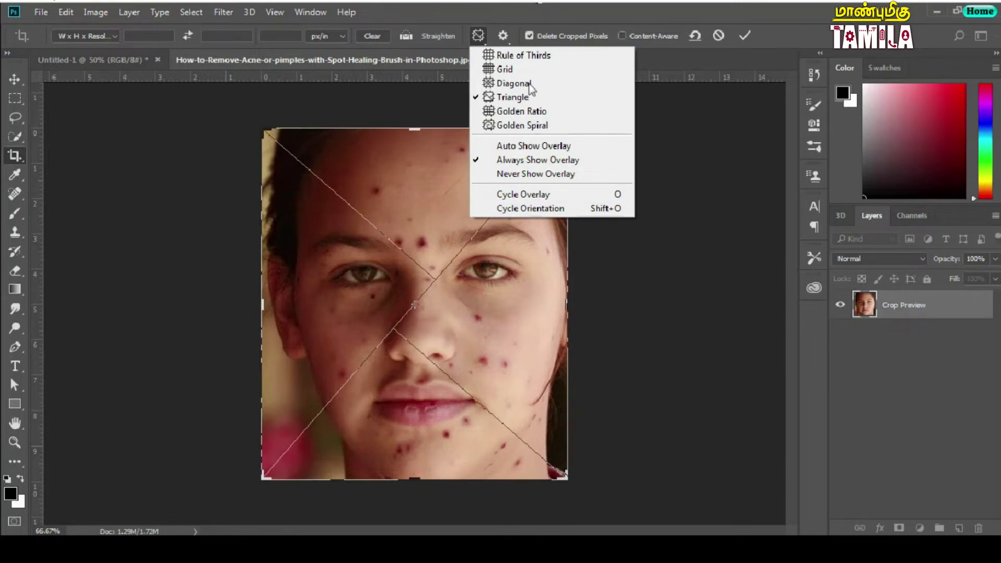
{"action": "left_click", "coordinate": [543, 2]}
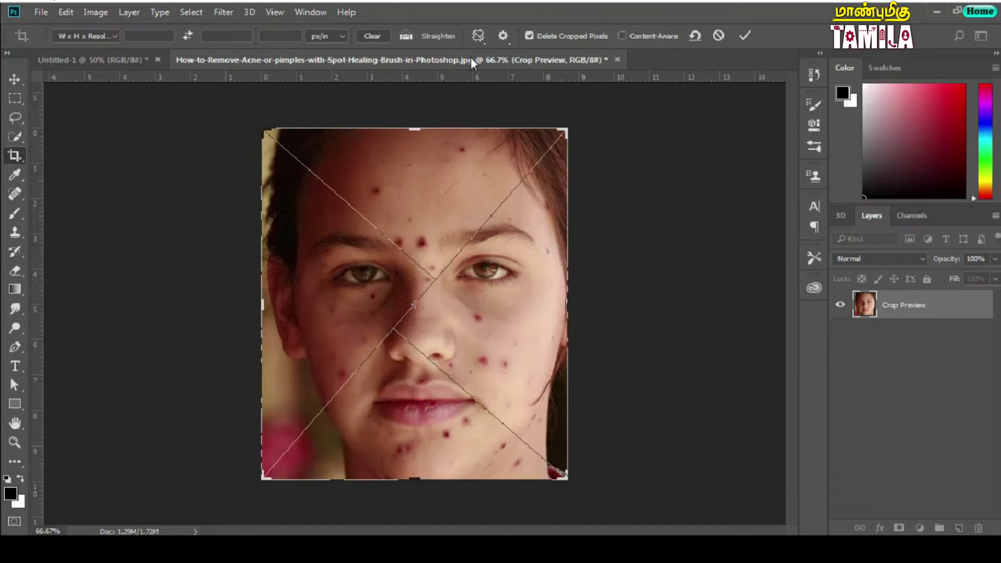
Set the crop overlay to Grid, then cycle overlays with the O key
{"action": "left_click", "coordinate": [478, 37]}
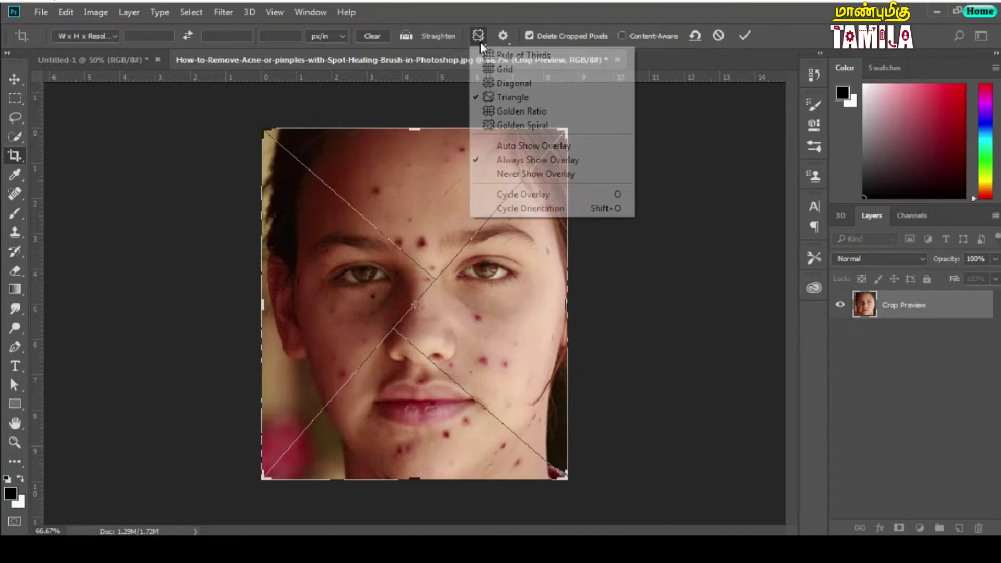
{"action": "left_click", "coordinate": [503, 70]}
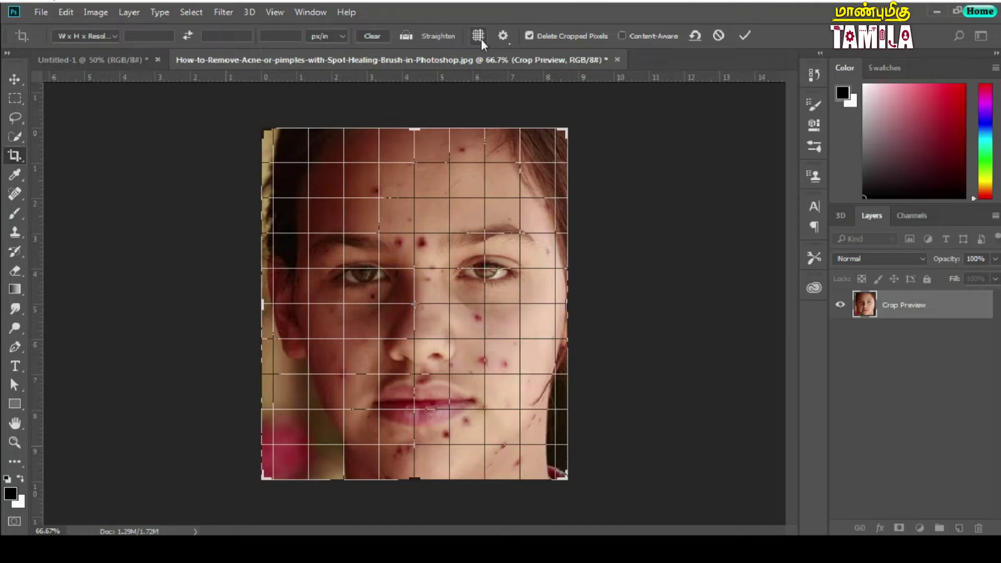
{"action": "left_click", "coordinate": [481, 40]}
{"action": "left_click", "coordinate": [510, 10]}
{"action": "key", "text": "o"}
{"action": "key", "text": "o"}
{"action": "key", "text": "o"}
{"action": "key", "text": "o"}
{"action": "key", "text": "o"}
{"action": "key", "text": "o"}
{"action": "key", "text": "o"}
{"action": "key", "text": "o"}
{"action": "key", "text": "o"}
{"action": "key", "text": "o"}
{"action": "key", "text": "o"}
{"action": "key", "text": "o"}
{"action": "key", "text": "o"}
{"action": "key", "text": "o"}
{"action": "key", "text": "o"}
{"action": "key", "text": "o"}
{"action": "key", "text": "o"}
{"action": "key", "text": "o"}
{"action": "key", "text": "o"}
{"action": "key", "text": "o"}
Choose the Golden Spiral overlay and flip its orientation with Shift+O
{"action": "left_click", "coordinate": [478, 36]}
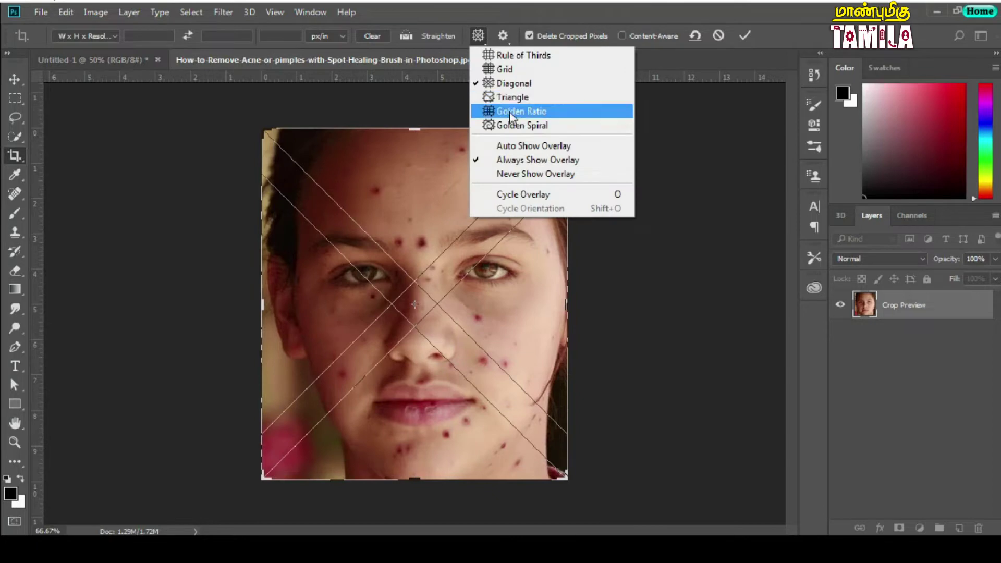
{"action": "left_click", "coordinate": [516, 125]}
{"action": "key", "text": "shift+o"}
{"action": "key", "text": "shift+o"}
{"action": "key", "text": "shift+o"}
{"action": "key", "text": "shift+o"}
{"action": "key", "text": "shift+o"}
{"action": "key", "text": "shift+o"}
{"action": "key", "text": "shift+o"}
{"action": "key", "text": "shift+o"}
{"action": "key", "text": "shift+o"}
{"action": "key", "text": "shift+o"}
{"action": "key", "text": "shift+o"}
{"action": "key", "text": "shift+o"}
{"action": "key", "text": "shift+o"}
{"action": "key", "text": "shift+o"}
{"action": "key", "text": "shift+o"}
{"action": "key", "text": "shift+o"}
{"action": "key", "text": "shift+o"}
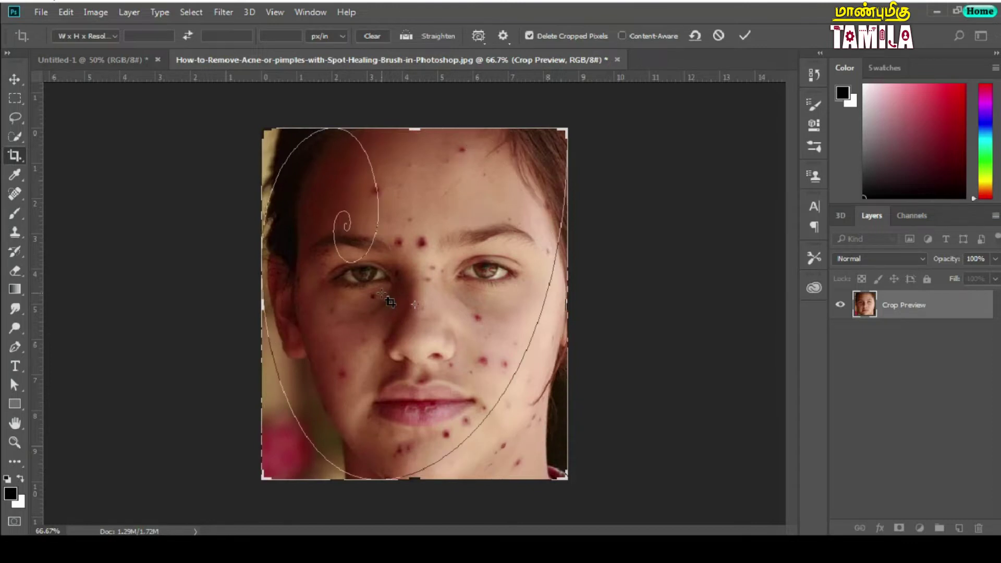
{"action": "left_click", "coordinate": [482, 39]}
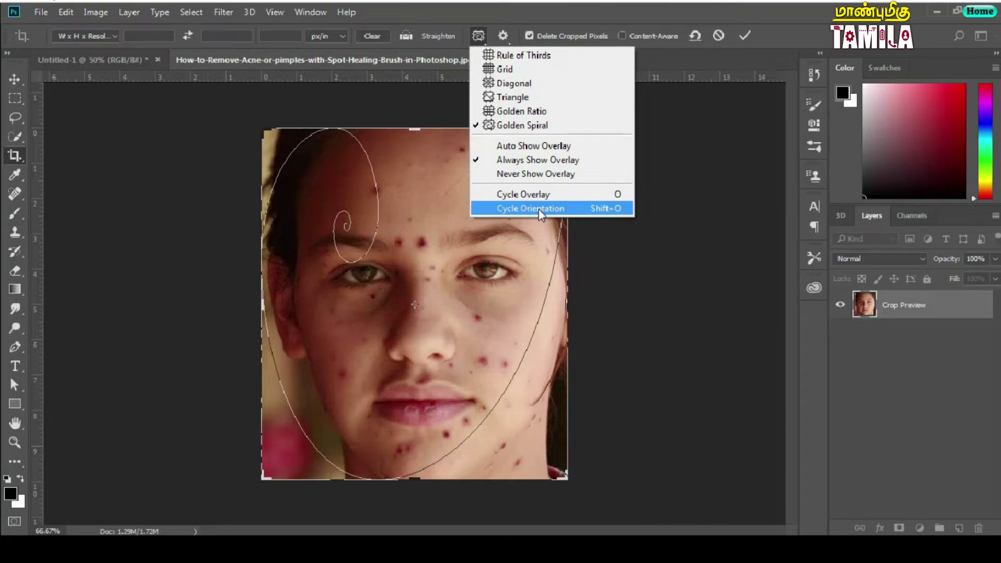
{"action": "left_click", "coordinate": [514, 27]}
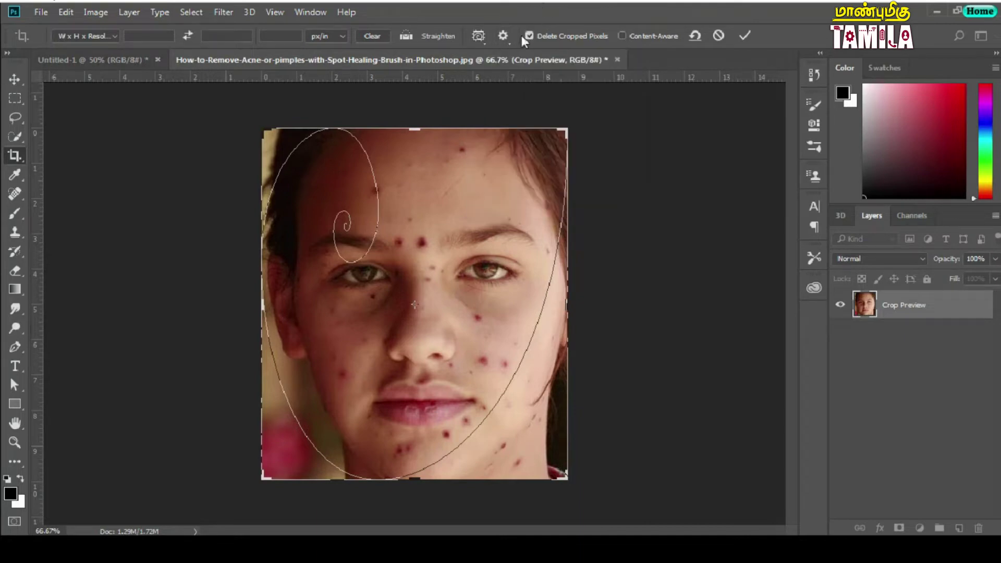
{"action": "left_click", "coordinate": [504, 36]}
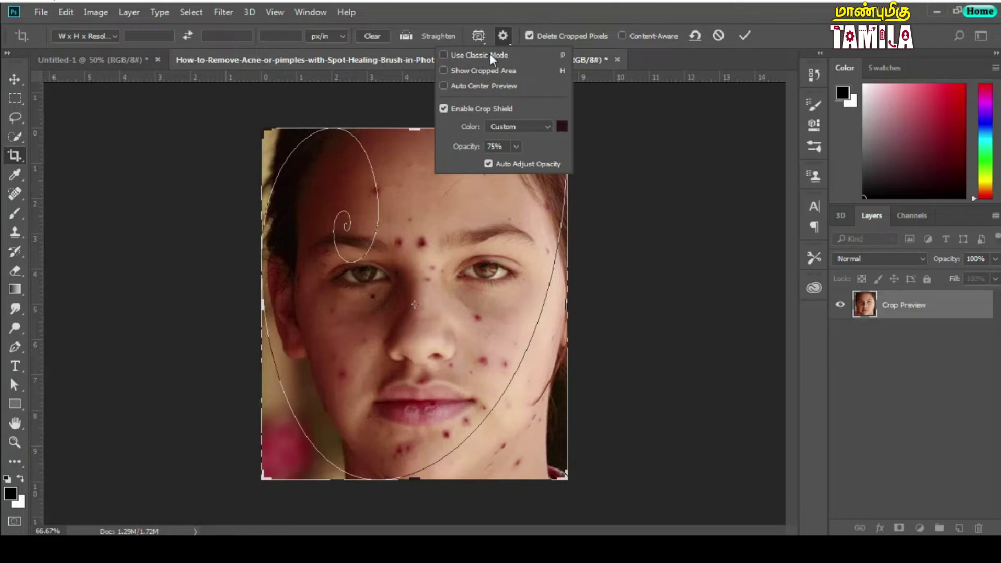
Turn on Classic crop mode and show the crop overlay only while adjusting
{"action": "left_click", "coordinate": [490, 55]}
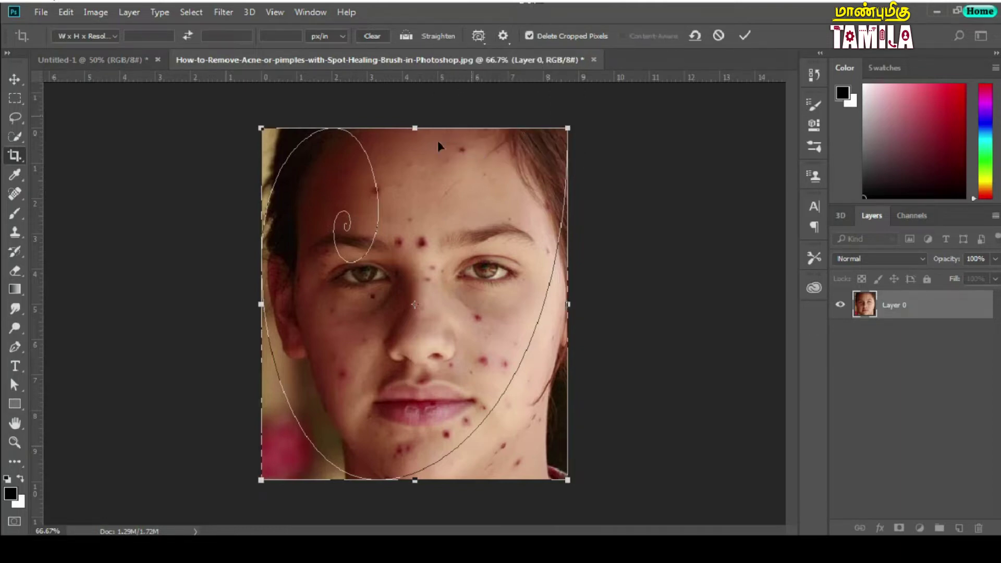
{"action": "left_click", "coordinate": [478, 35]}
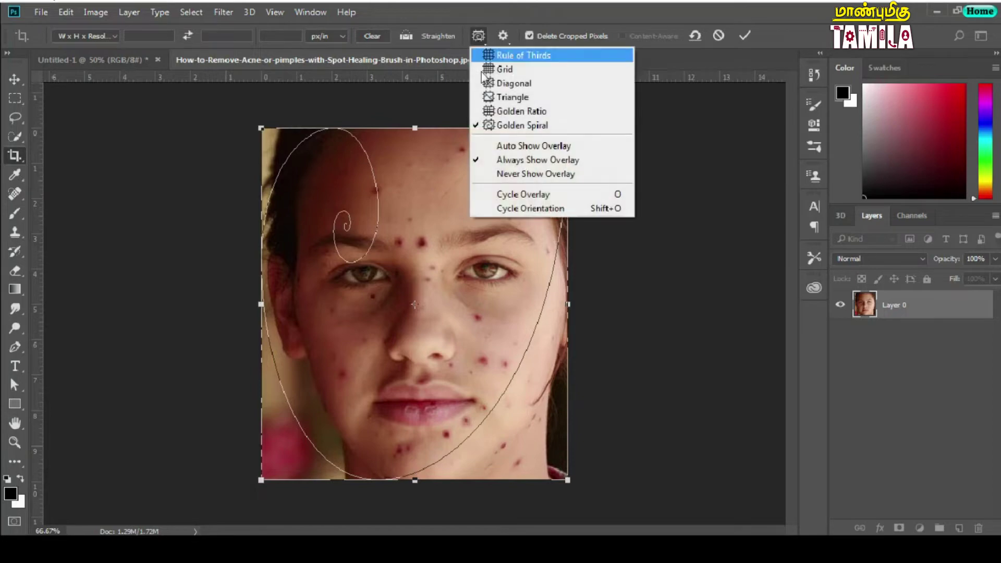
{"action": "left_click", "coordinate": [542, 146]}
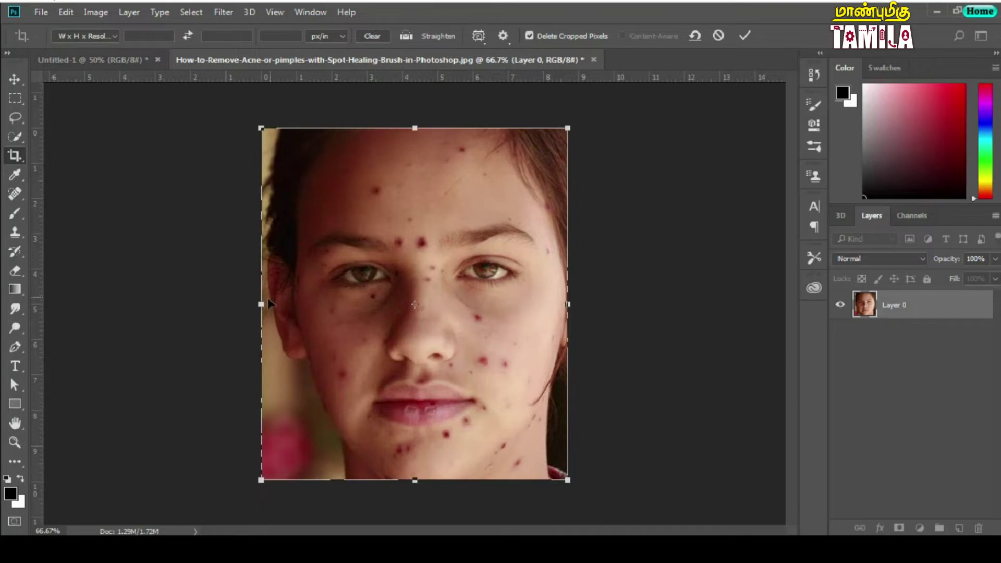
{"action": "left_click_drag", "start_coordinate": [415, 128], "coordinate": [415, 131]}
Turn Classic Mode back off, hide the cropped area, and commit the crop
{"action": "left_click", "coordinate": [503, 36]}
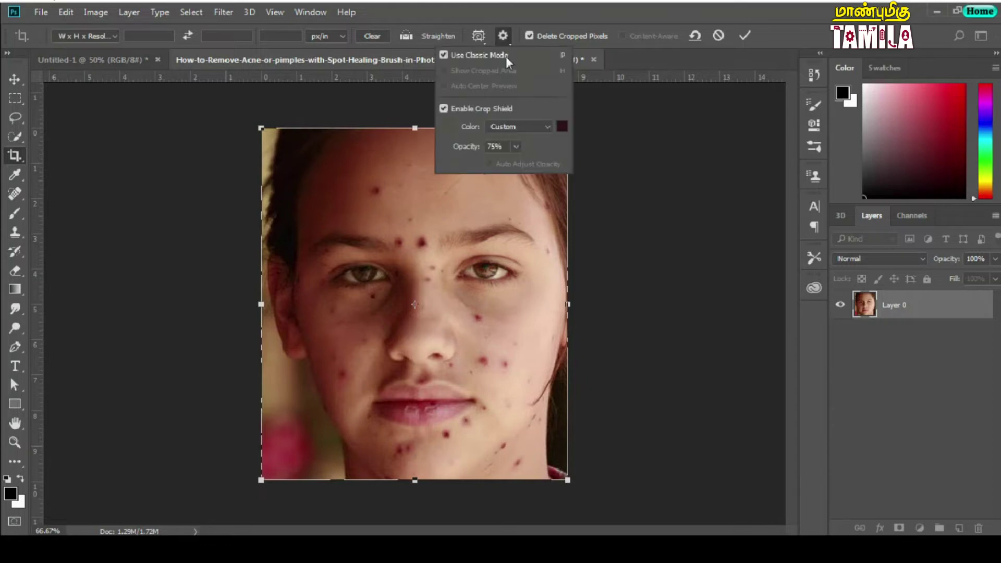
{"action": "left_click", "coordinate": [499, 55]}
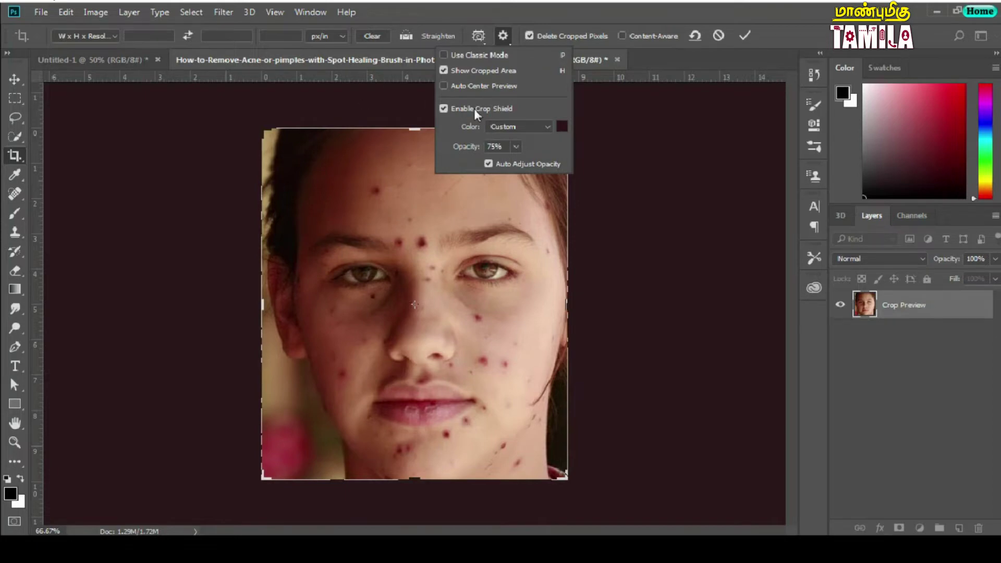
{"action": "left_click", "coordinate": [444, 71]}
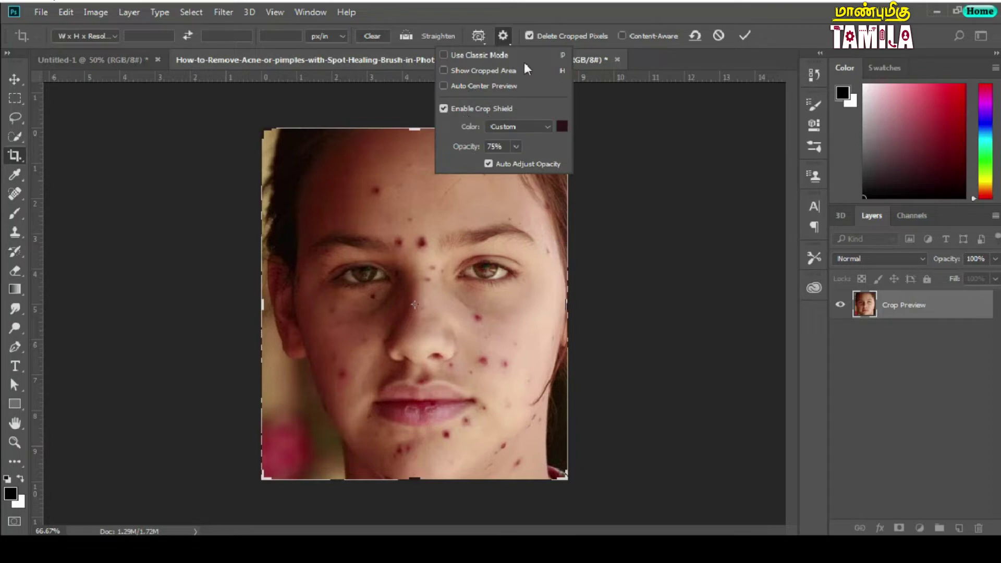
{"action": "left_click", "coordinate": [511, 17]}
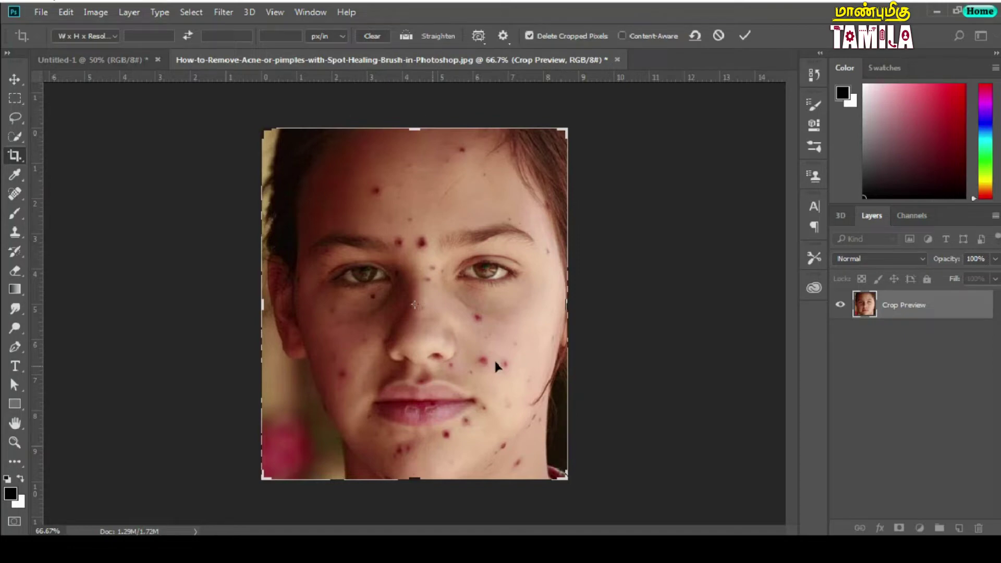
{"action": "left_click", "coordinate": [745, 35]}
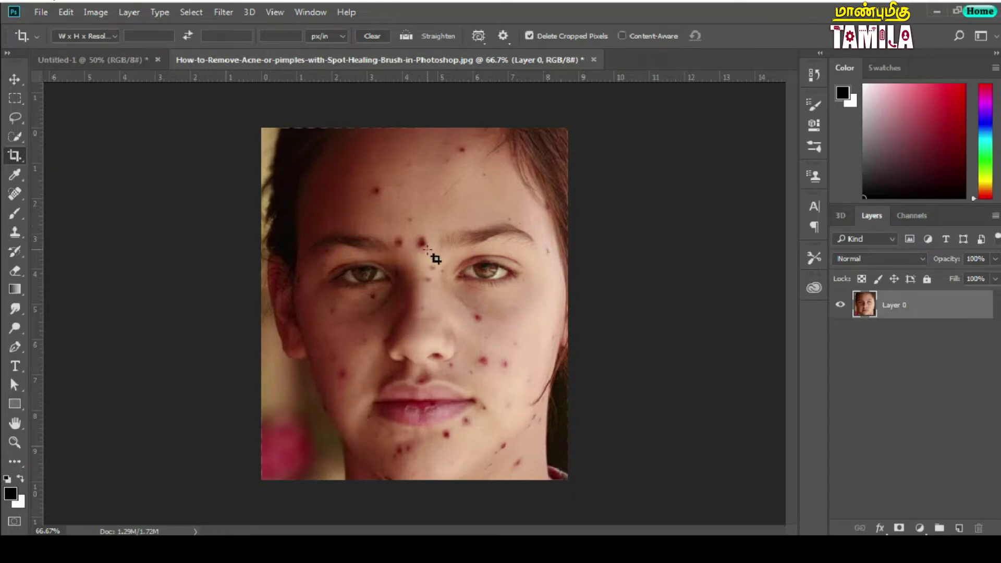
Close the face photo and Untitled-1, discarding Untitled-1's changes
{"action": "left_click", "coordinate": [593, 60]}
{"action": "left_click", "coordinate": [158, 60]}
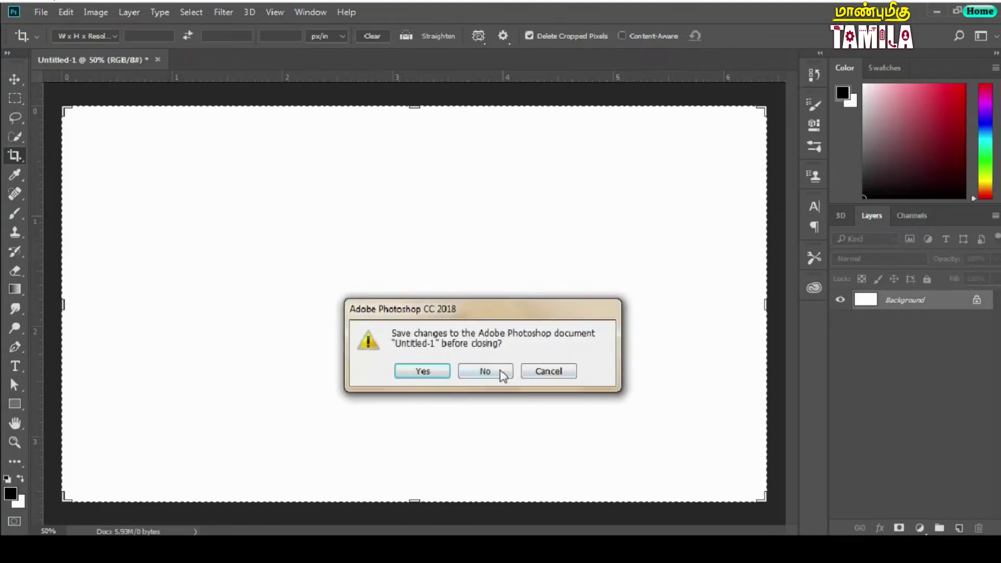
{"action": "left_click", "coordinate": [487, 371]}
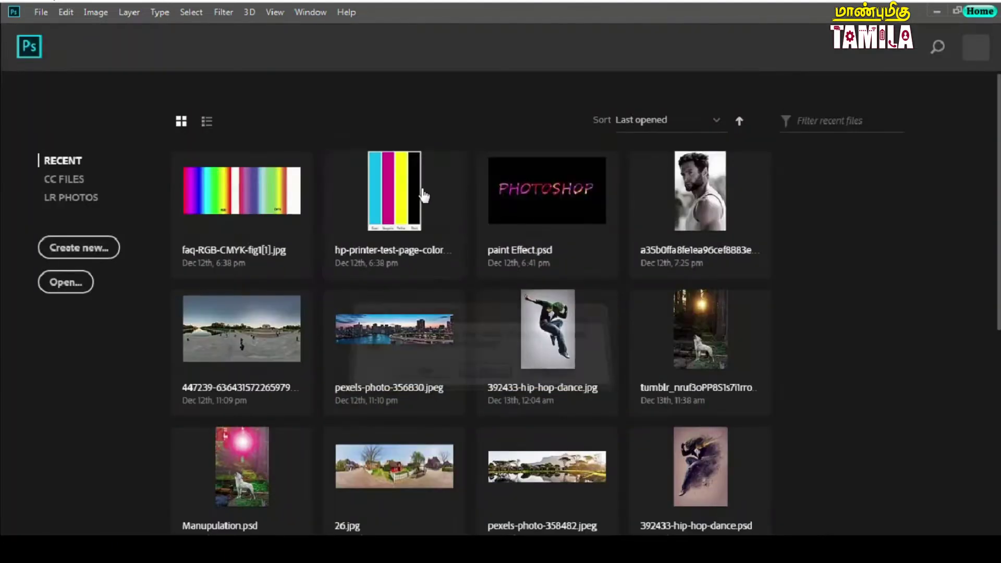
Open the hardwood floor background image
{"action": "left_click", "coordinate": [72, 283]}
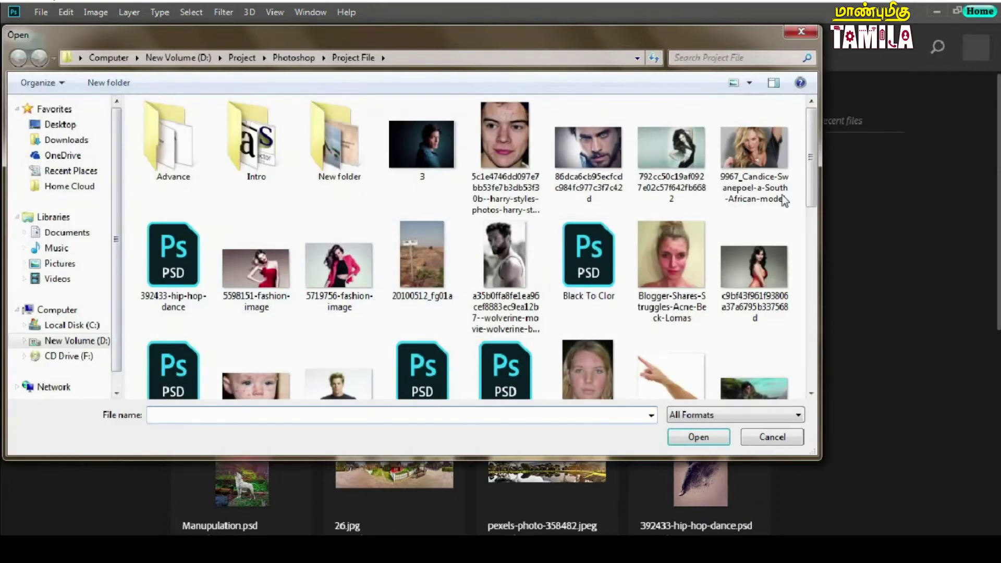
{"action": "scroll", "coordinate": [667, 167], "scroll_direction": "down", "scroll_amount": 3}
{"action": "scroll", "coordinate": [635, 308], "scroll_direction": "down", "scroll_amount": 2}
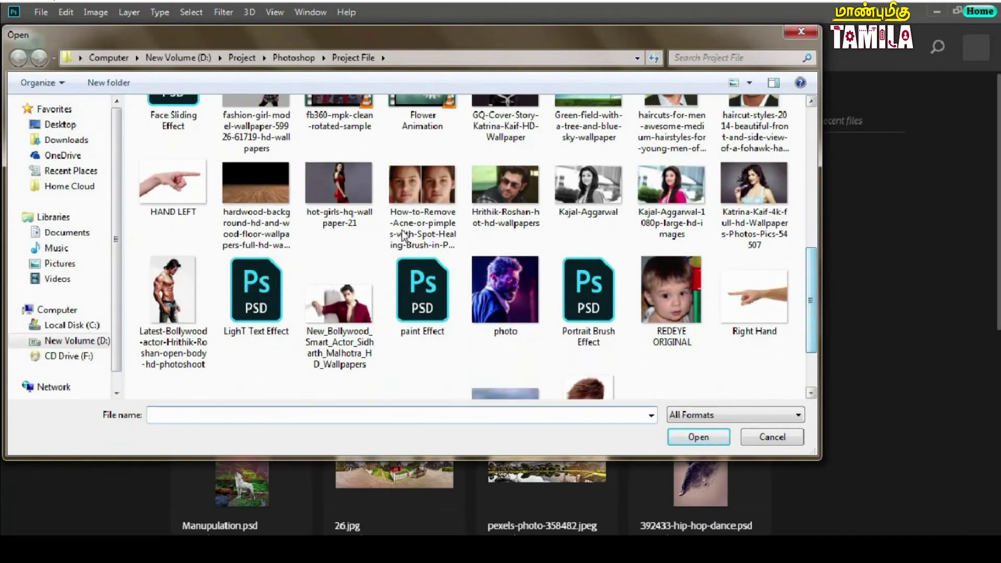
{"action": "double_click", "coordinate": [257, 180]}
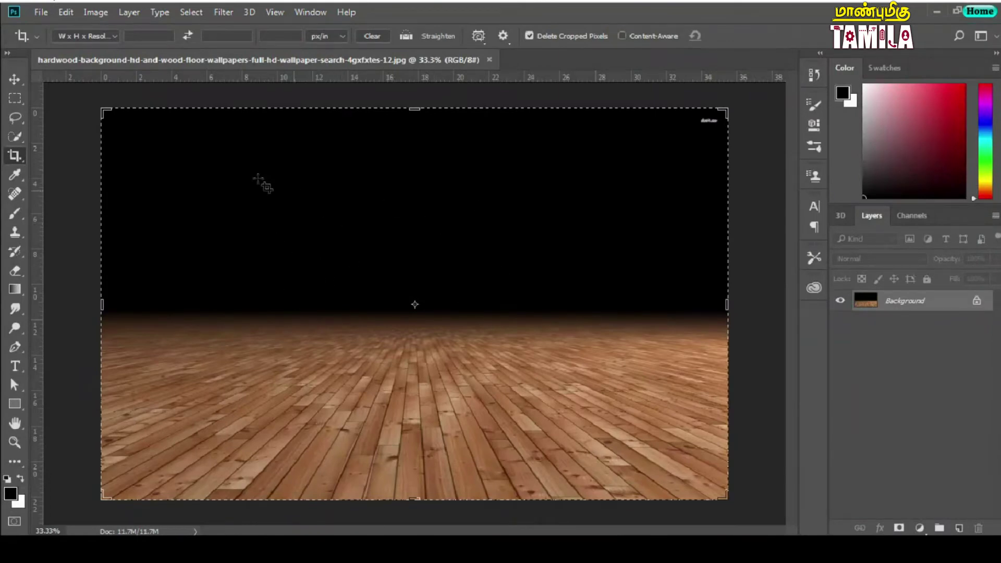
Switch to the Perspective Crop Tool from the crop tool group
{"action": "right_click", "coordinate": [16, 155]}
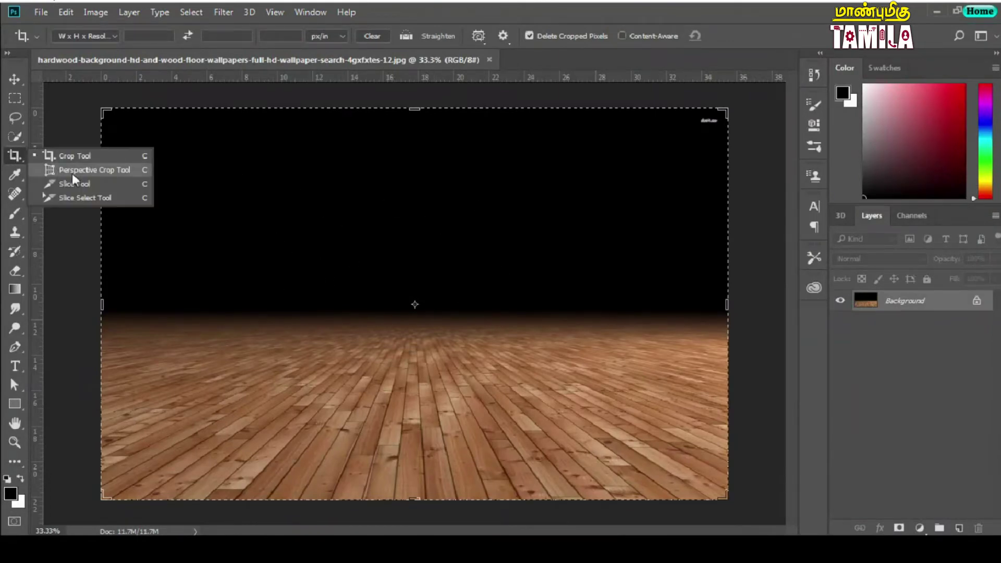
{"action": "left_click", "coordinate": [15, 159]}
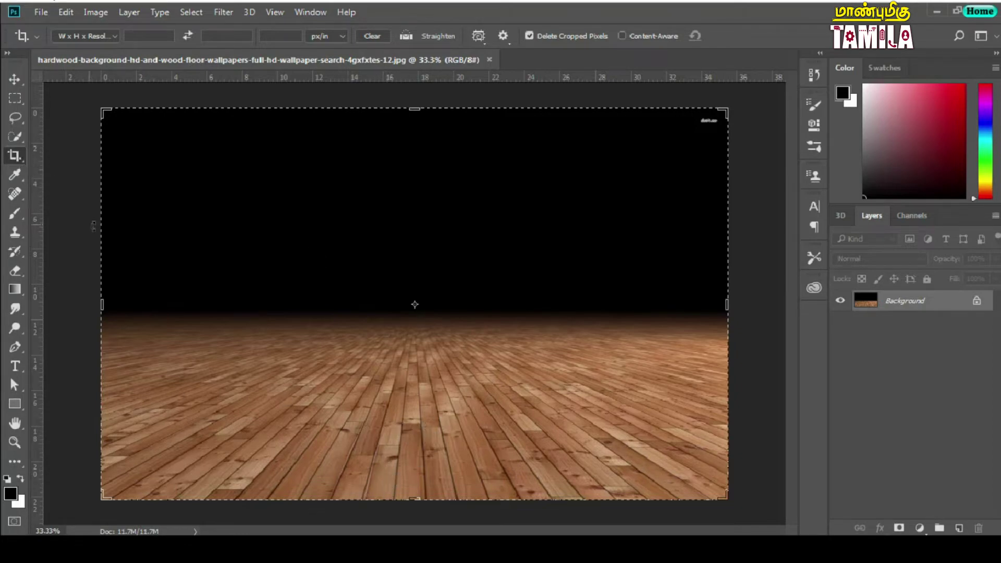
{"action": "right_click", "coordinate": [14, 156]}
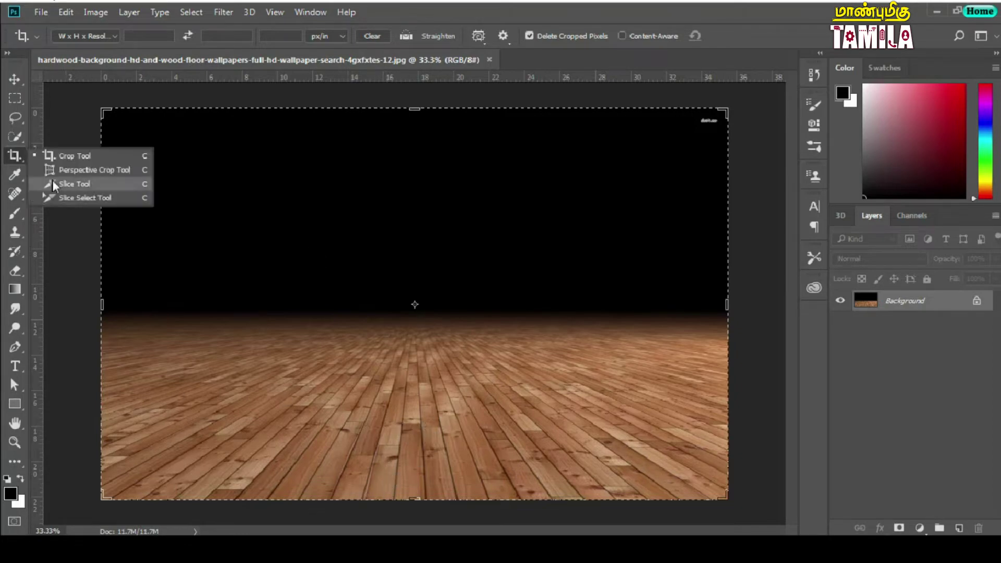
{"action": "left_click", "coordinate": [86, 171]}
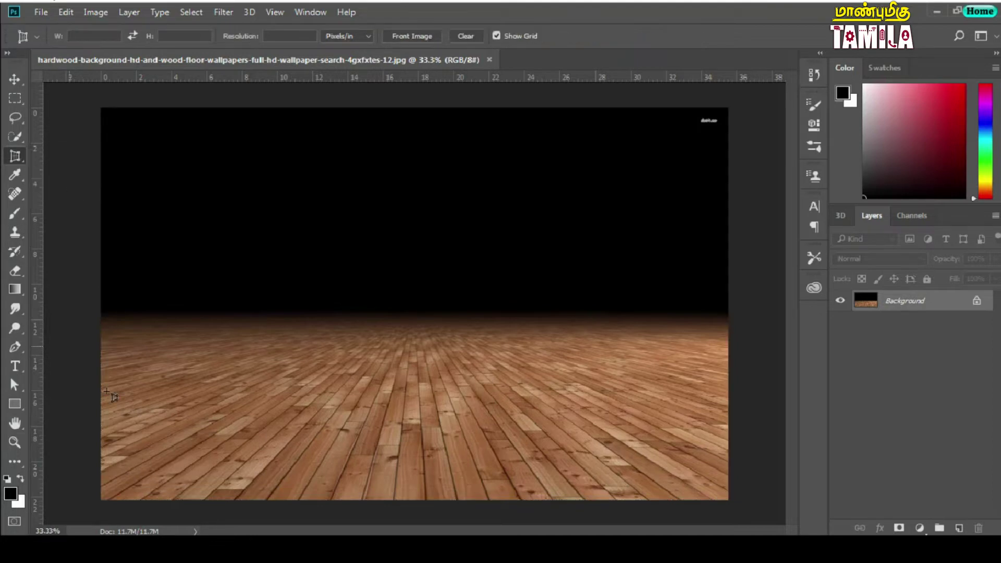
Perspective-crop the floor by placing four corners around the planks and applying it
{"action": "left_click", "coordinate": [115, 496]}
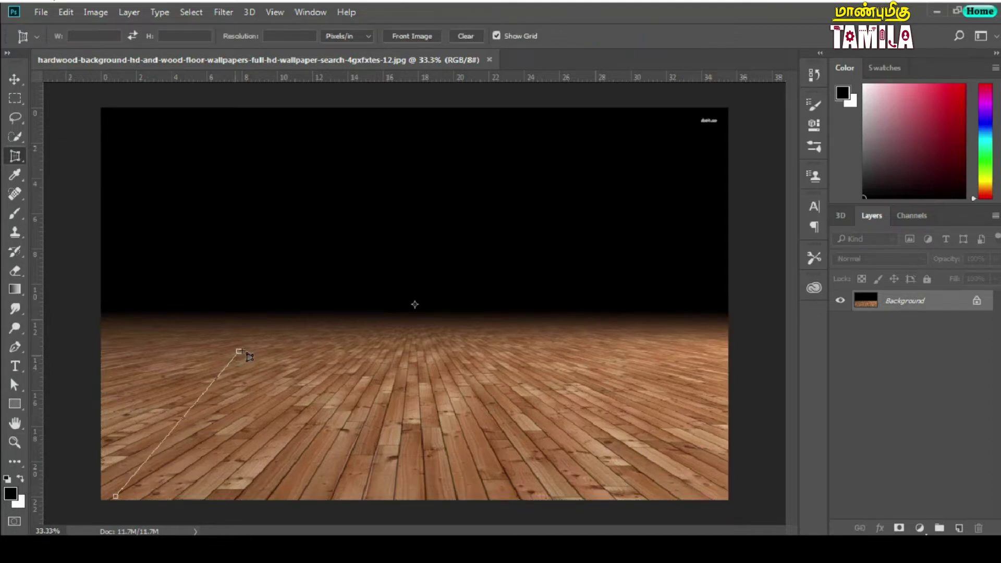
{"action": "left_click", "coordinate": [335, 357]}
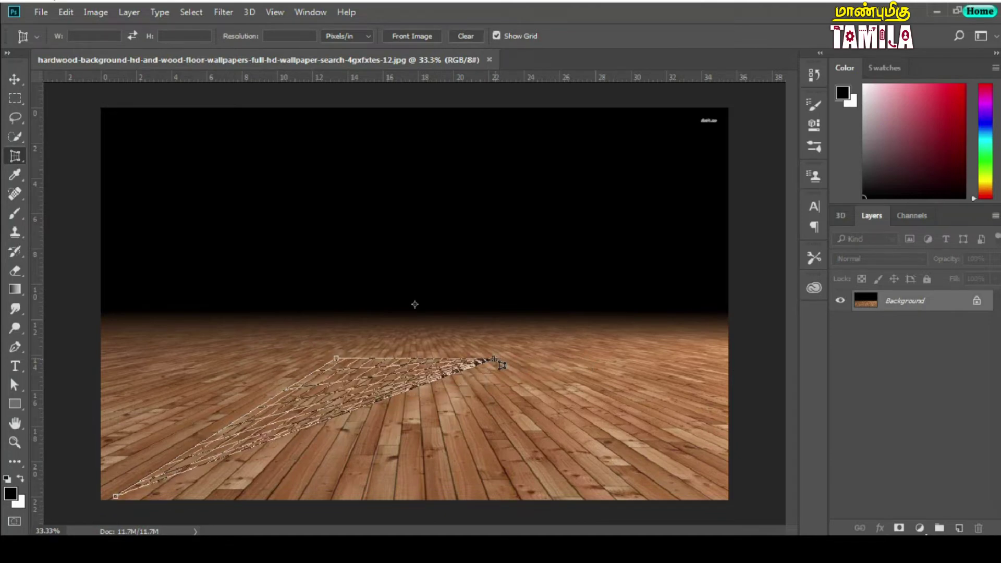
{"action": "left_click", "coordinate": [480, 358]}
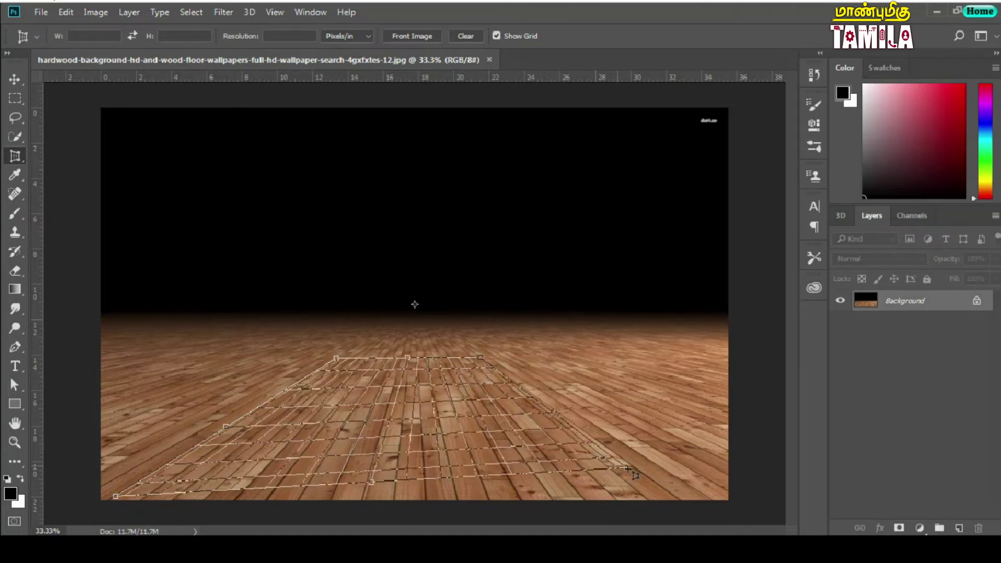
{"action": "left_click", "coordinate": [661, 486]}
{"action": "left_click_drag", "start_coordinate": [670, 494], "coordinate": [671, 496]}
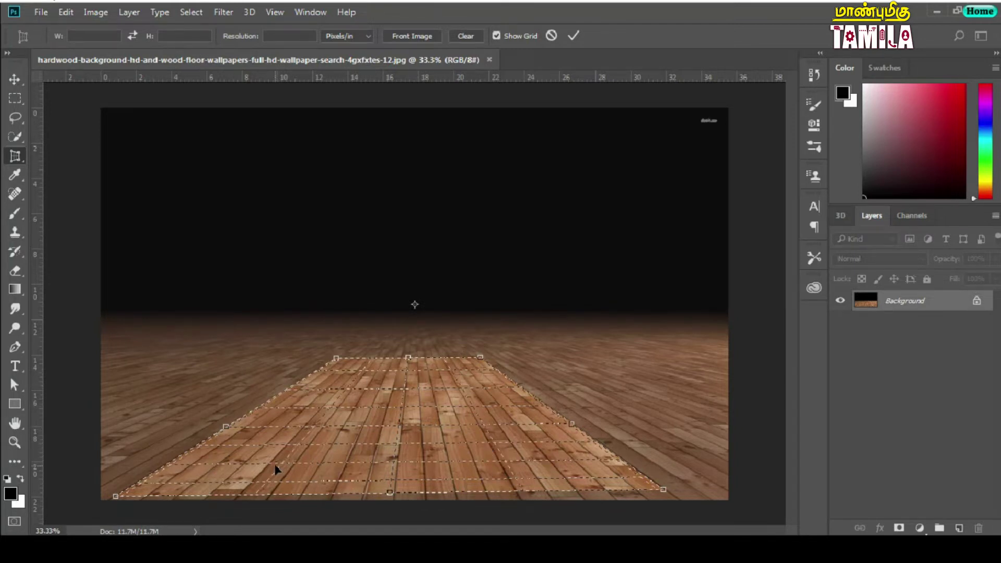
{"action": "key", "text": "Return"}
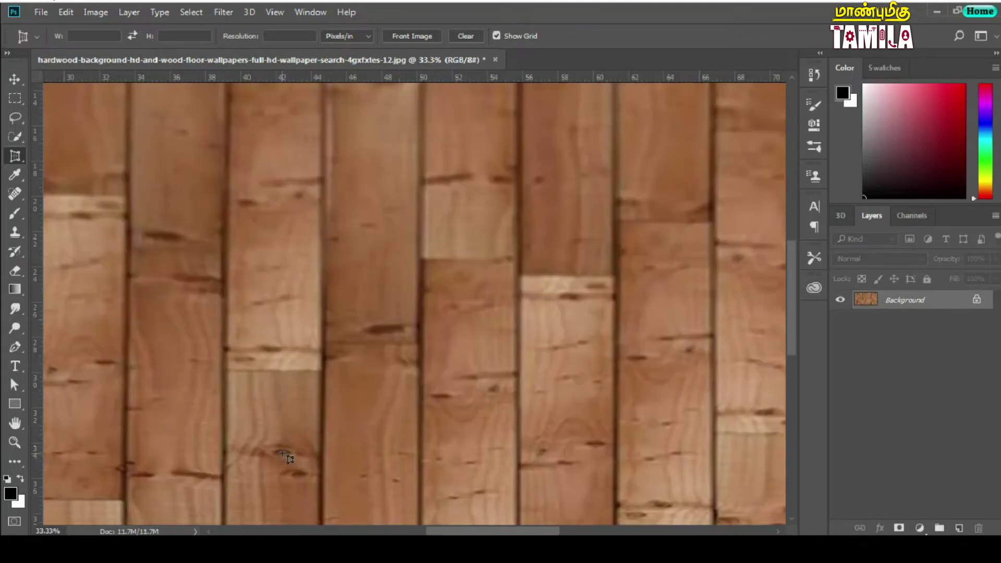
Zoom out, unlock the plank image's Background into Layer 0, and close the document
{"action": "scroll", "coordinate": [444, 358], "scroll_direction": "down", "scroll_amount": 1}
{"action": "scroll", "coordinate": [428, 349], "scroll_direction": "down", "scroll_amount": 2}
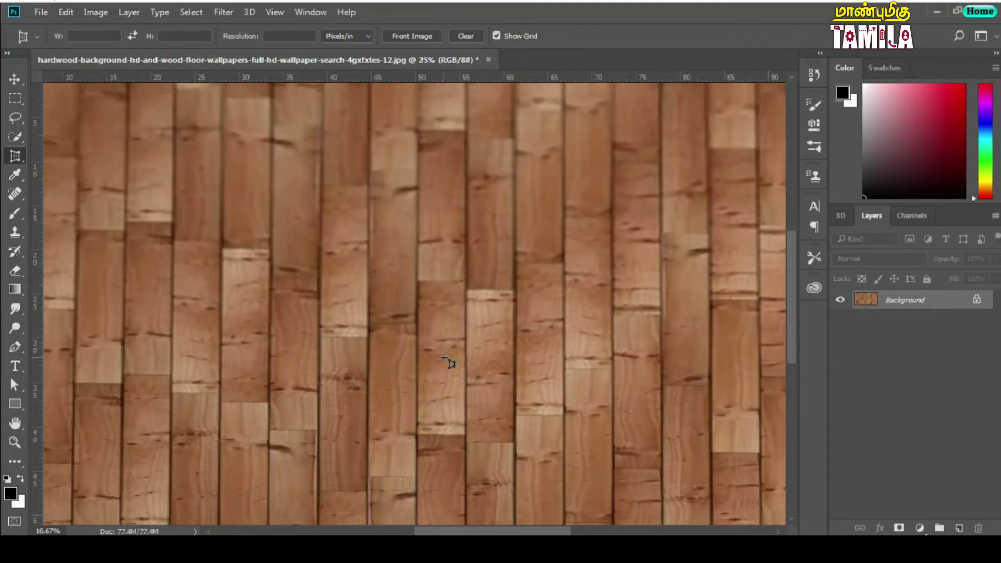
{"action": "scroll", "coordinate": [412, 344], "scroll_direction": "down", "scroll_amount": 1}
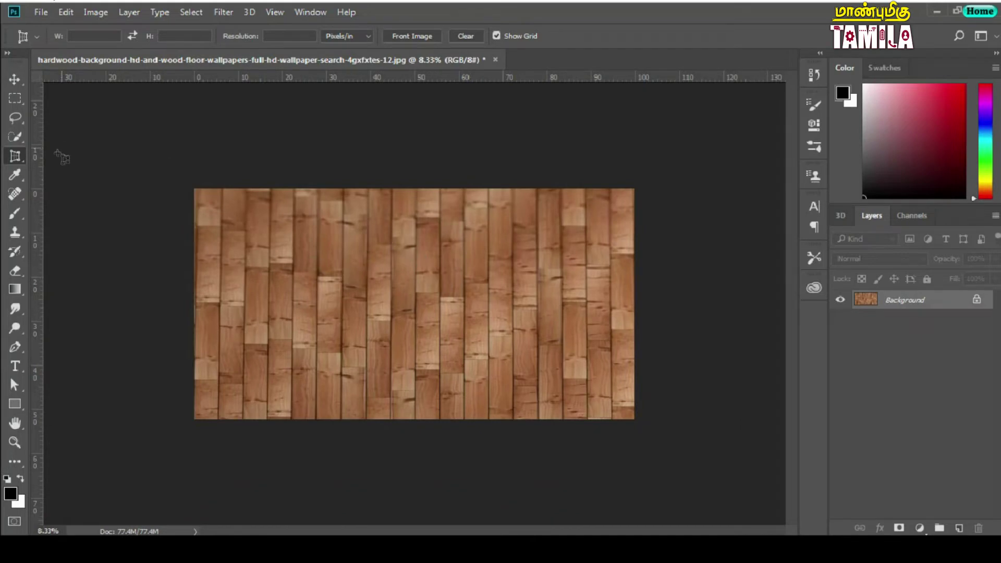
{"action": "right_click", "coordinate": [19, 156]}
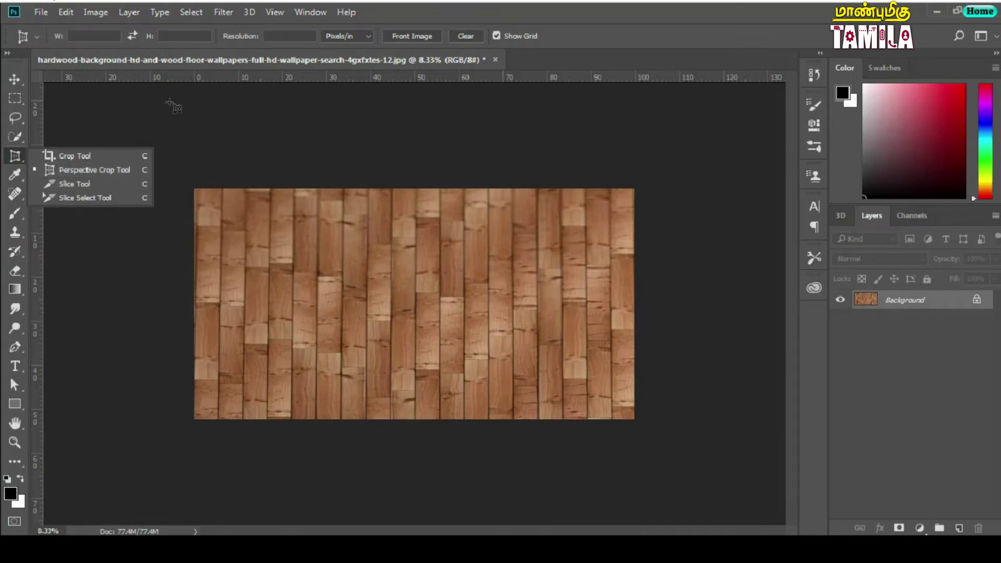
{"action": "left_click", "coordinate": [594, 7]}
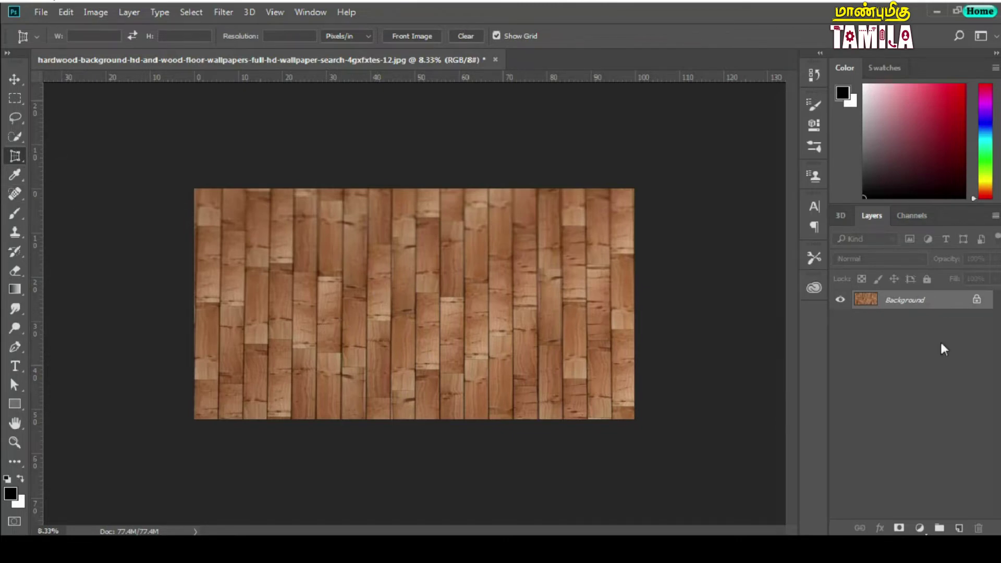
{"action": "left_click", "coordinate": [976, 301]}
{"action": "left_click", "coordinate": [840, 299]}
{"action": "left_click", "coordinate": [527, 58]}
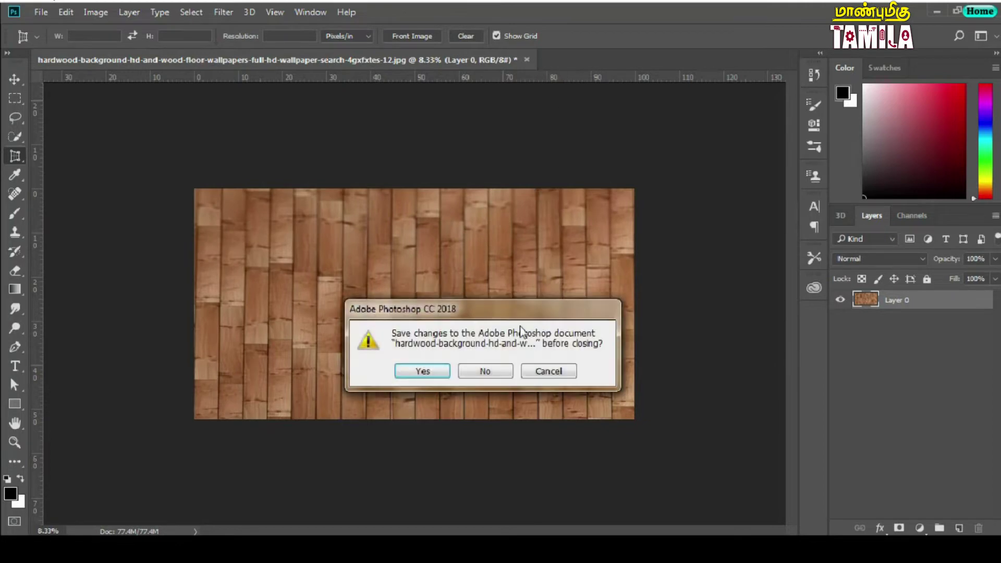
Discard the wood-floor changes and open pexels-photo-356830.jpeg from Recent files
{"action": "left_click", "coordinate": [485, 371]}
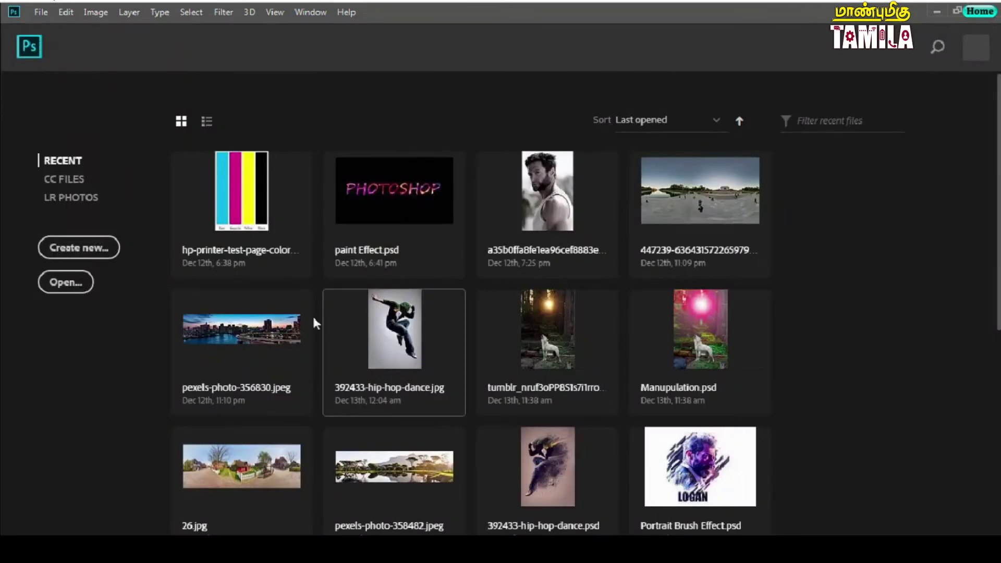
{"action": "left_click", "coordinate": [242, 324]}
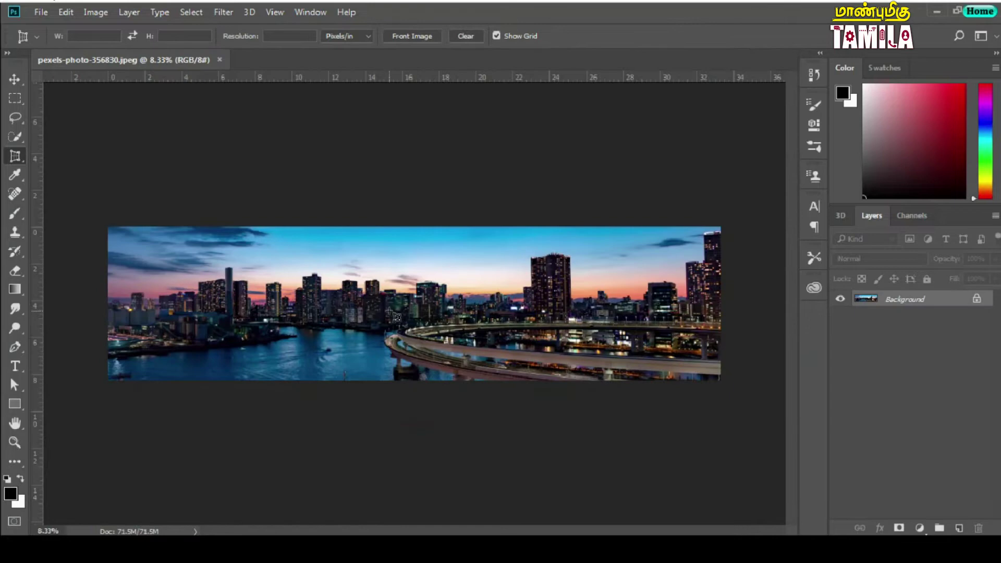
{"action": "key", "text": "ctrl+plus"}
{"action": "right_click", "coordinate": [15, 156]}
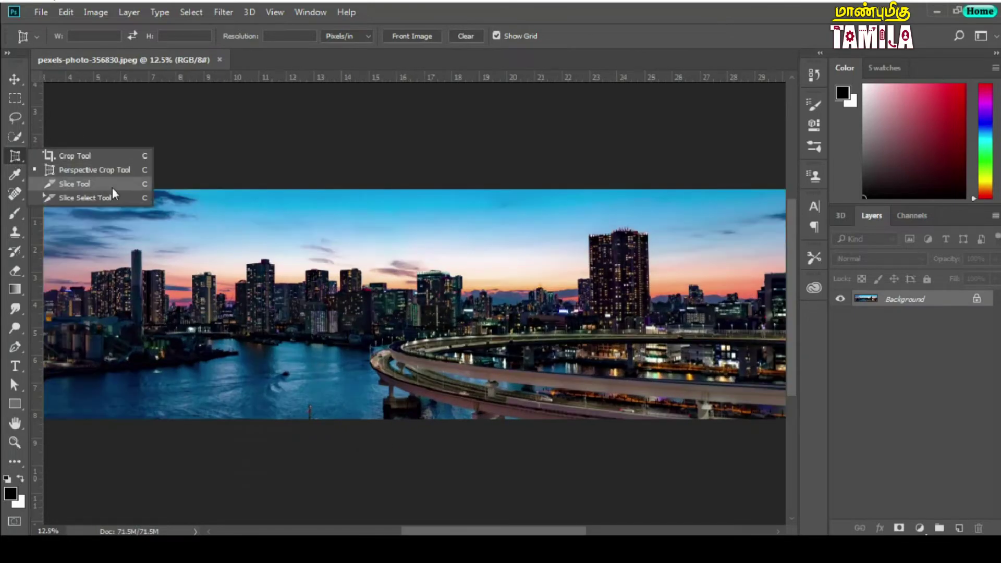
{"action": "left_click", "coordinate": [501, 5]}
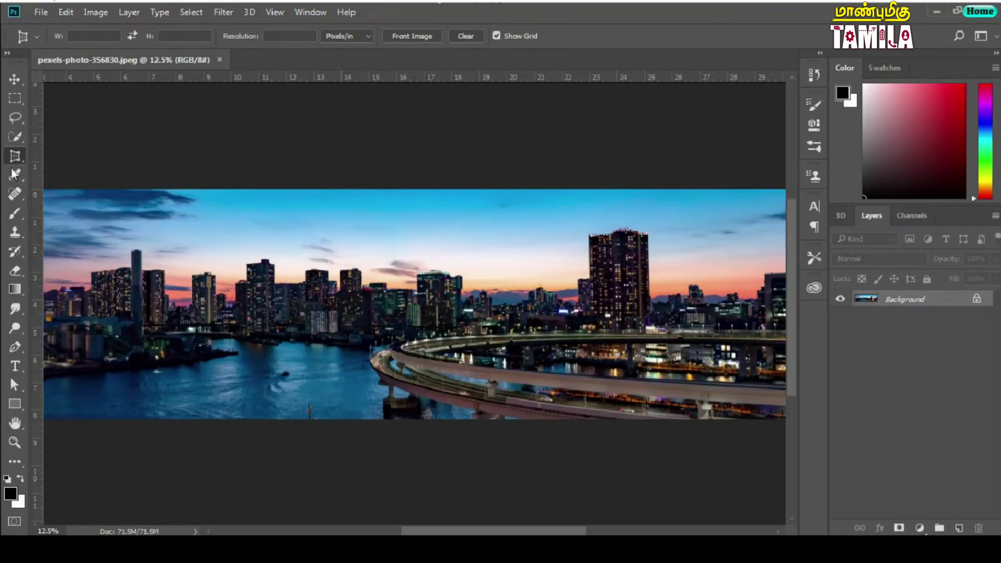
{"action": "left_click_drag", "start_coordinate": [148, 256], "coordinate": [245, 216]}
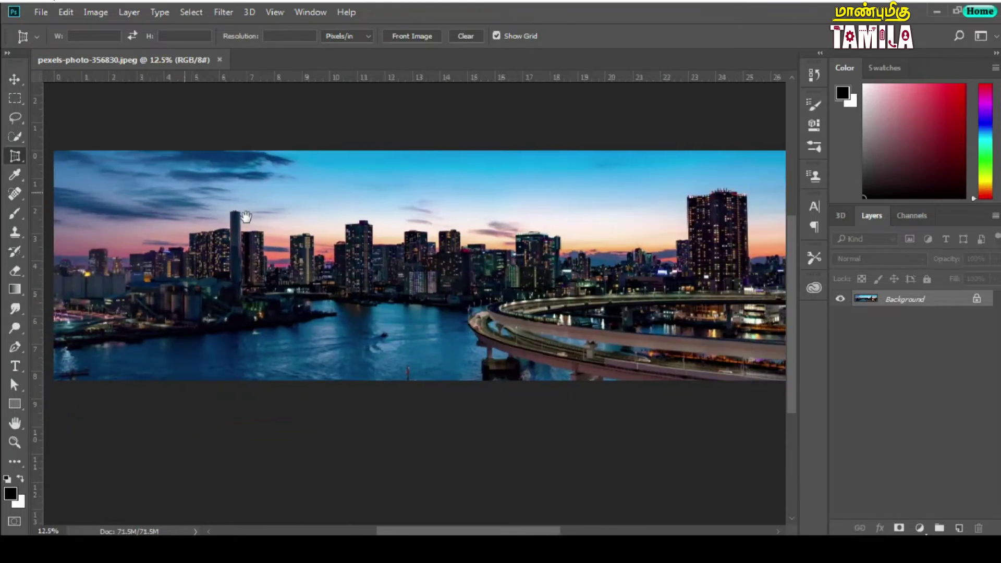
{"action": "key", "text": "ctrl+minus"}
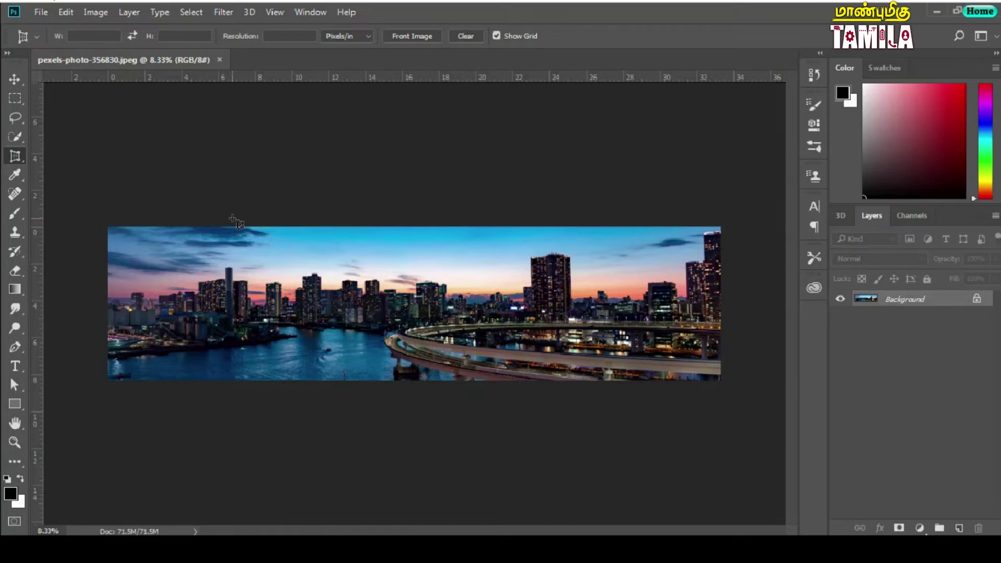
Select the Slice Tool and unlock the skyline's Background into Layer 0
{"action": "right_click", "coordinate": [15, 156]}
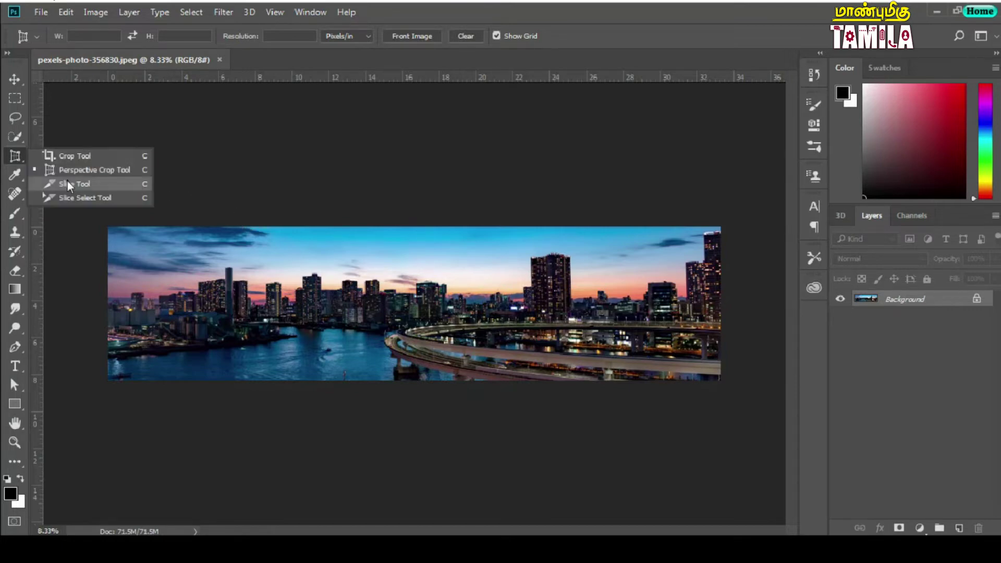
{"action": "left_click", "coordinate": [73, 181]}
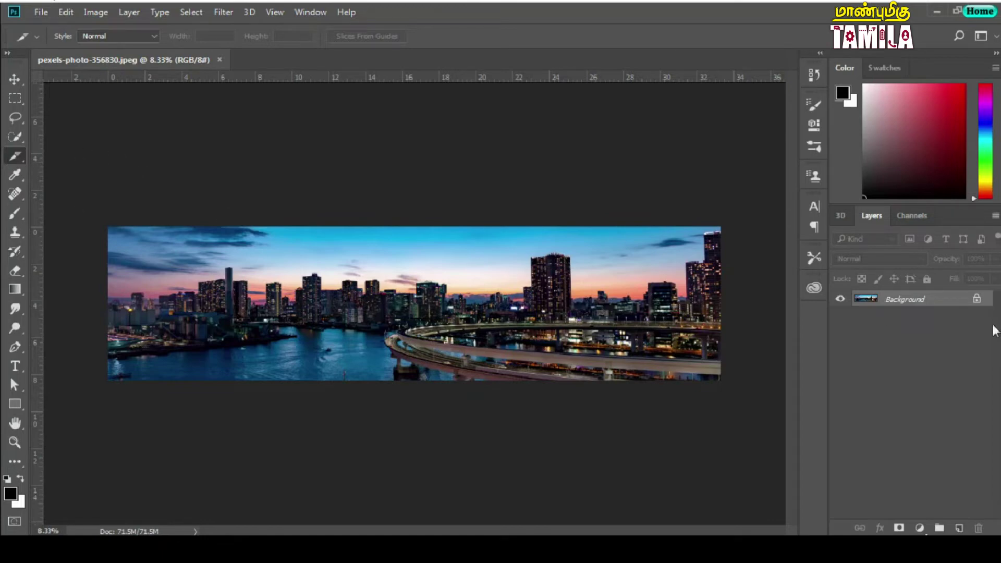
{"action": "left_click", "coordinate": [976, 298]}
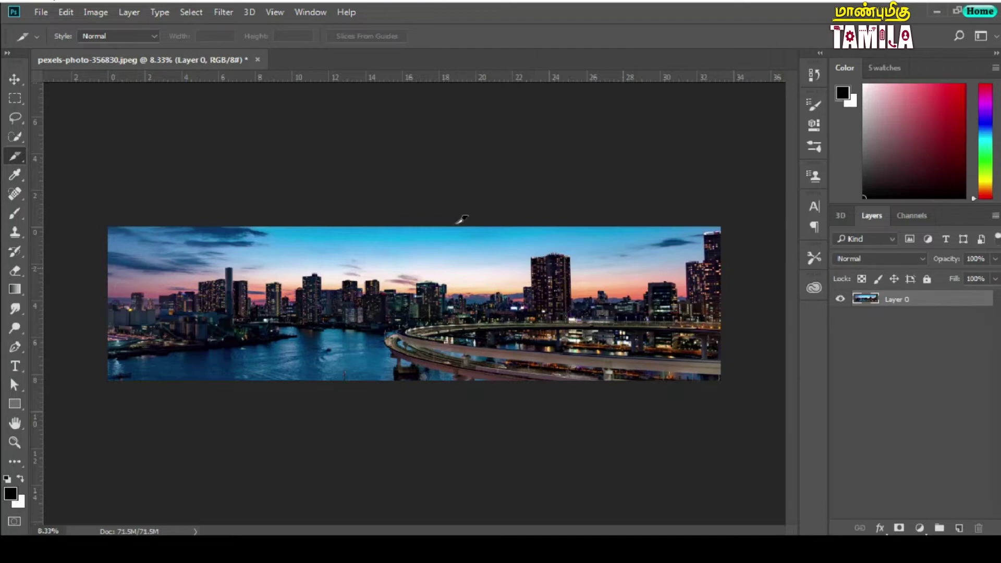
Draw several slice rectangles across the skyline, creating numbered slices 01 through 22
{"action": "left_click_drag", "start_coordinate": [108, 226], "coordinate": [313, 302]}
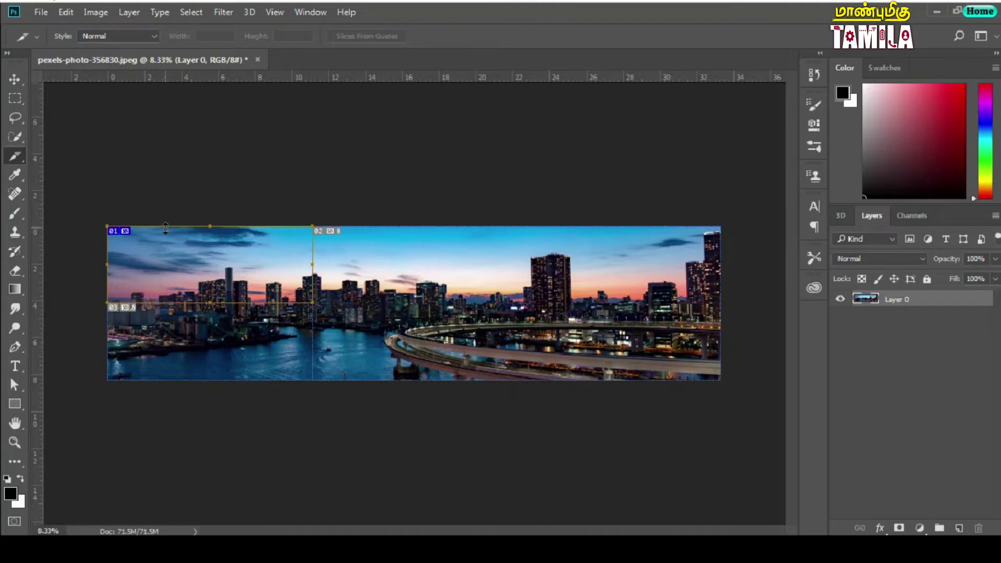
{"action": "mouse_move", "coordinate": [166, 228]}
{"action": "left_mouse_down"}
{"action": "mouse_move", "coordinate": [181, 258]}
{"action": "mouse_move", "coordinate": [167, 228]}
{"action": "left_mouse_up"}
{"action": "right_click", "coordinate": [17, 156]}
{"action": "left_click", "coordinate": [78, 183]}
{"action": "left_click_drag", "start_coordinate": [242, 380], "coordinate": [157, 226]}
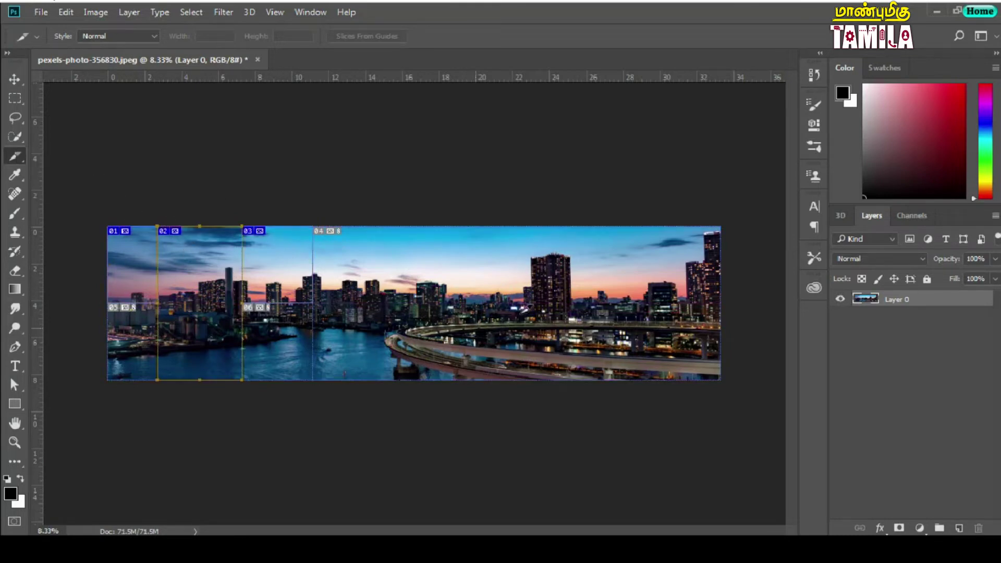
{"action": "mouse_move", "coordinate": [576, 226]}
{"action": "left_mouse_down"}
{"action": "mouse_move", "coordinate": [363, 366]}
{"action": "mouse_move", "coordinate": [426, 320]}
{"action": "left_mouse_up"}
{"action": "mouse_move", "coordinate": [330, 250]}
{"action": "left_mouse_down"}
{"action": "mouse_move", "coordinate": [447, 350]}
{"action": "mouse_move", "coordinate": [516, 369]}
{"action": "left_mouse_up"}
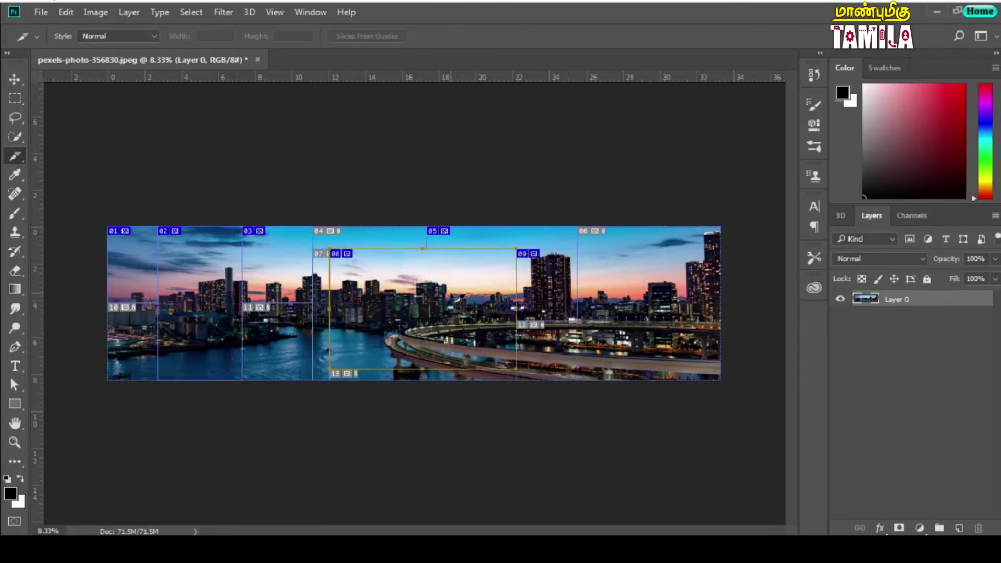
{"action": "left_click_drag", "start_coordinate": [594, 248], "coordinate": [696, 369]}
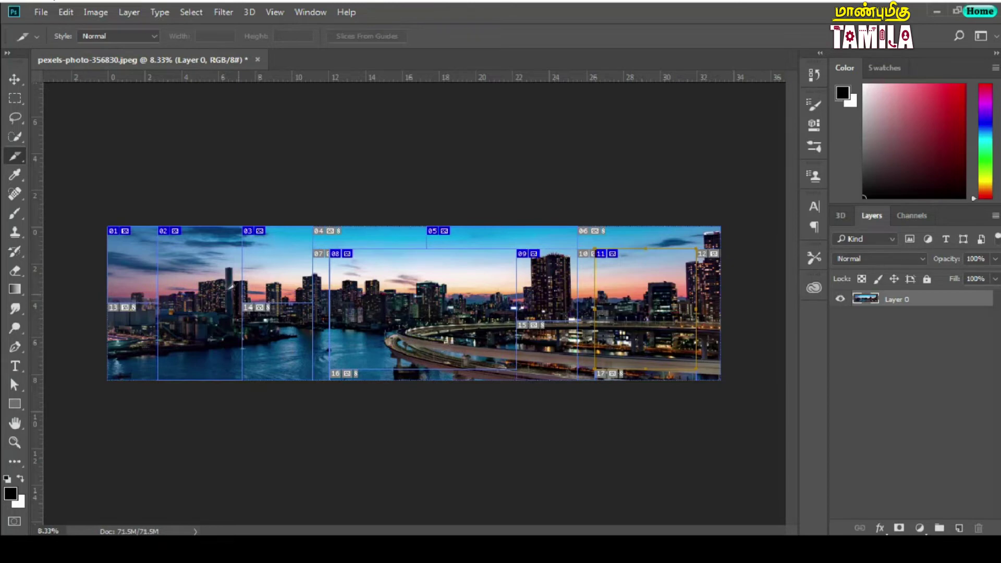
{"action": "left_click_drag", "start_coordinate": [198, 280], "coordinate": [444, 334]}
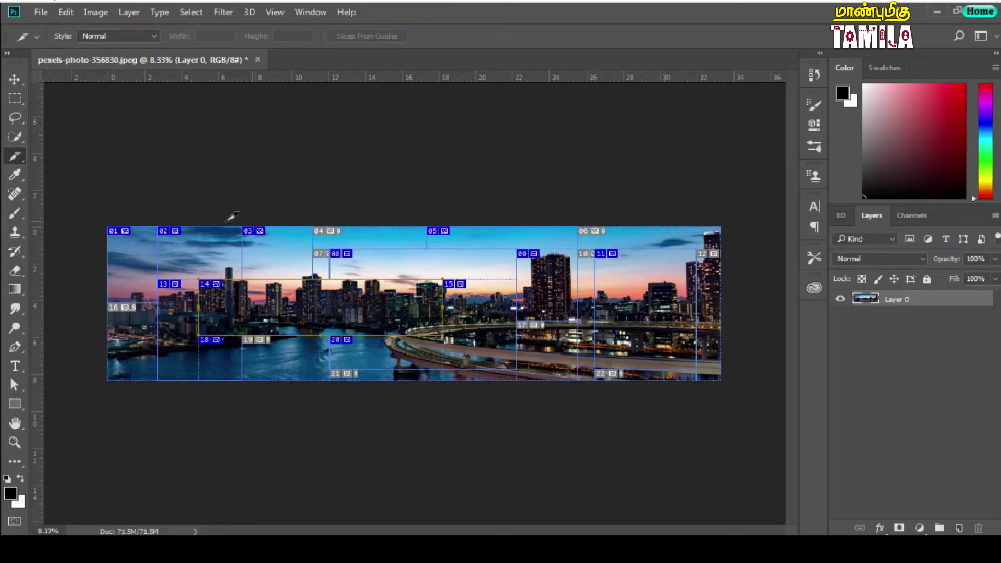
{"action": "right_click", "coordinate": [19, 158]}
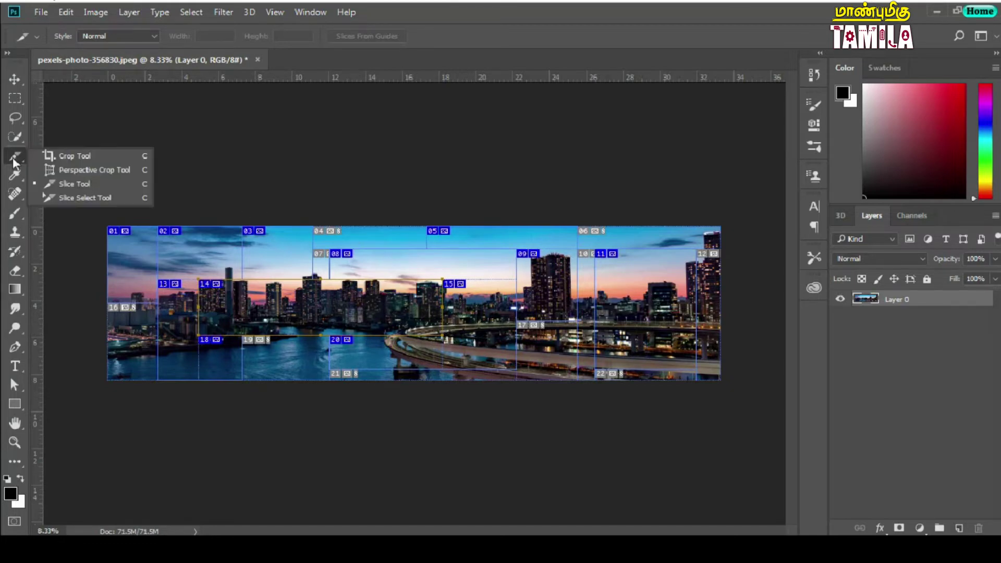
{"action": "left_click", "coordinate": [125, 198]}
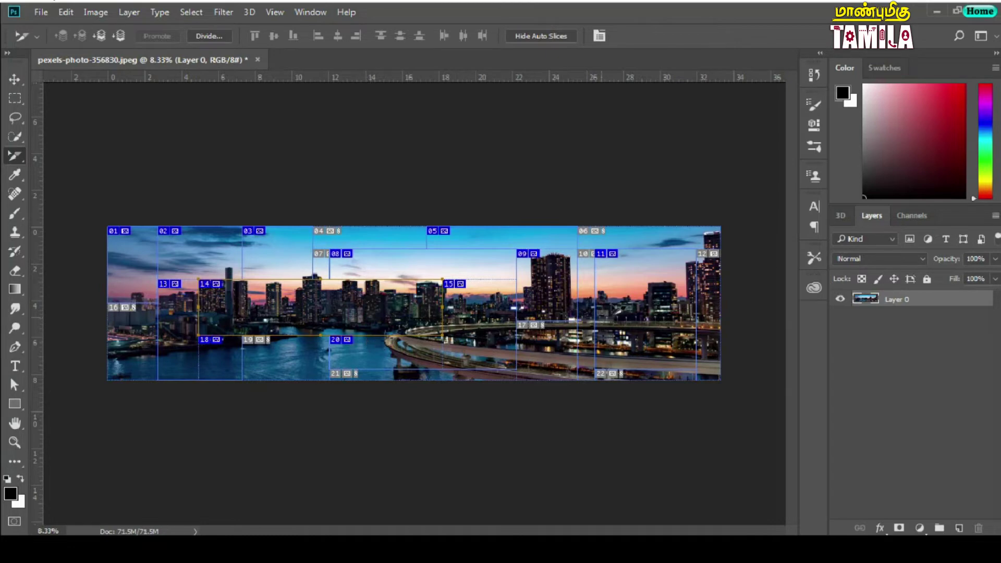
{"action": "left_click", "coordinate": [230, 262]}
{"action": "left_click_drag", "start_coordinate": [212, 256], "coordinate": [397, 258]}
{"action": "right_click", "coordinate": [26, 154]}
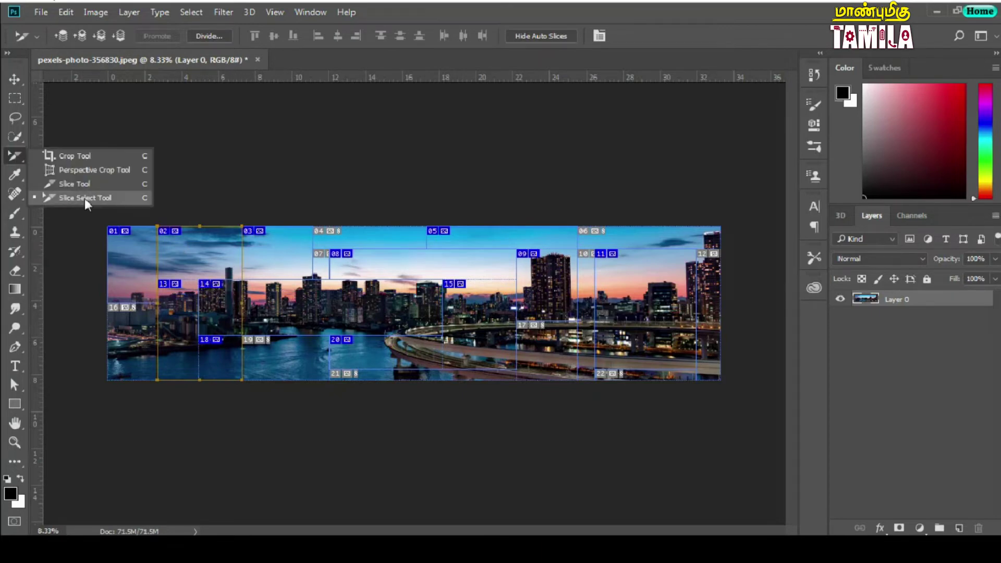
{"action": "left_click", "coordinate": [14, 175]}
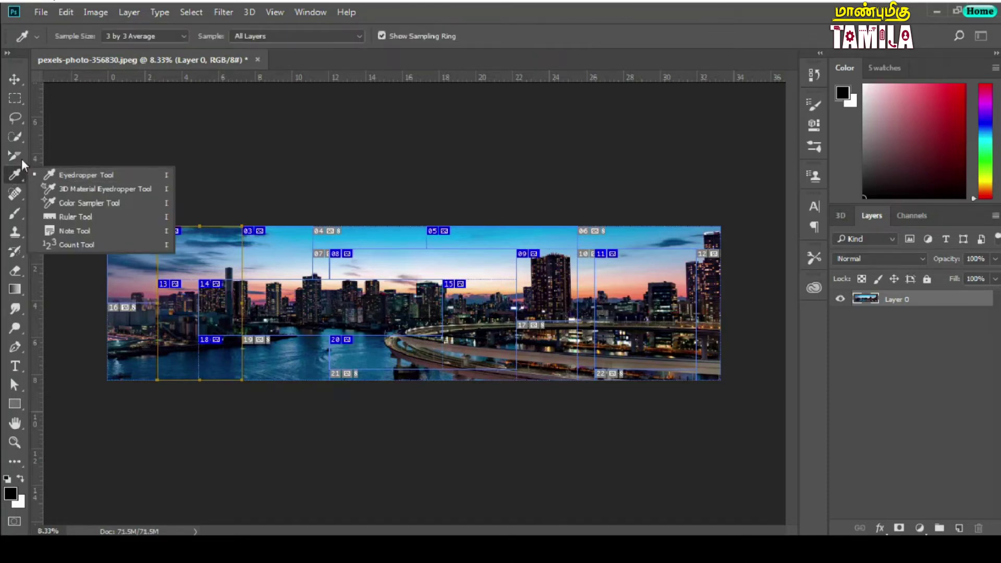
Revert the city photo to its opened state using the top History snapshot
{"action": "left_click", "coordinate": [30, 160]}
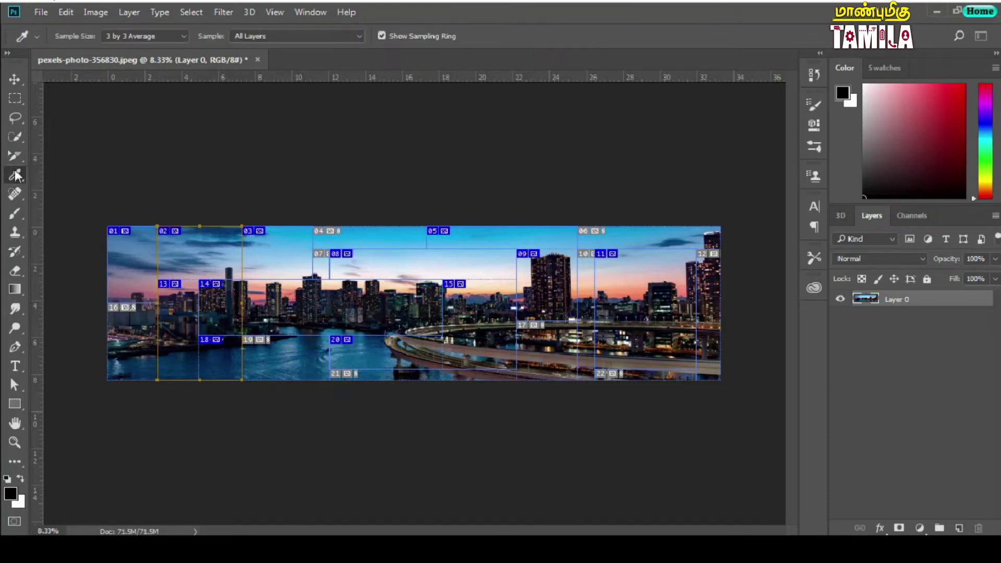
{"action": "left_click", "coordinate": [812, 75]}
{"action": "scroll", "coordinate": [712, 123], "scroll_direction": "up", "scroll_amount": 3}
{"action": "left_click", "coordinate": [672, 91]}
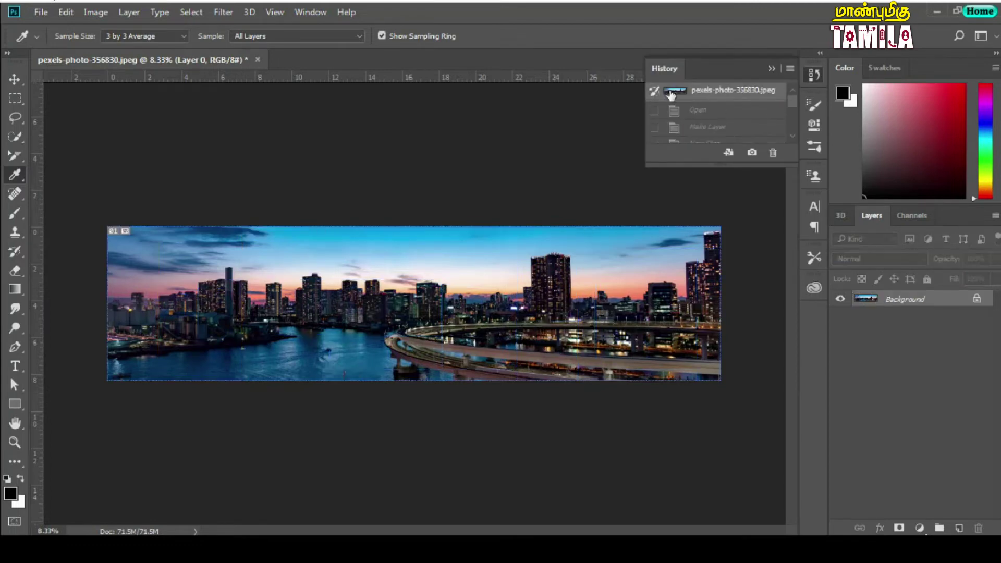
{"action": "left_click", "coordinate": [771, 68]}
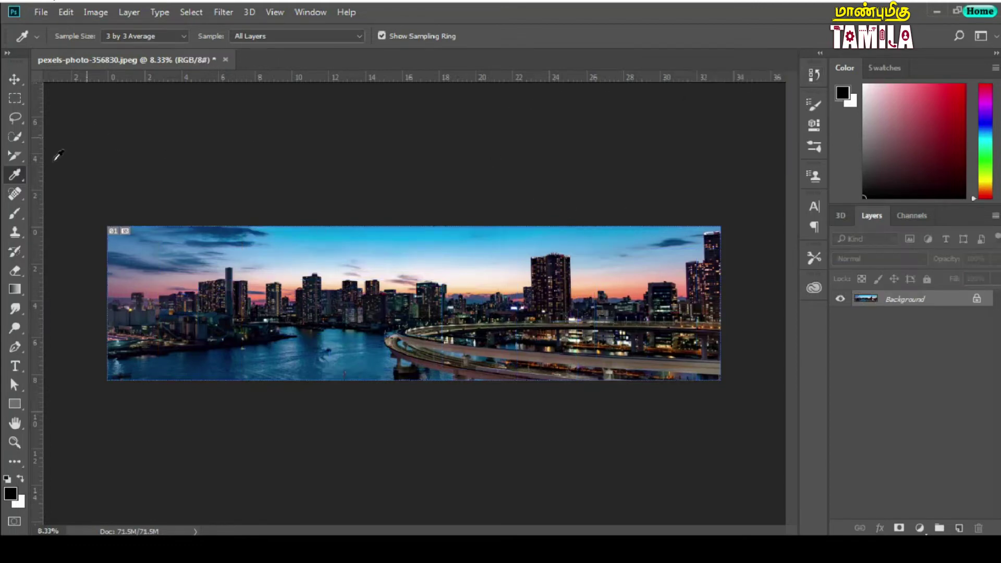
Sample colours from the water and sky with the Eyedropper, ending on sunset salmon red
{"action": "right_click", "coordinate": [20, 179]}
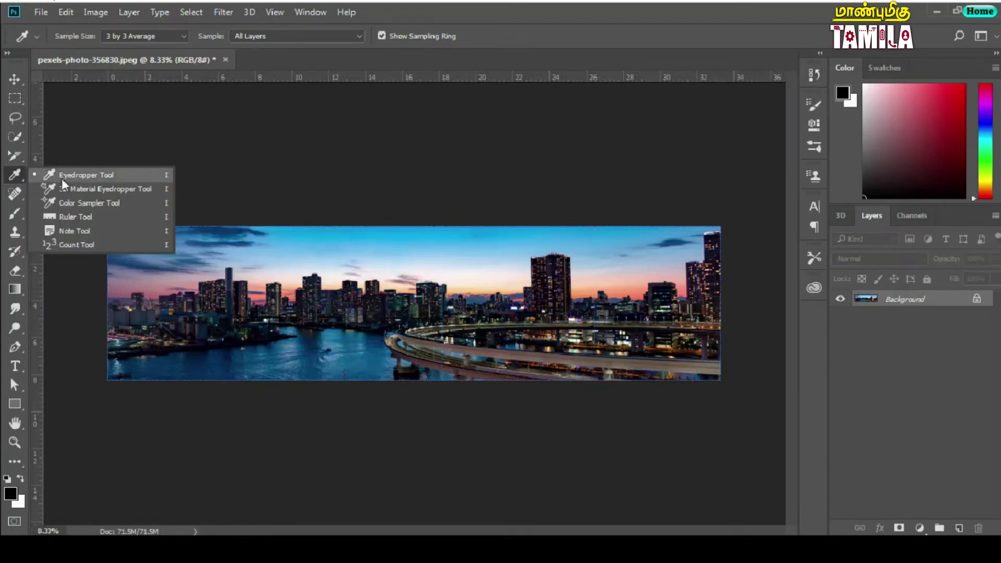
{"action": "left_click", "coordinate": [17, 178]}
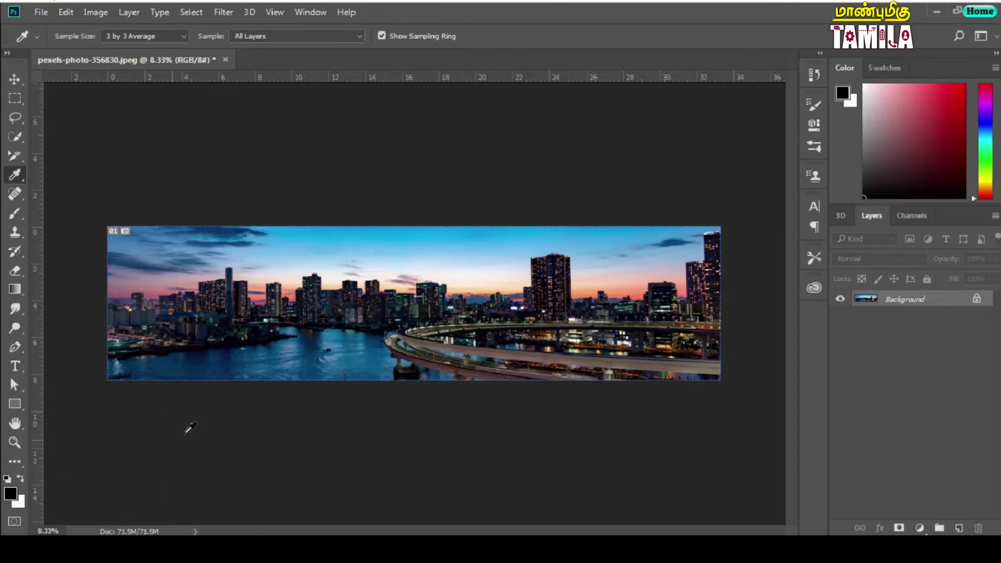
{"action": "left_click", "coordinate": [343, 331]}
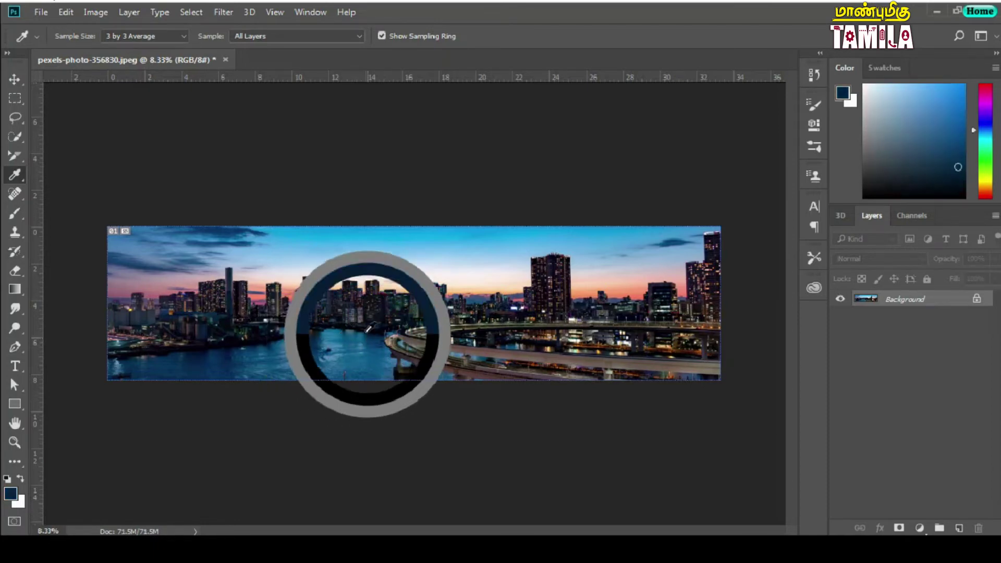
{"action": "mouse_move", "coordinate": [344, 330]}
{"action": "left_mouse_down"}
{"action": "mouse_move", "coordinate": [280, 318]}
{"action": "mouse_move", "coordinate": [286, 310]}
{"action": "mouse_move", "coordinate": [327, 344]}
{"action": "mouse_move", "coordinate": [323, 332]}
{"action": "left_mouse_up"}
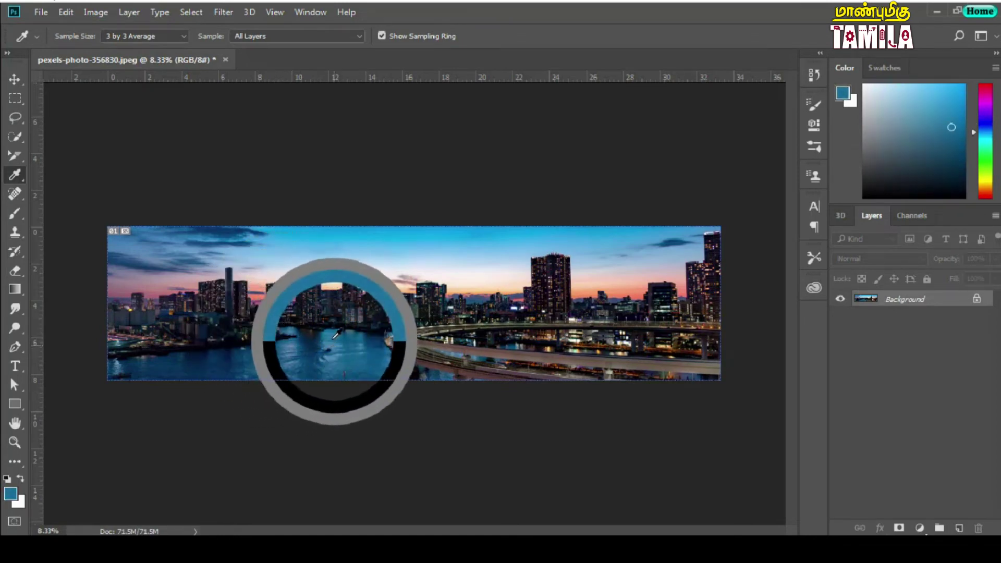
{"action": "left_click_drag", "start_coordinate": [324, 331], "coordinate": [323, 332]}
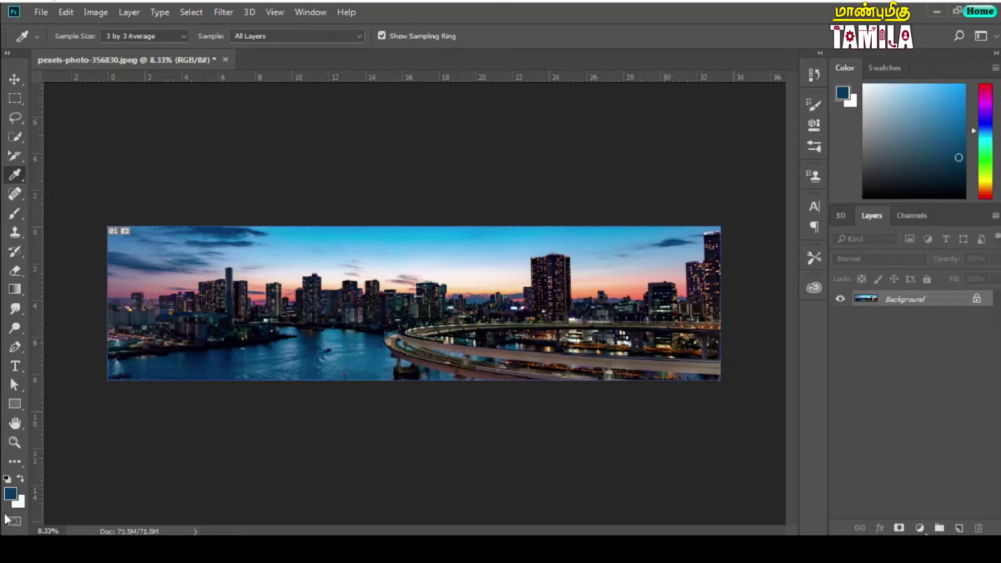
{"action": "left_click_drag", "start_coordinate": [931, 127], "coordinate": [967, 87]}
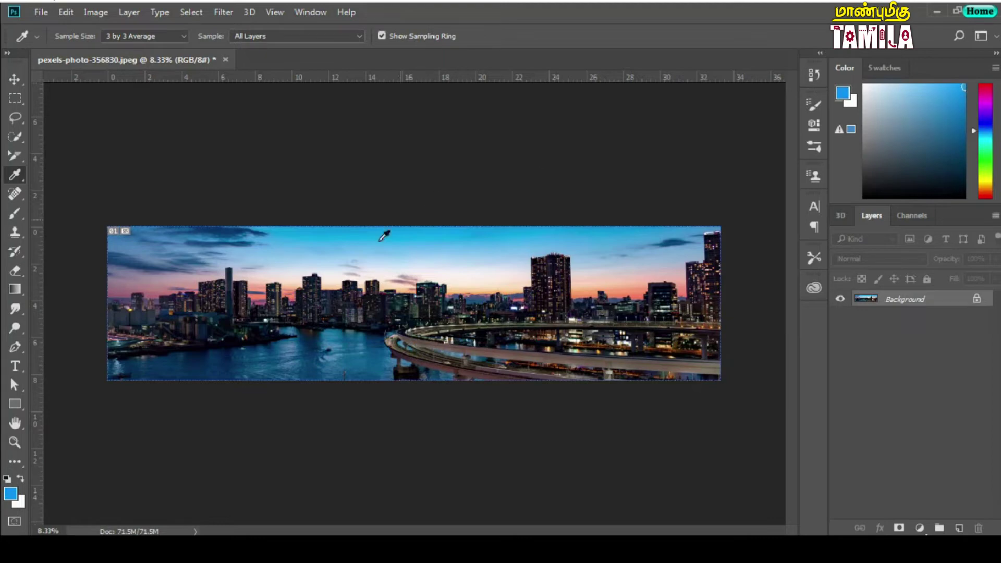
{"action": "left_click", "coordinate": [504, 286]}
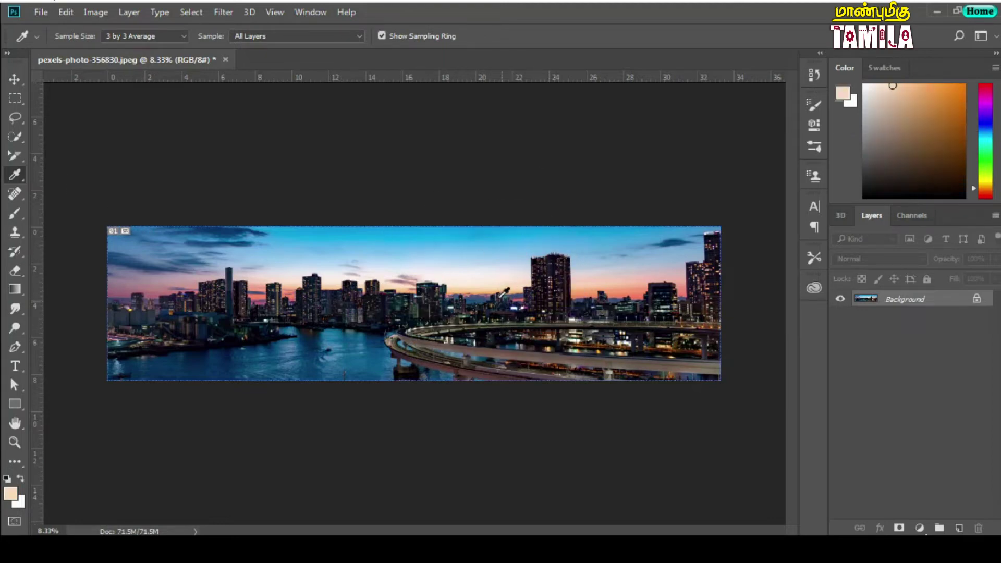
{"action": "left_click", "coordinate": [588, 290]}
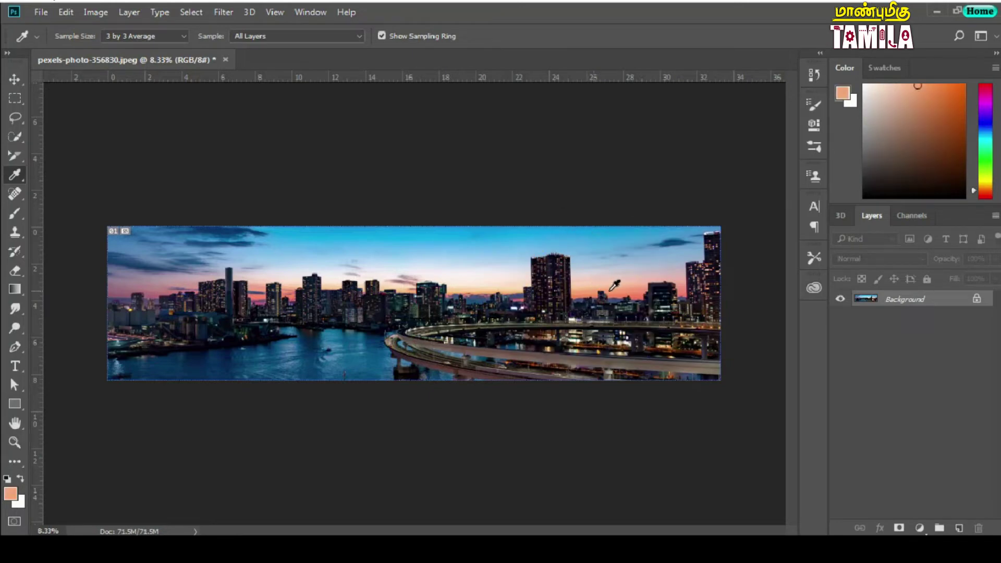
{"action": "left_click", "coordinate": [680, 291]}
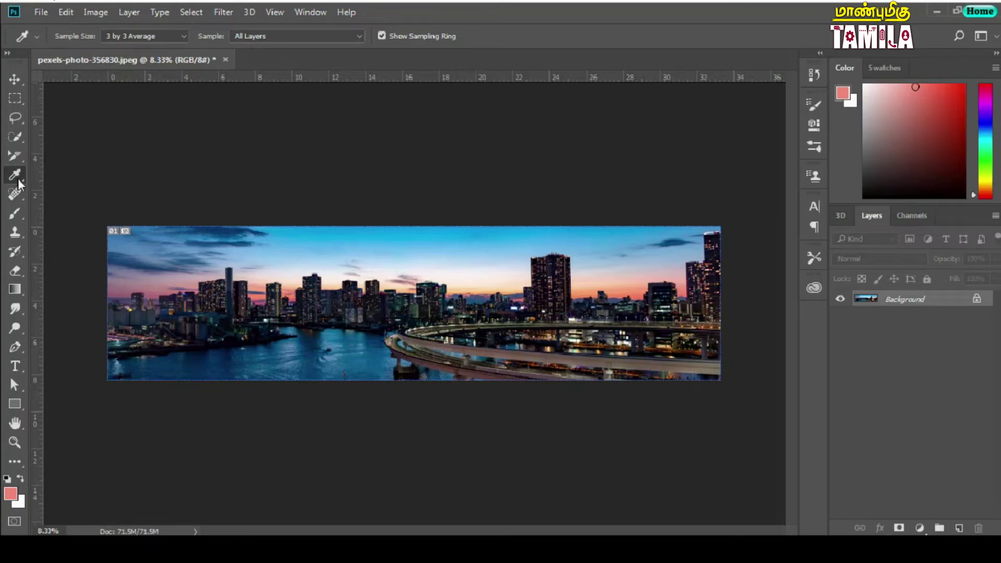
Review the Sample Size options for the Magic Wand and Eyedropper, leaving them unchanged
{"action": "left_click", "coordinate": [162, 37]}
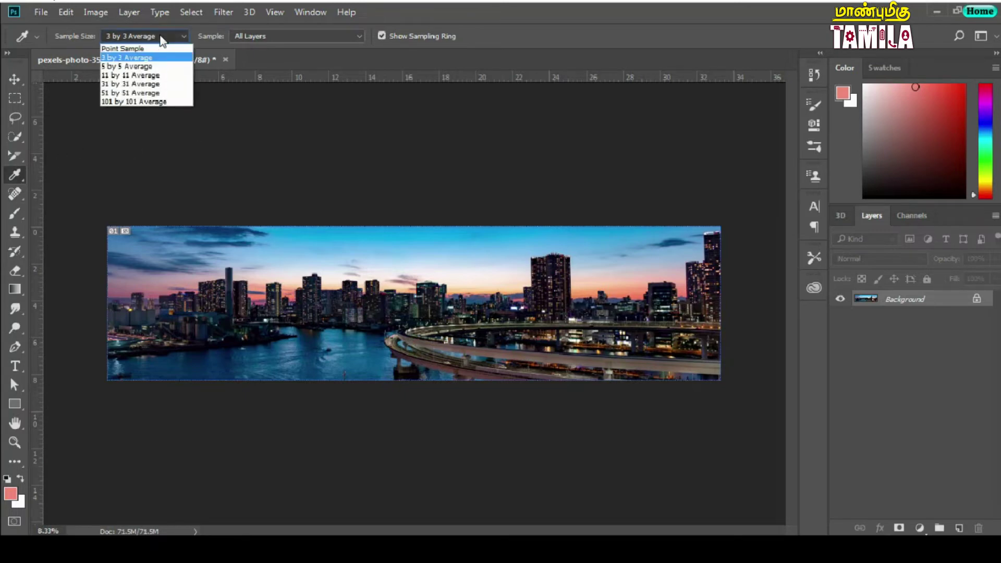
{"action": "right_click", "coordinate": [15, 137]}
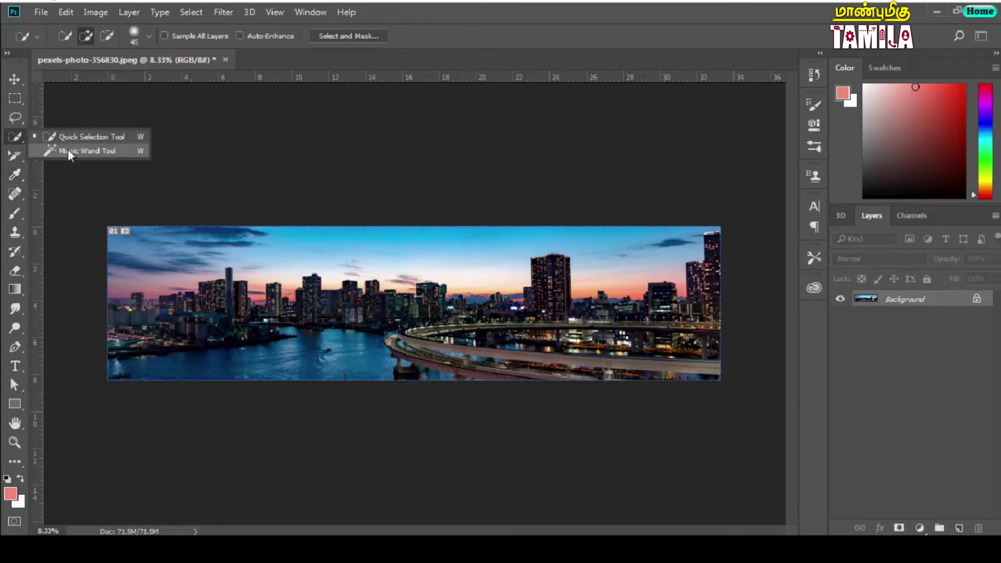
{"action": "left_click", "coordinate": [67, 149]}
{"action": "left_click", "coordinate": [243, 35]}
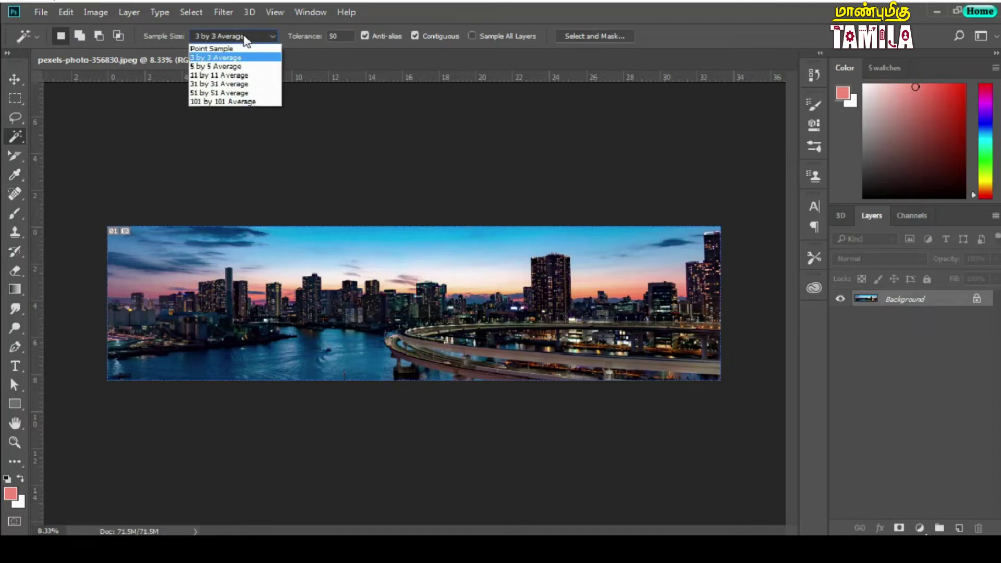
{"action": "left_click", "coordinate": [348, 57]}
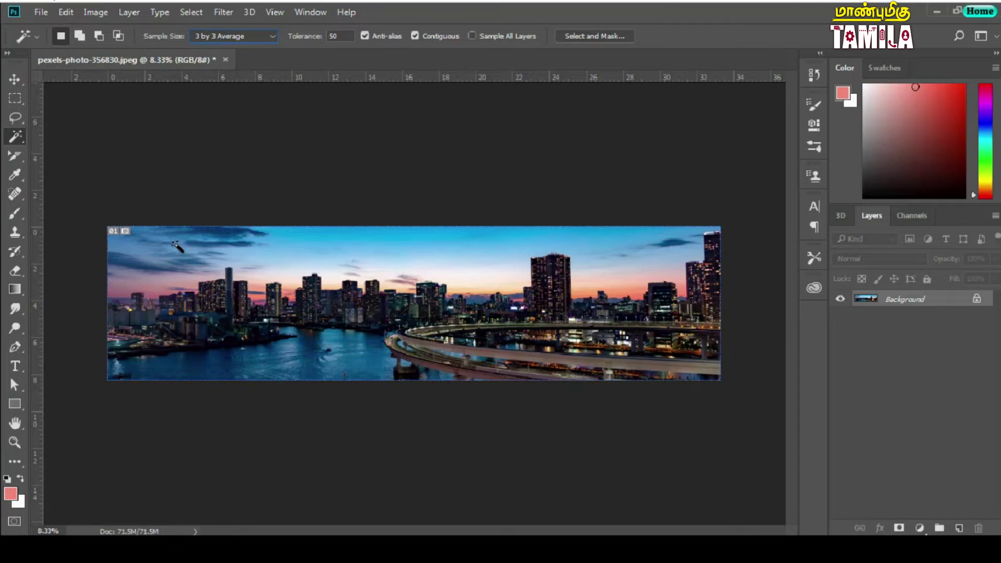
{"action": "left_click", "coordinate": [16, 175]}
{"action": "left_click", "coordinate": [146, 36]}
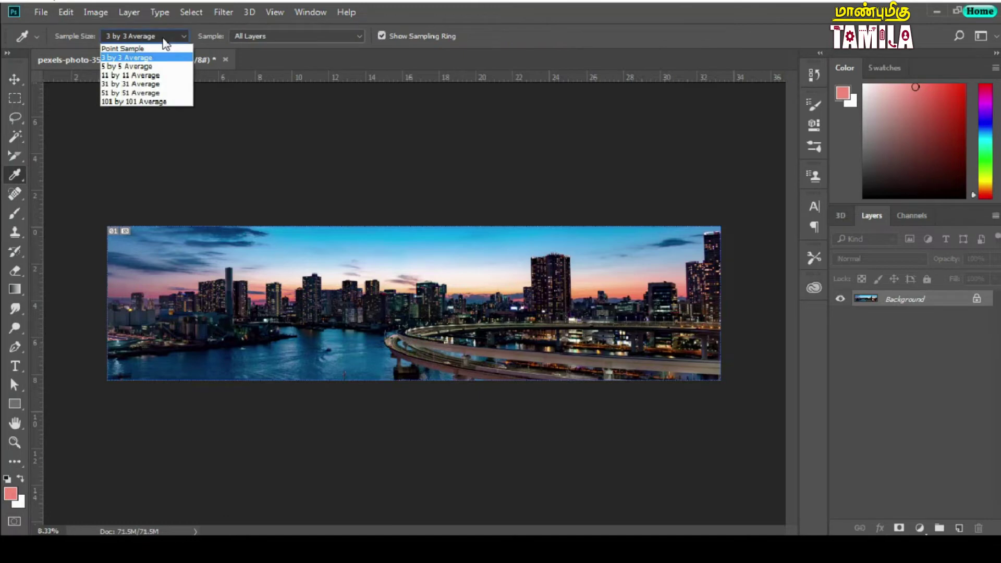
{"action": "left_click", "coordinate": [270, 61]}
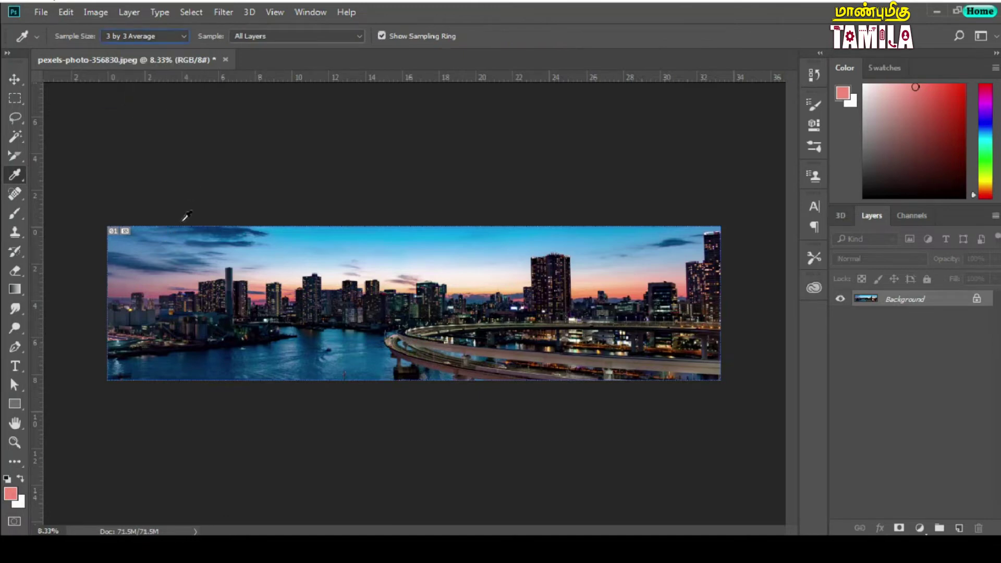
Toggle Show Sampling Ring off, sample a sky blue, then turn the ring back on
{"action": "left_click", "coordinate": [381, 35]}
{"action": "mouse_move", "coordinate": [354, 252]}
{"action": "left_mouse_down"}
{"action": "mouse_move", "coordinate": [455, 265]}
{"action": "mouse_move", "coordinate": [375, 250]}
{"action": "mouse_move", "coordinate": [328, 343]}
{"action": "mouse_move", "coordinate": [328, 330]}
{"action": "mouse_move", "coordinate": [349, 337]}
{"action": "left_mouse_up"}
{"action": "left_click", "coordinate": [382, 35]}
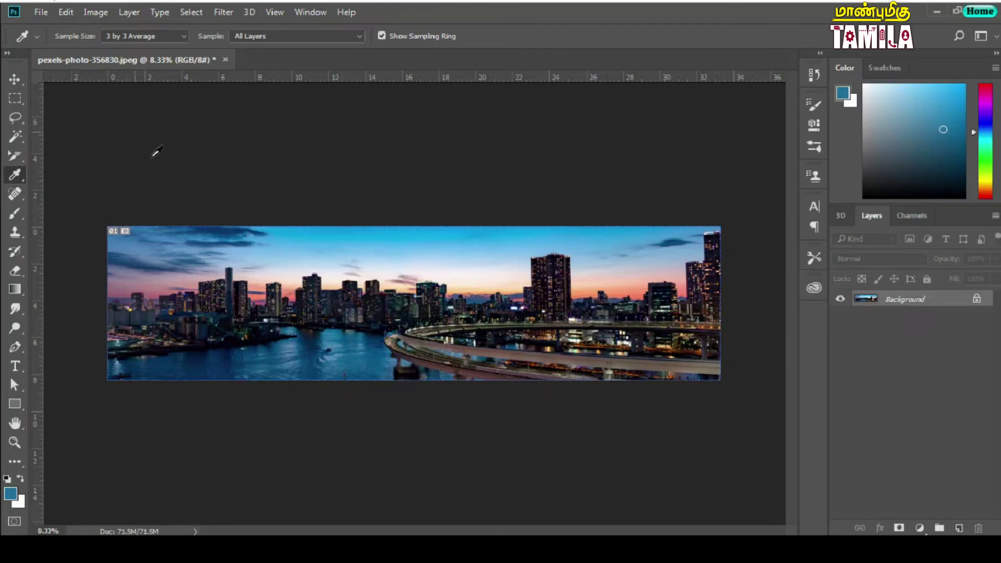
Try the 3D Material Eyedropper, then switch to the Color Sampler Tool
{"action": "right_click", "coordinate": [15, 179]}
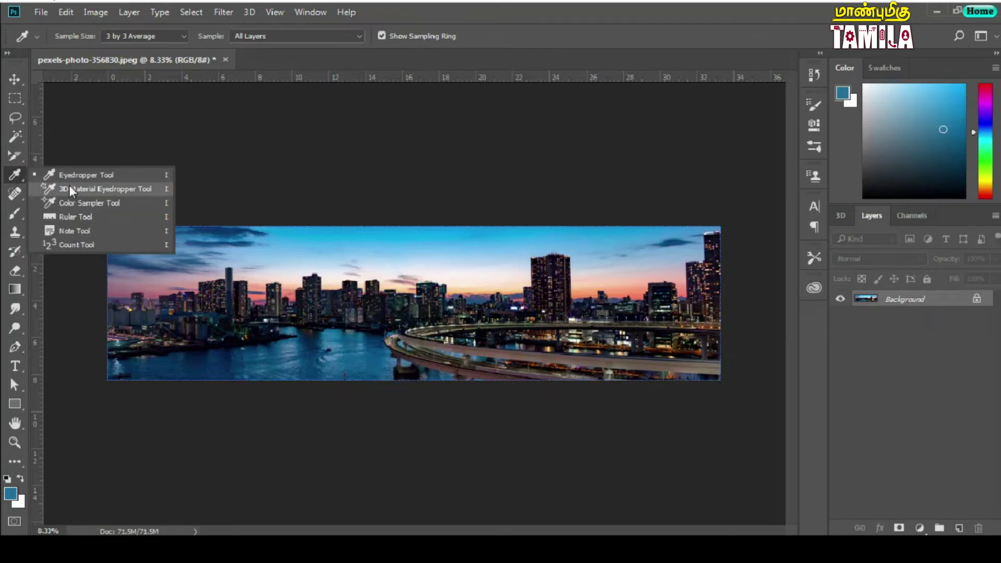
{"action": "left_click", "coordinate": [70, 189]}
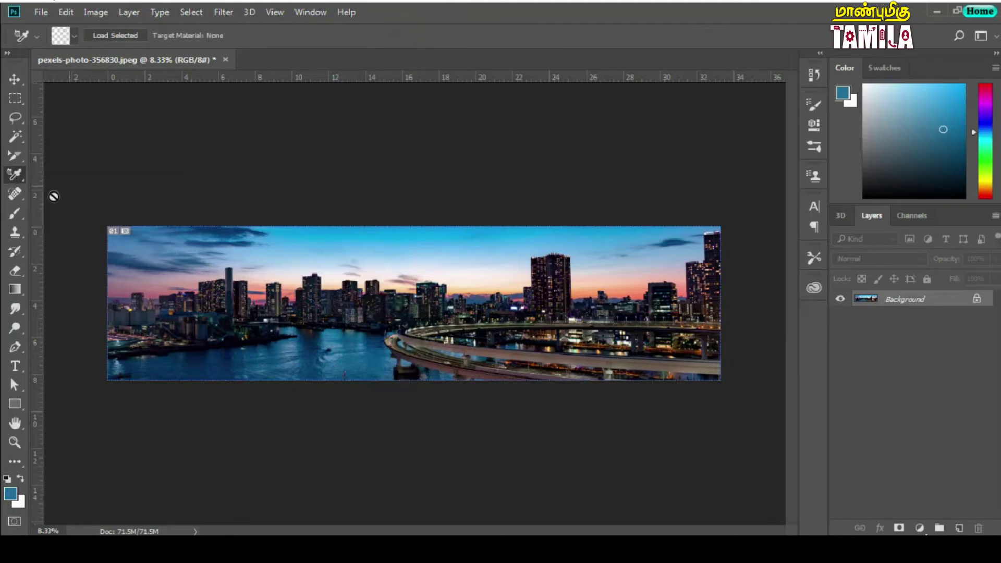
{"action": "right_click", "coordinate": [10, 177]}
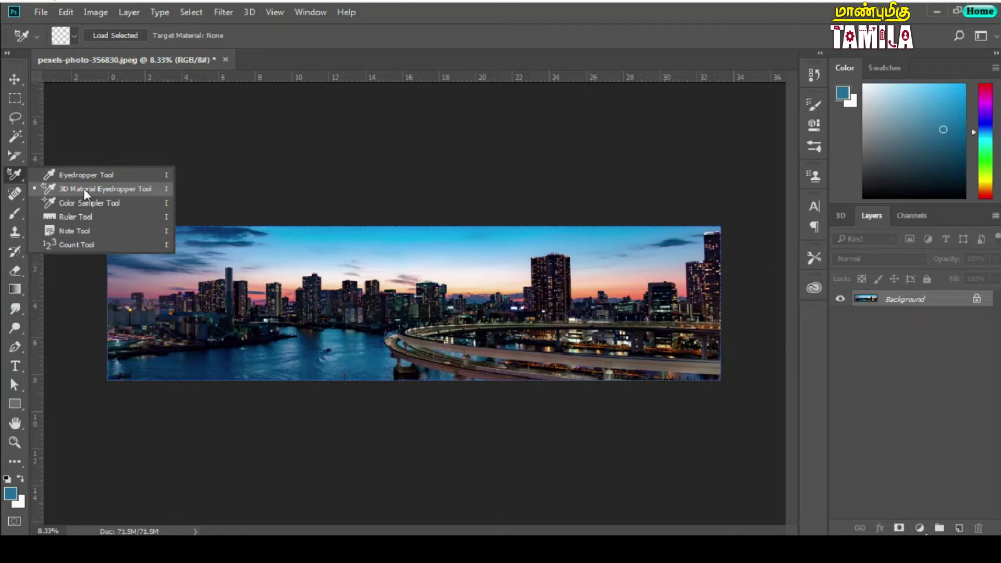
{"action": "left_click", "coordinate": [84, 203]}
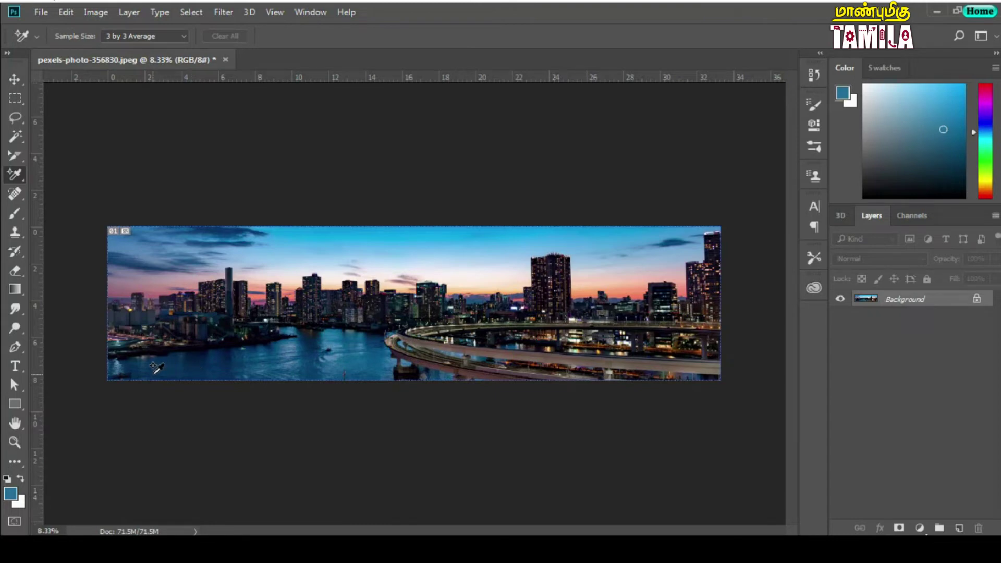
Place a first colour sampler on the water and set the foreground to RGB 2, 41, 77
{"action": "left_click", "coordinate": [153, 374]}
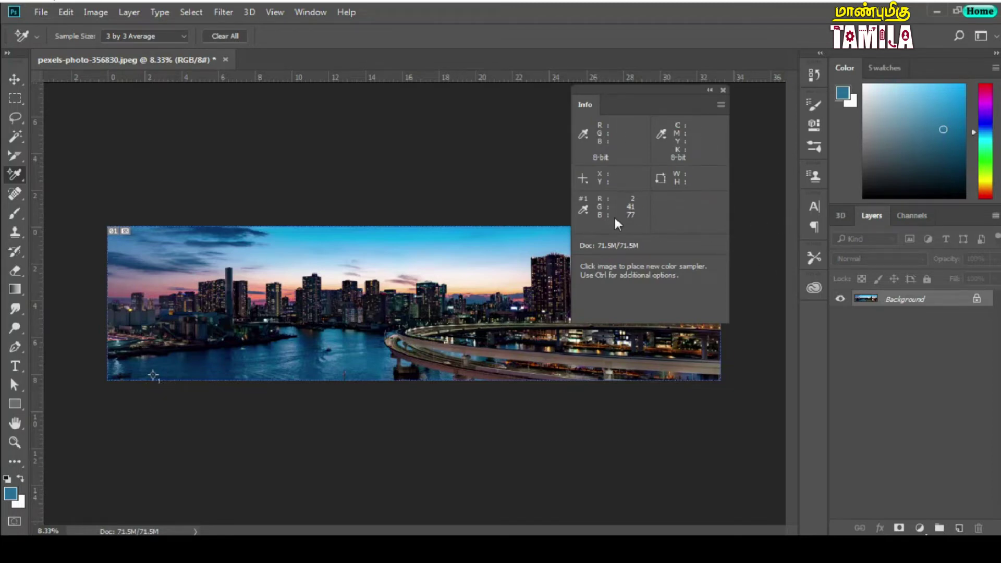
{"action": "left_click", "coordinate": [926, 124]}
{"action": "left_click", "coordinate": [11, 492]}
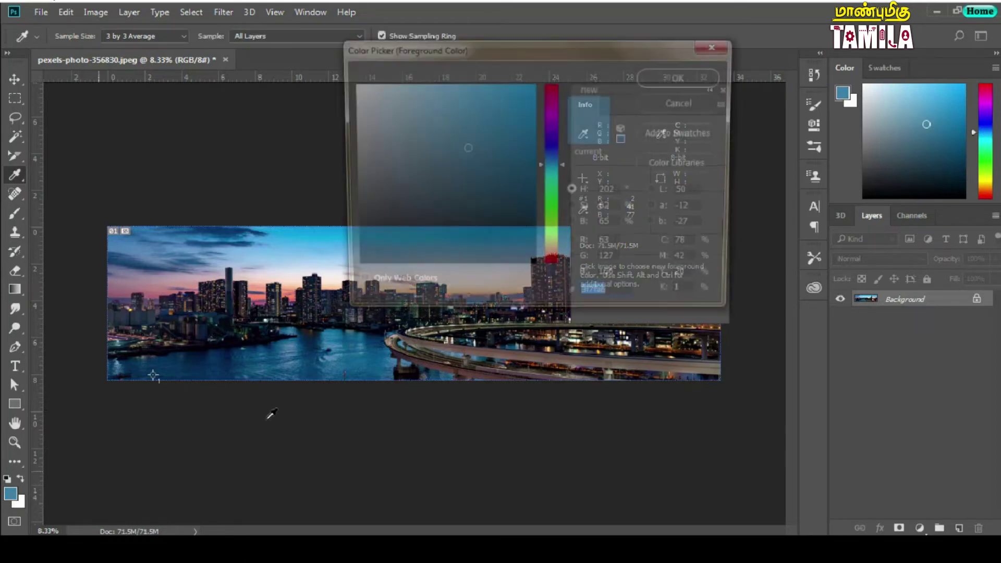
{"action": "left_click_drag", "start_coordinate": [515, 188], "coordinate": [895, 139]}
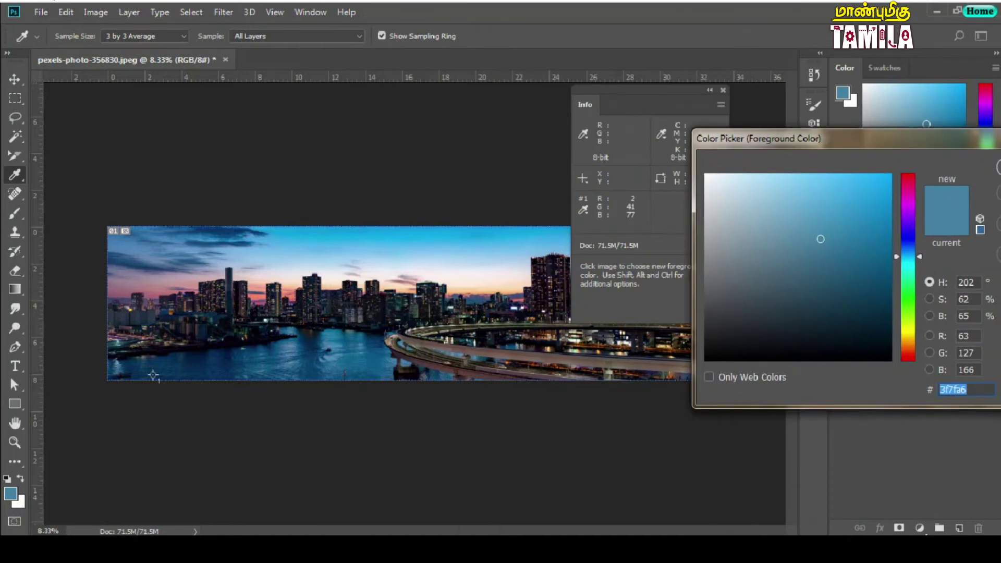
{"action": "double_click", "coordinate": [972, 336]}
{"action": "type", "text": "2"}
{"action": "key", "text": "Tab"}
{"action": "type", "text": "41"}
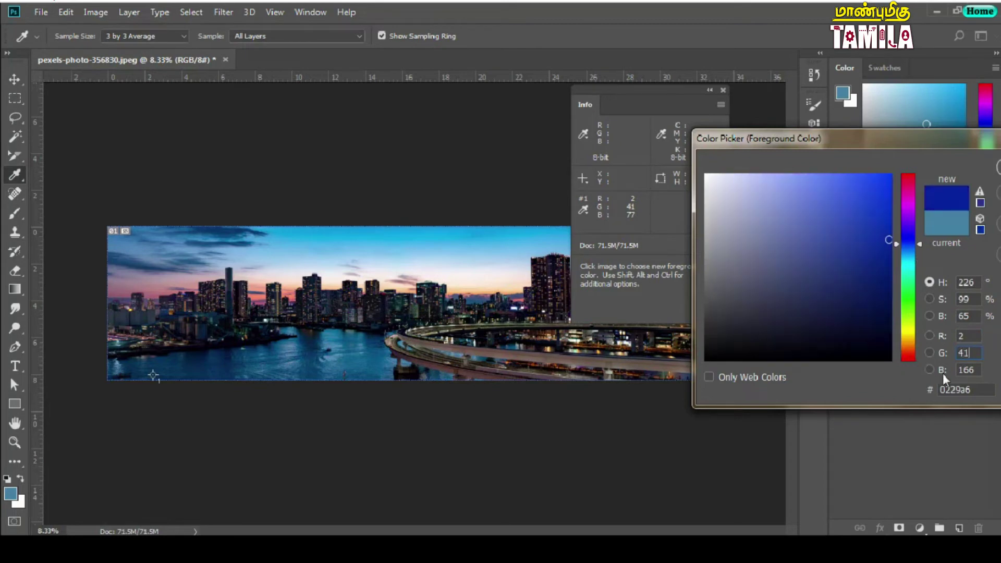
{"action": "key", "text": "Tab"}
{"action": "type", "text": "77"}
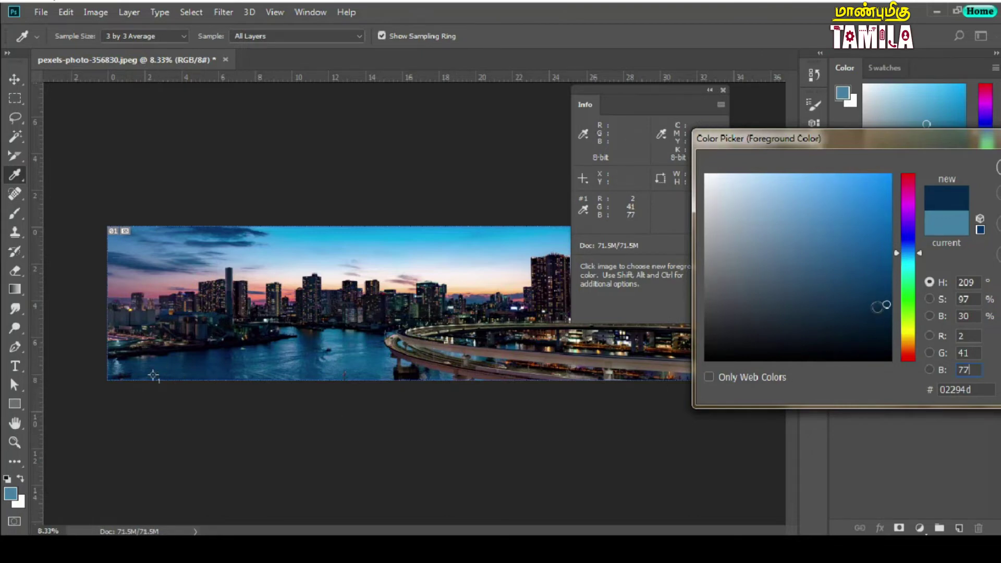
{"action": "left_click_drag", "start_coordinate": [839, 145], "coordinate": [647, 197]}
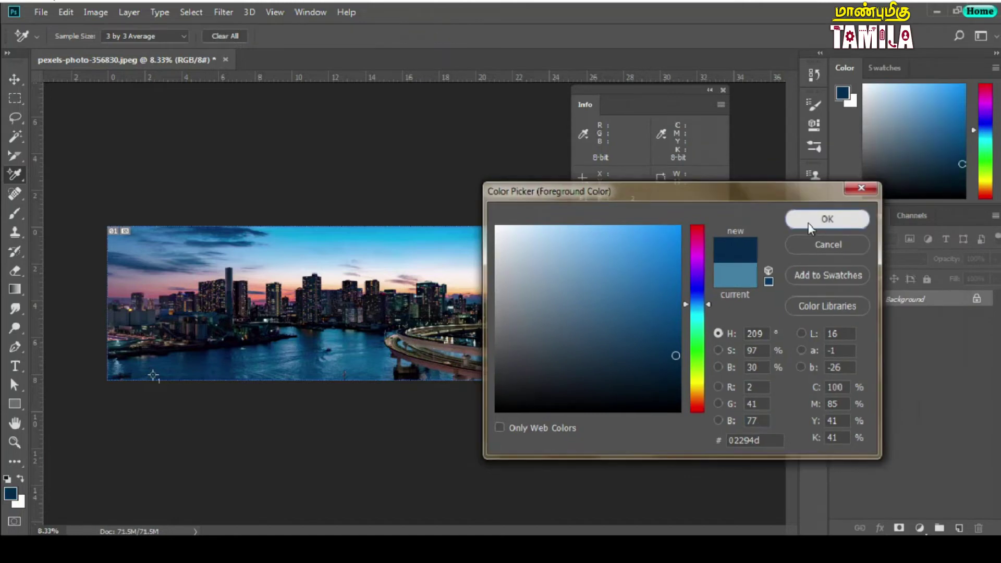
{"action": "left_click", "coordinate": [826, 225]}
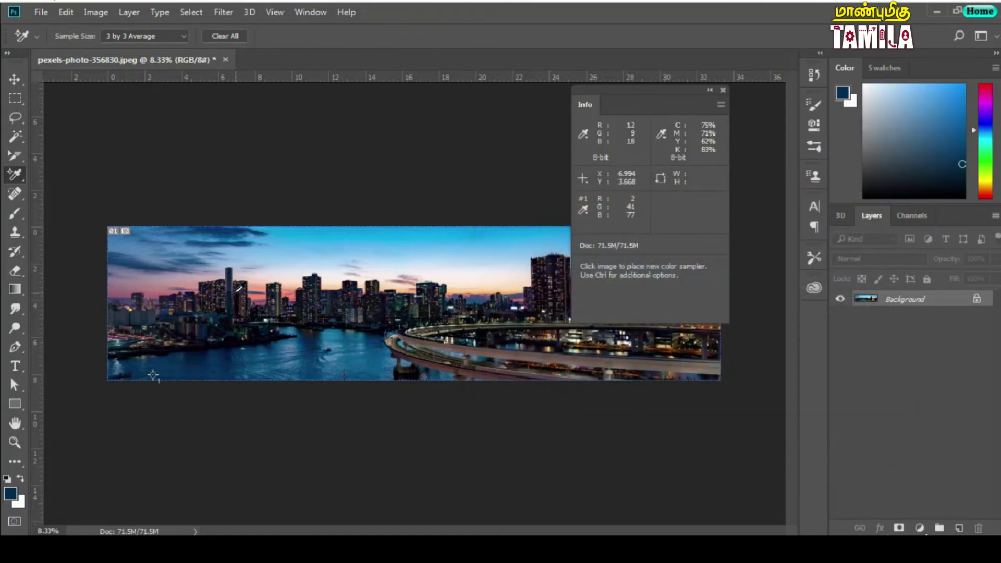
Add five more colour samplers across the buildings, tall tower and bridge
{"action": "left_click", "coordinate": [229, 288]}
{"action": "left_click", "coordinate": [363, 311]}
{"action": "left_click", "coordinate": [426, 312]}
{"action": "left_click", "coordinate": [550, 294]}
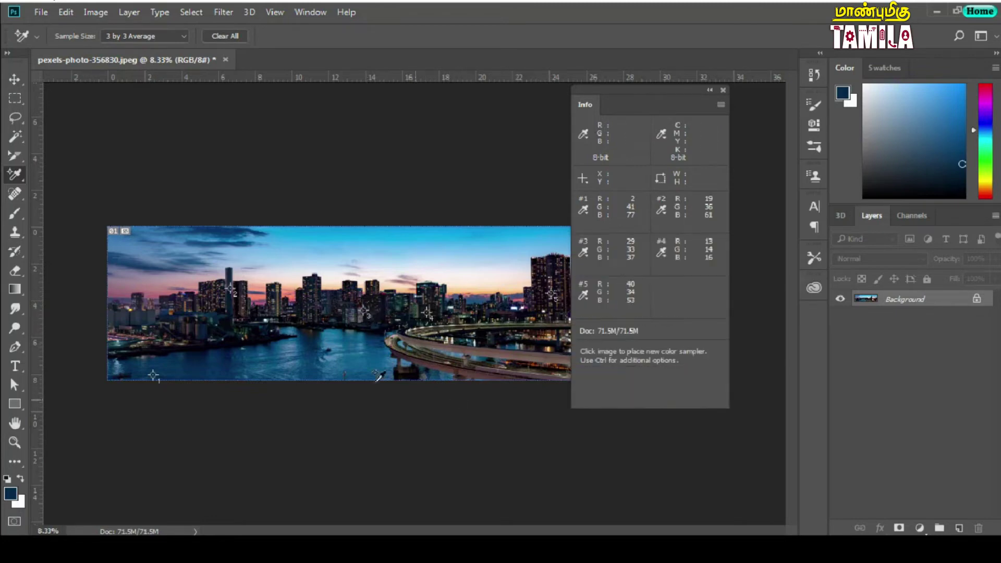
{"action": "left_click", "coordinate": [431, 354]}
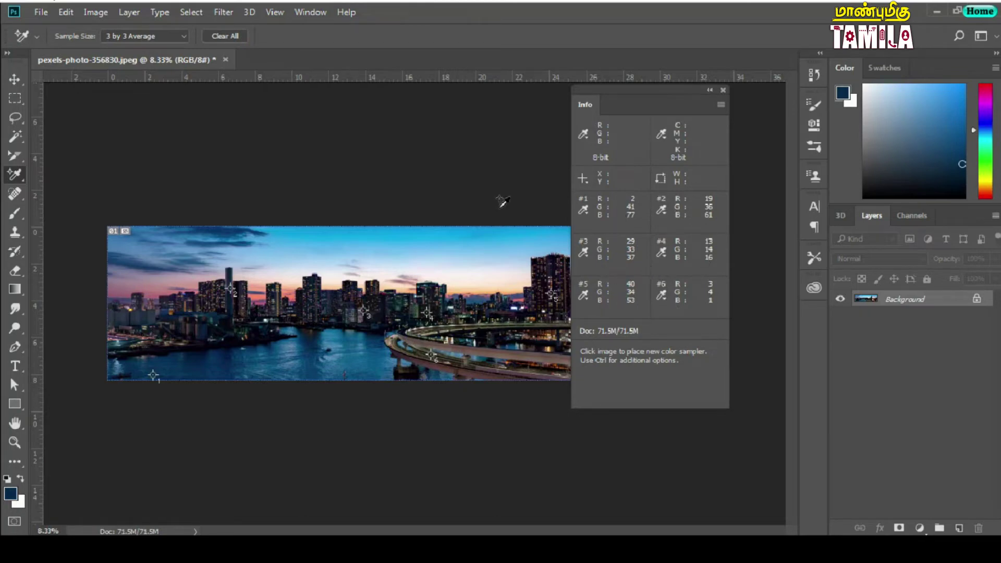
Select the Ruler Tool from the eyedropper tool group
{"action": "right_click", "coordinate": [19, 183]}
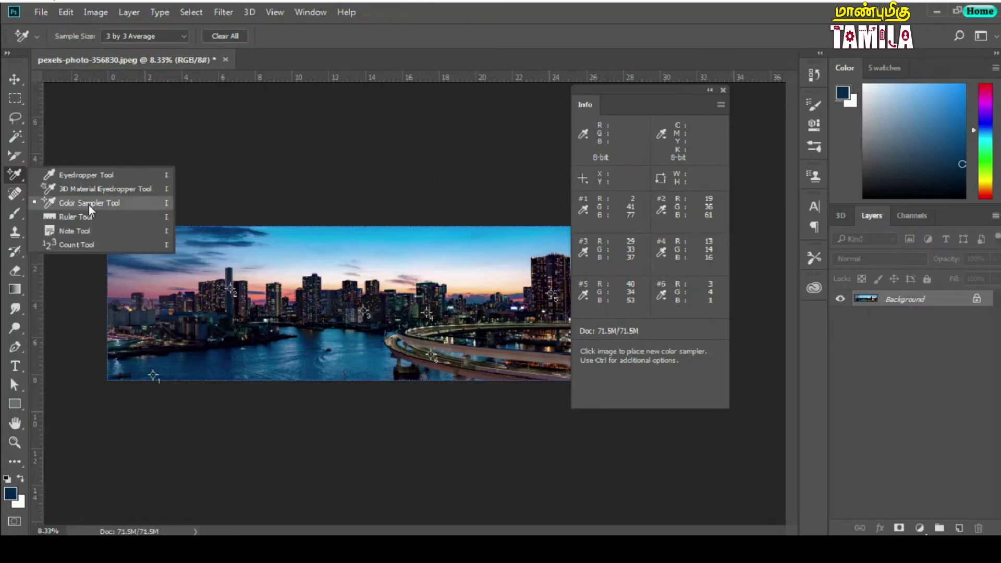
{"action": "left_click", "coordinate": [88, 204]}
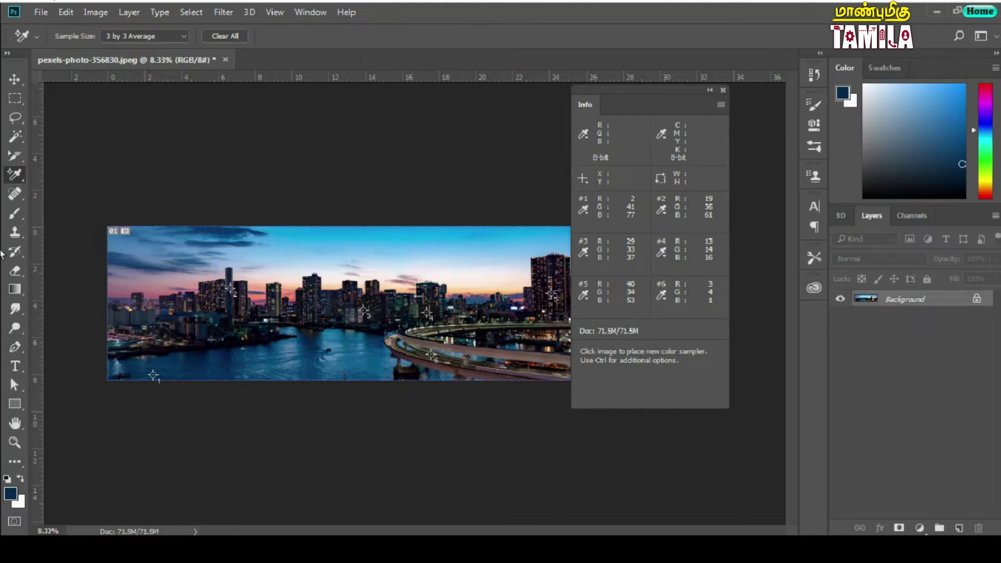
{"action": "right_click", "coordinate": [15, 177]}
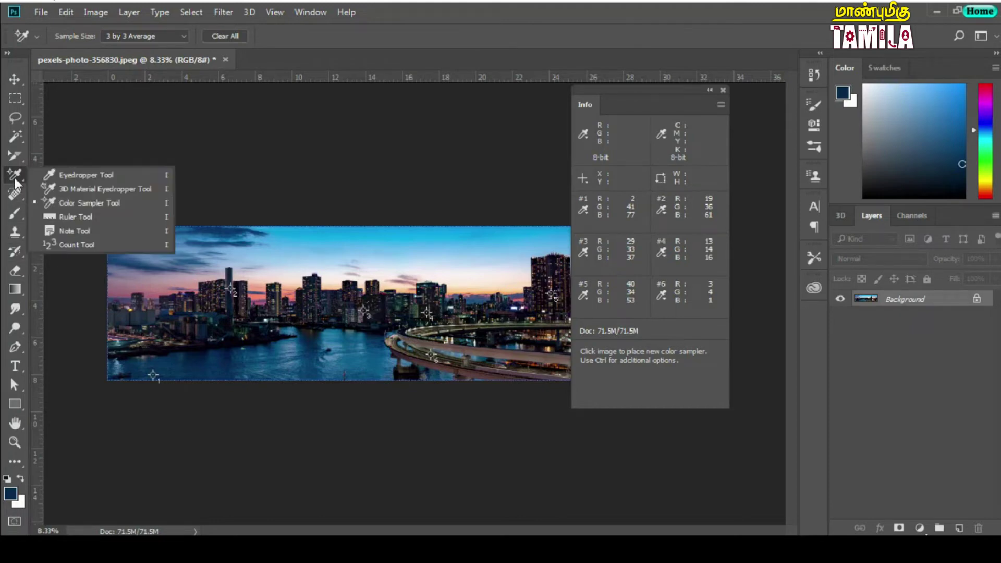
{"action": "left_click", "coordinate": [77, 217]}
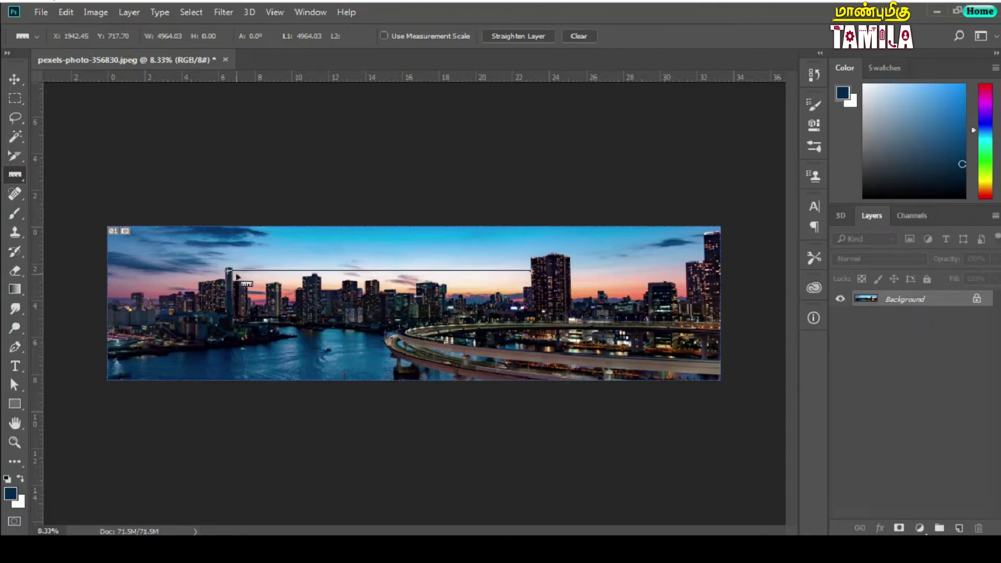
Measure the skyline between the two tallest buildings, reading about 0.1° in the Info panel
{"action": "left_click_drag", "start_coordinate": [229, 280], "coordinate": [531, 283]}
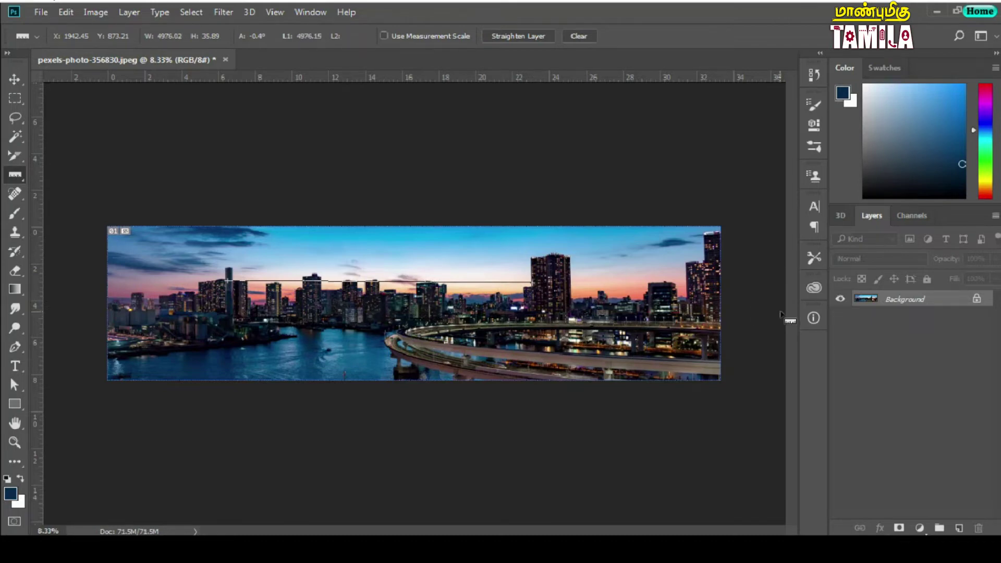
{"action": "left_click", "coordinate": [813, 317]}
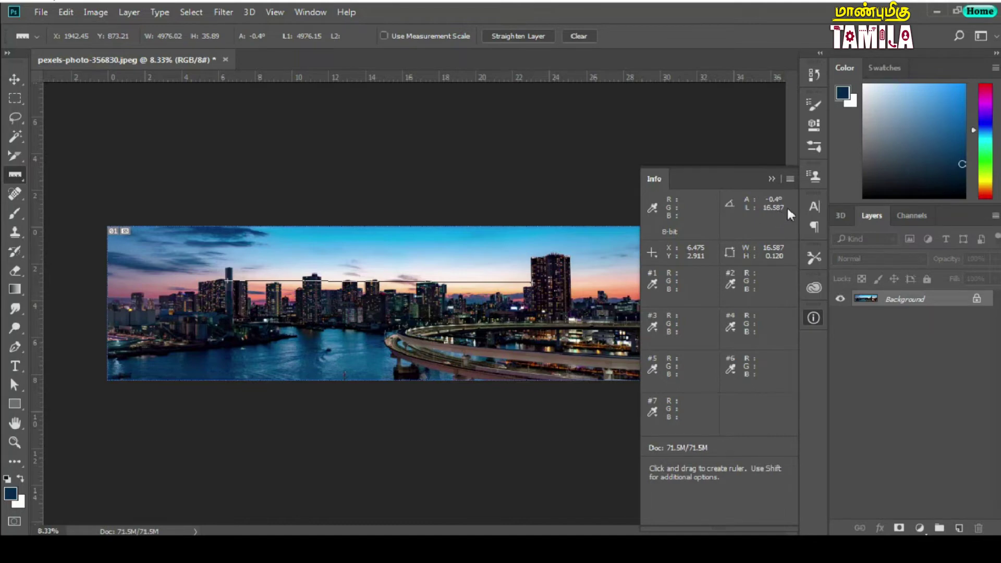
{"action": "left_click_drag", "start_coordinate": [140, 244], "coordinate": [581, 243]}
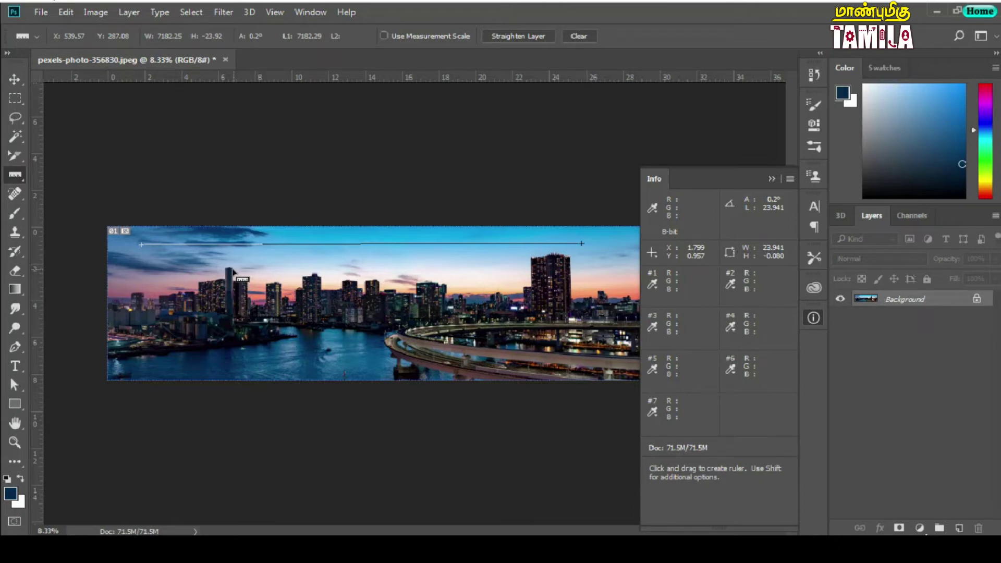
{"action": "left_click_drag", "start_coordinate": [233, 269], "coordinate": [531, 268]}
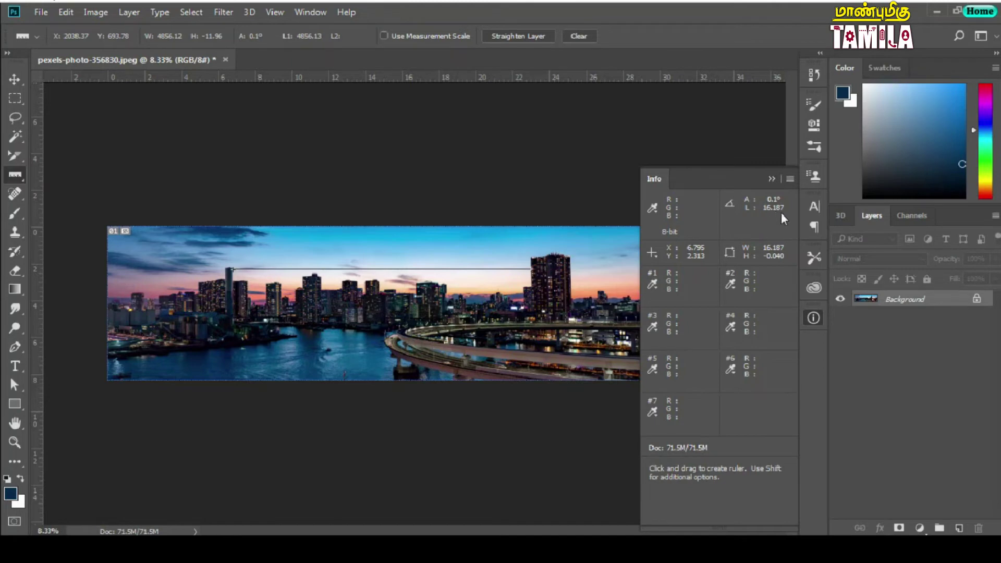
{"action": "left_click", "coordinate": [772, 179]}
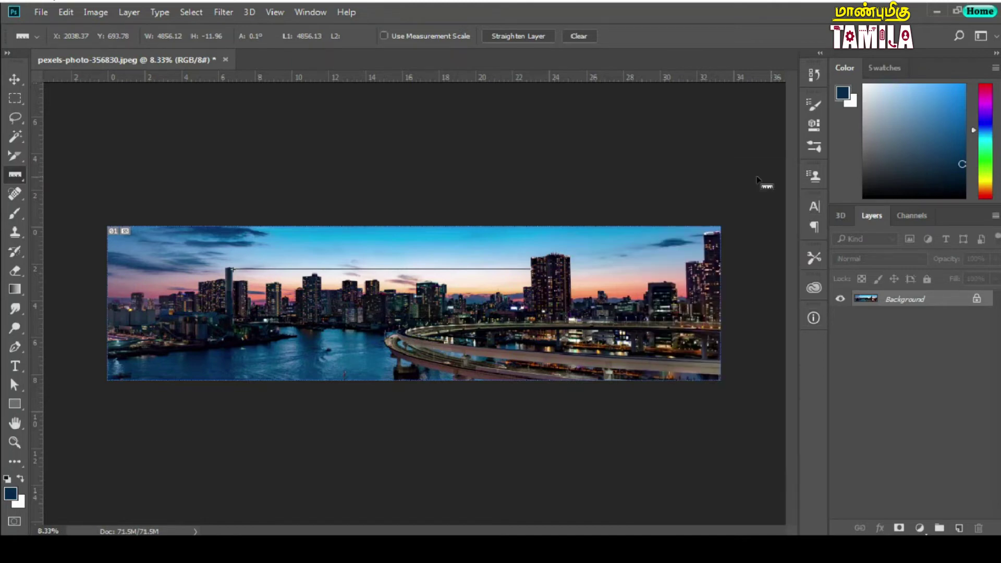
{"action": "right_click", "coordinate": [19, 178]}
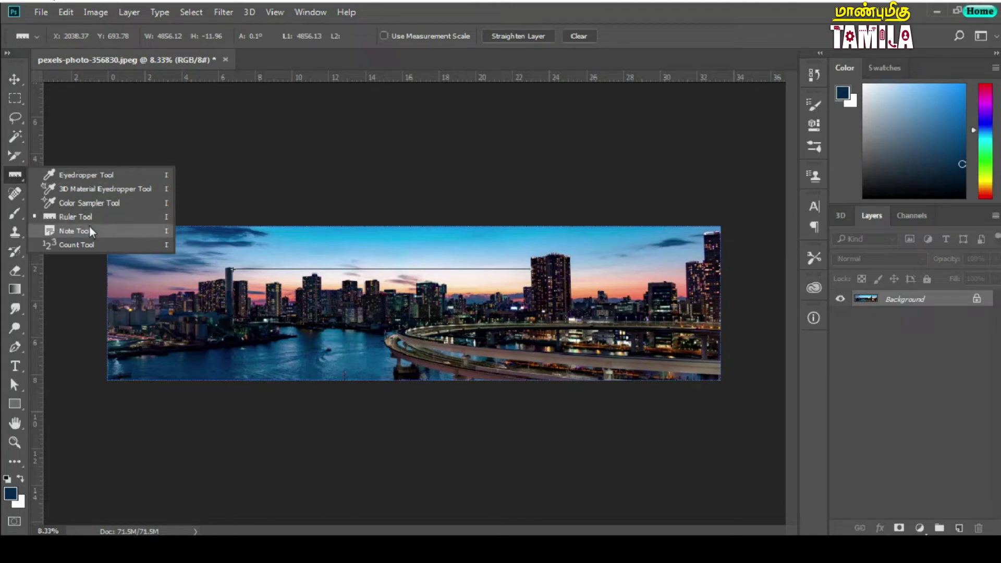
Pin a note reading 'Color' in the sky beside the right-hand towers
{"action": "left_click", "coordinate": [95, 231]}
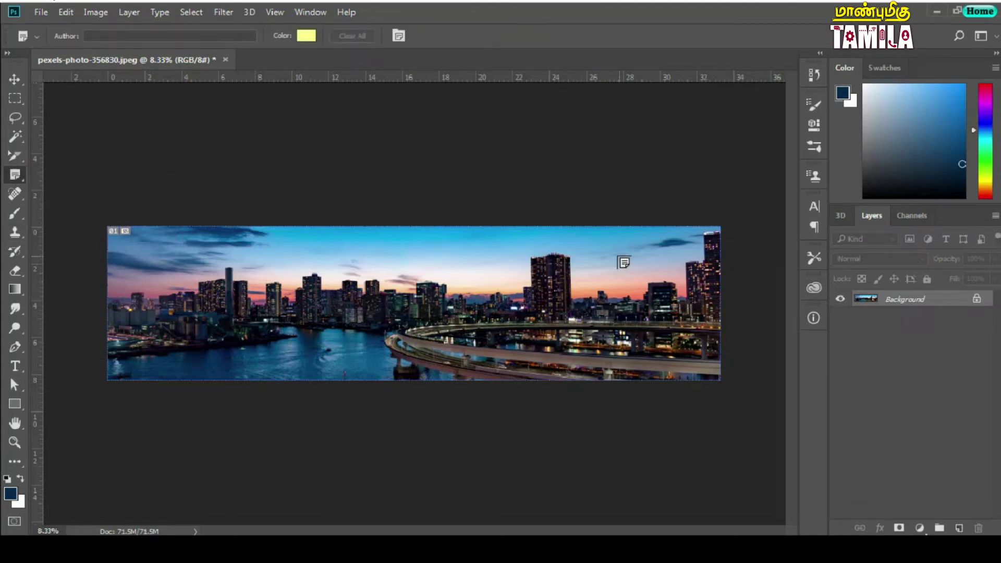
{"action": "left_click", "coordinate": [621, 264]}
{"action": "type", "text": "Color"}
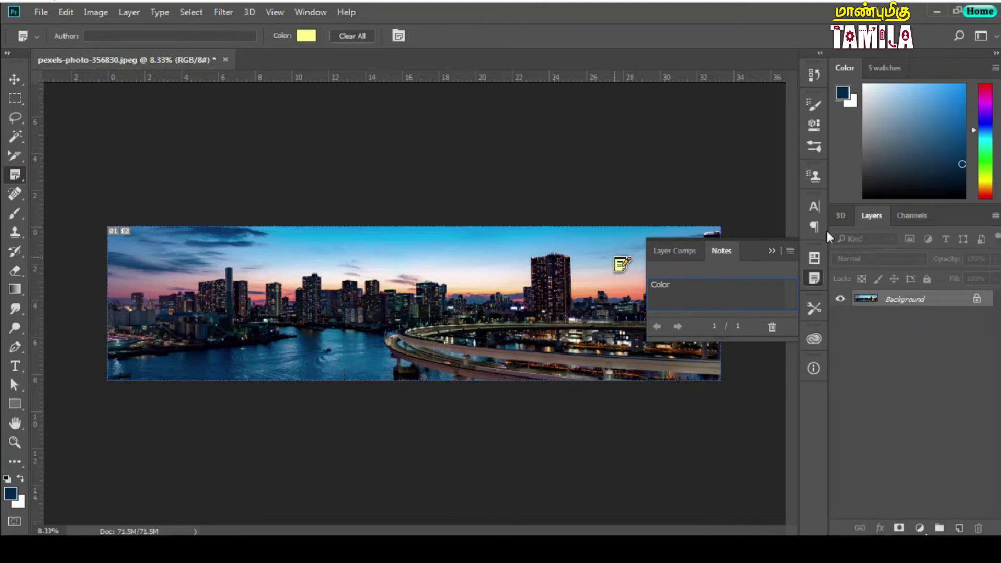
{"action": "left_click", "coordinate": [770, 250]}
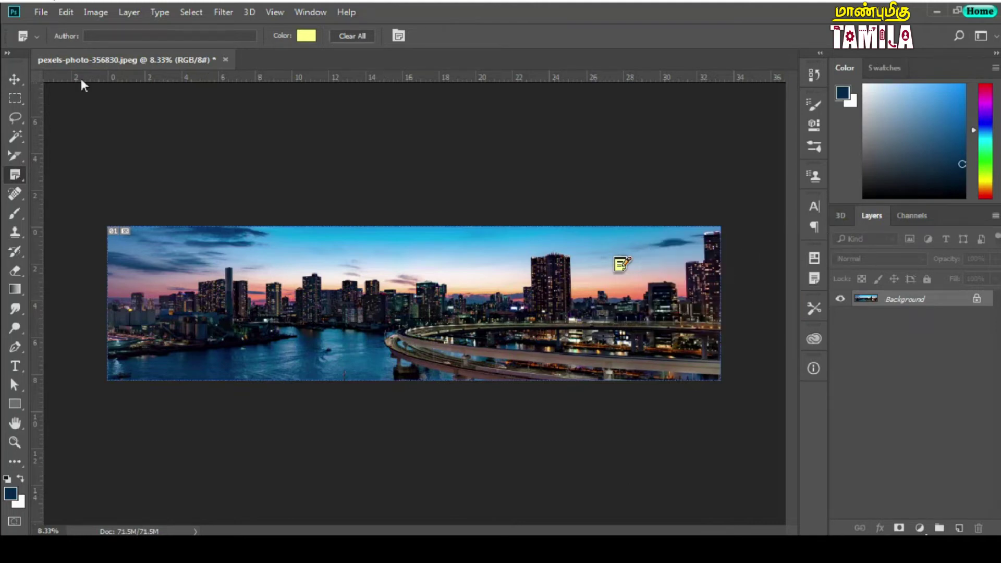
{"action": "left_click", "coordinate": [10, 81]}
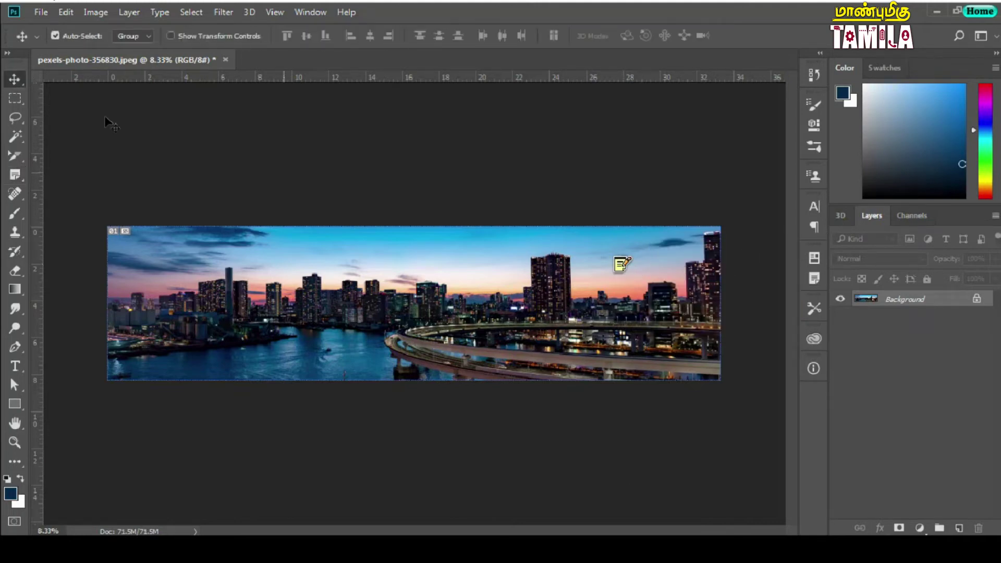
{"action": "double_click", "coordinate": [621, 266]}
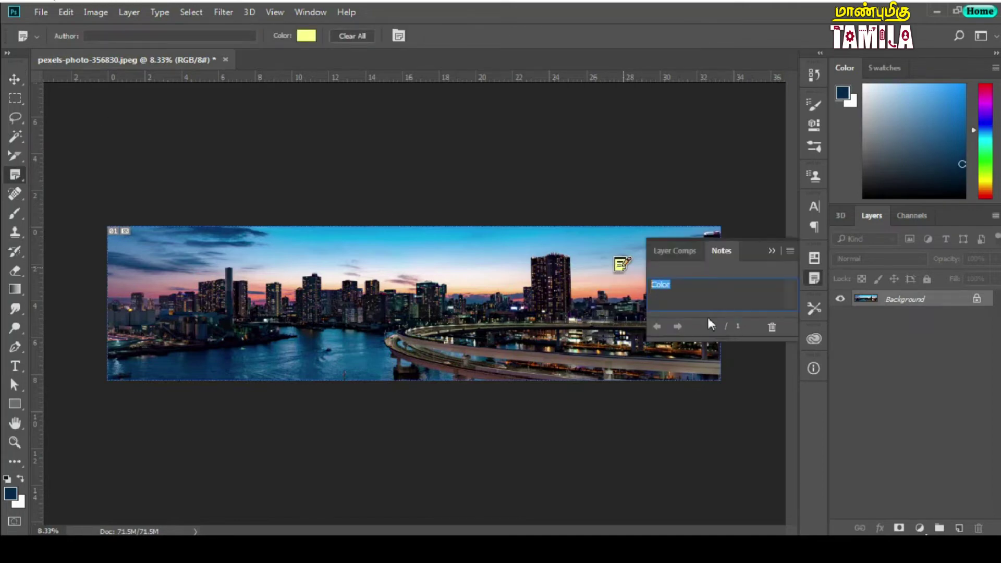
{"action": "left_click", "coordinate": [771, 251]}
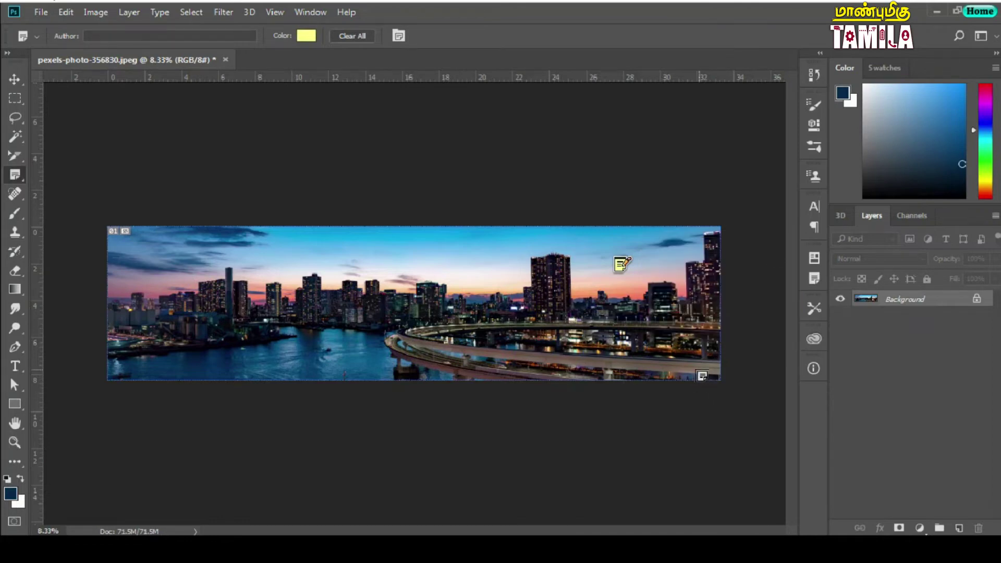
{"action": "right_click", "coordinate": [18, 180]}
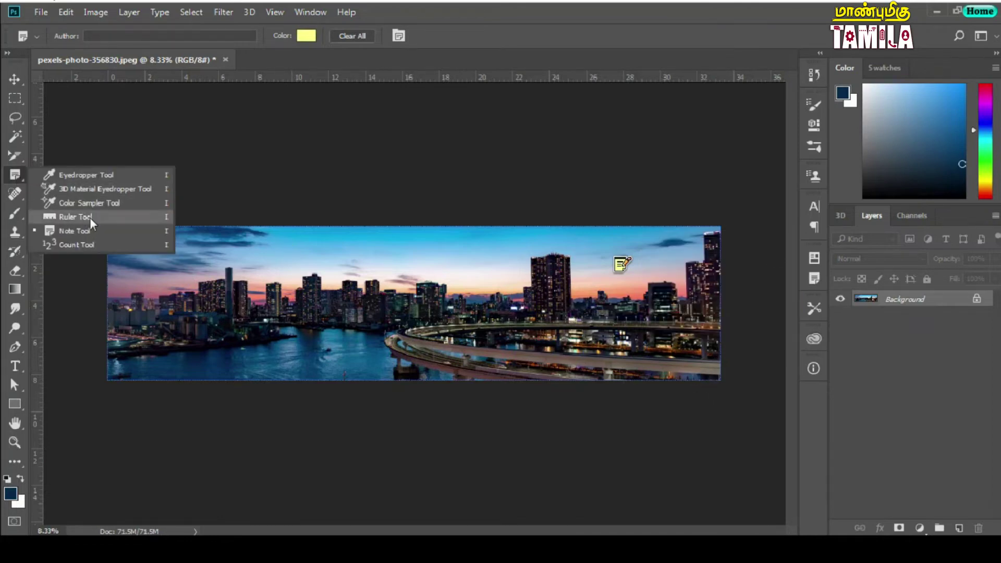
{"action": "left_click", "coordinate": [103, 243]}
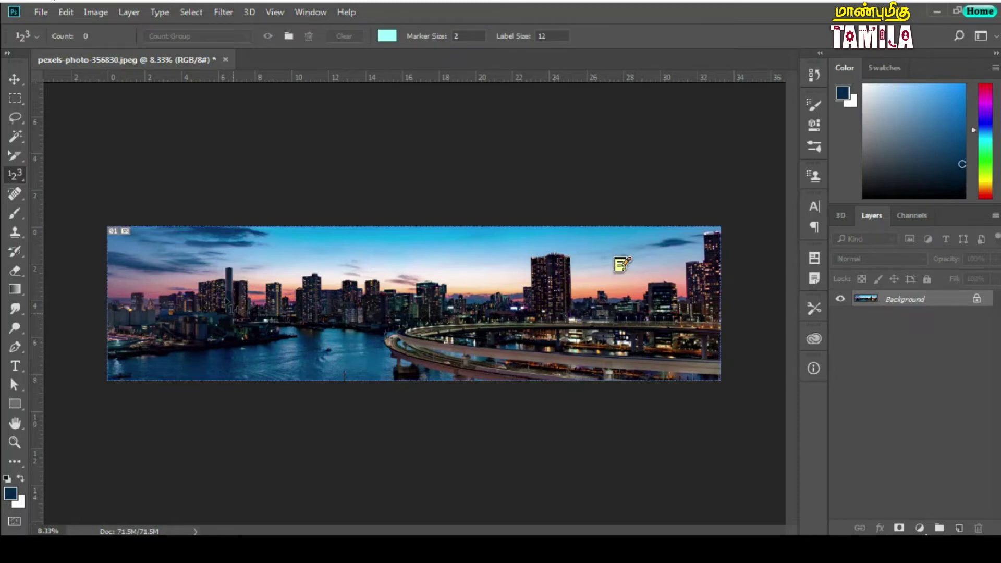
Place numbered count markers on the skyline buildings with the Count Tool
{"action": "left_click", "coordinate": [141, 303]}
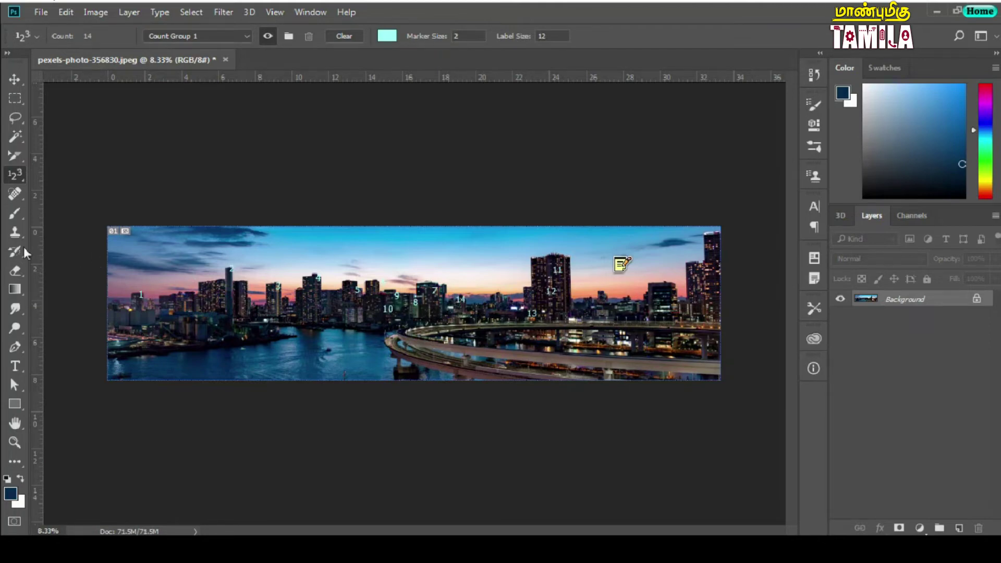
{"action": "right_click", "coordinate": [16, 177]}
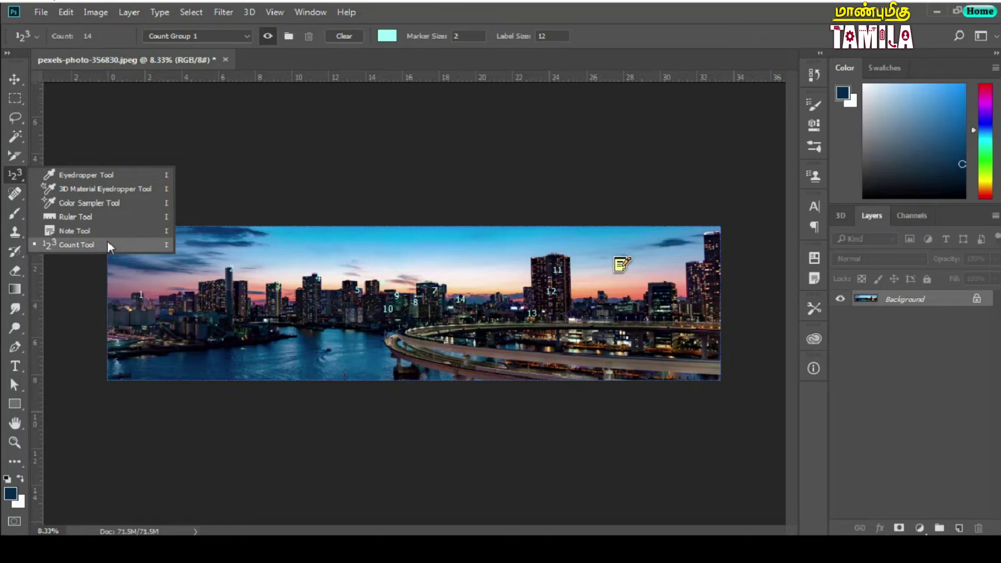
{"action": "left_click", "coordinate": [15, 193]}
Select the Spot Healing Brush and close the skyline photo without saving
{"action": "right_click", "coordinate": [15, 194]}
{"action": "left_click", "coordinate": [94, 195]}
{"action": "right_click", "coordinate": [15, 194]}
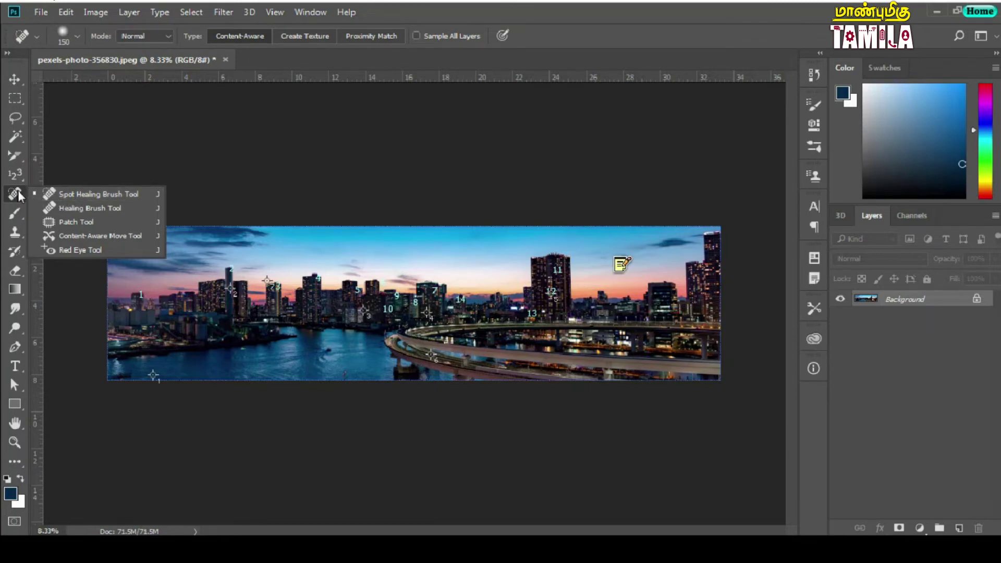
{"action": "left_click", "coordinate": [73, 194]}
{"action": "left_click", "coordinate": [14, 139]}
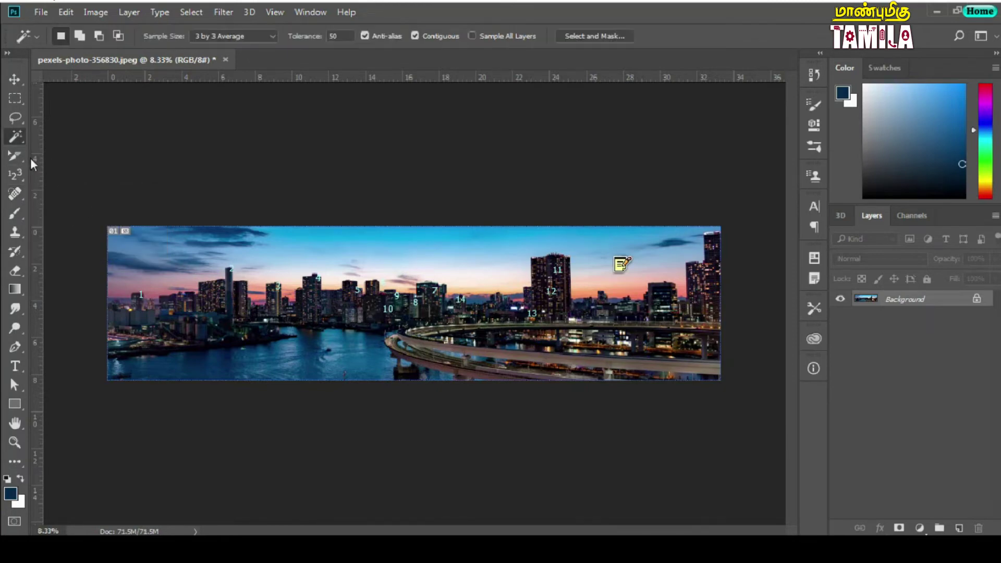
{"action": "key", "text": "j"}
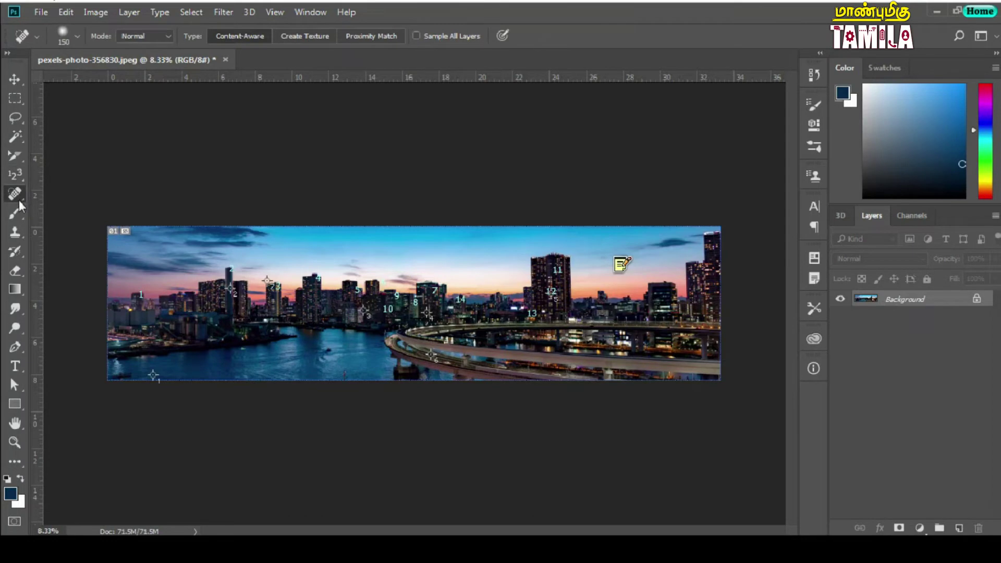
{"action": "left_click", "coordinate": [226, 59]}
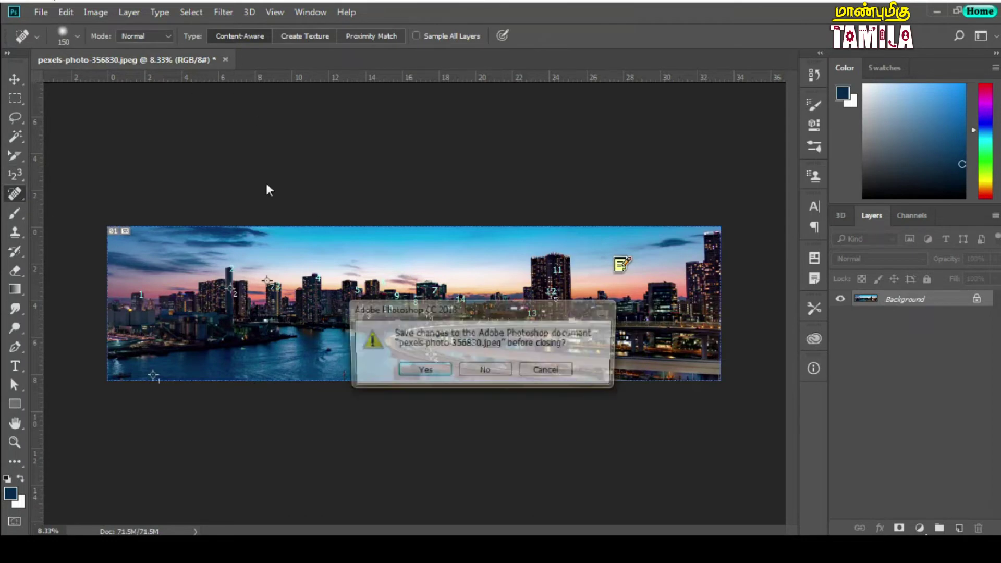
{"action": "left_click", "coordinate": [475, 369]}
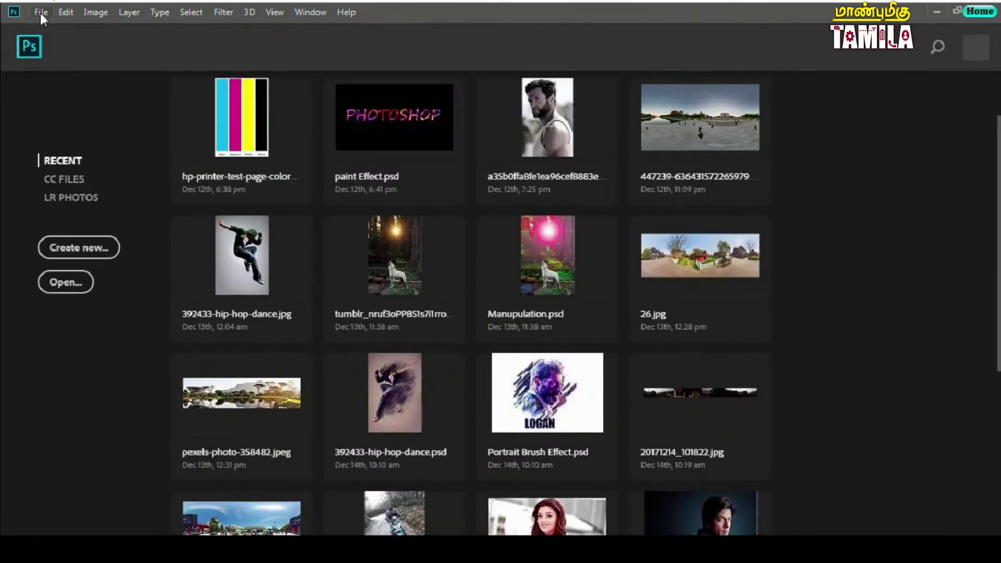
Browse the Project File folder and preview the acne face photo in Windows Photo Viewer
{"action": "left_click", "coordinate": [41, 14]}
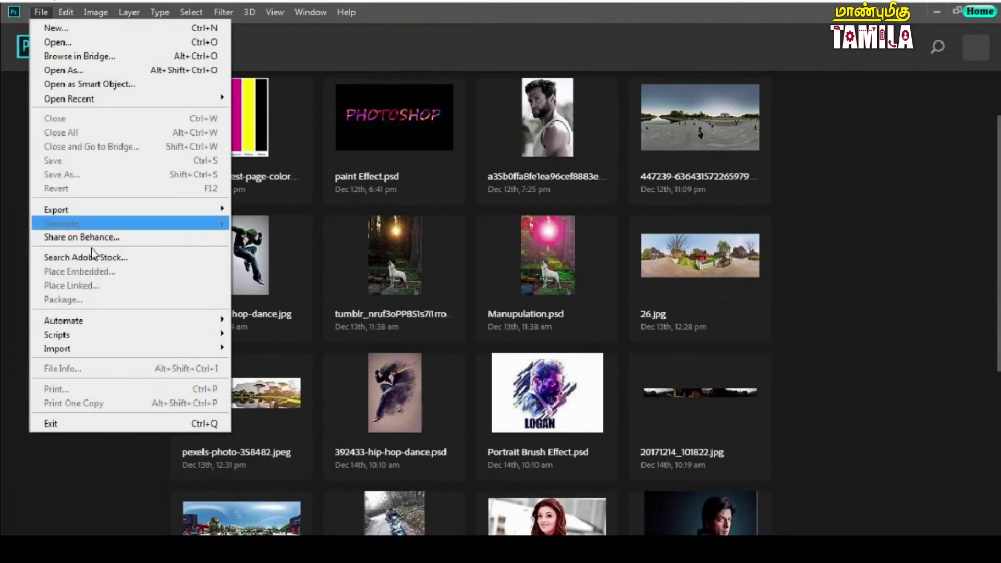
{"action": "left_click", "coordinate": [73, 42]}
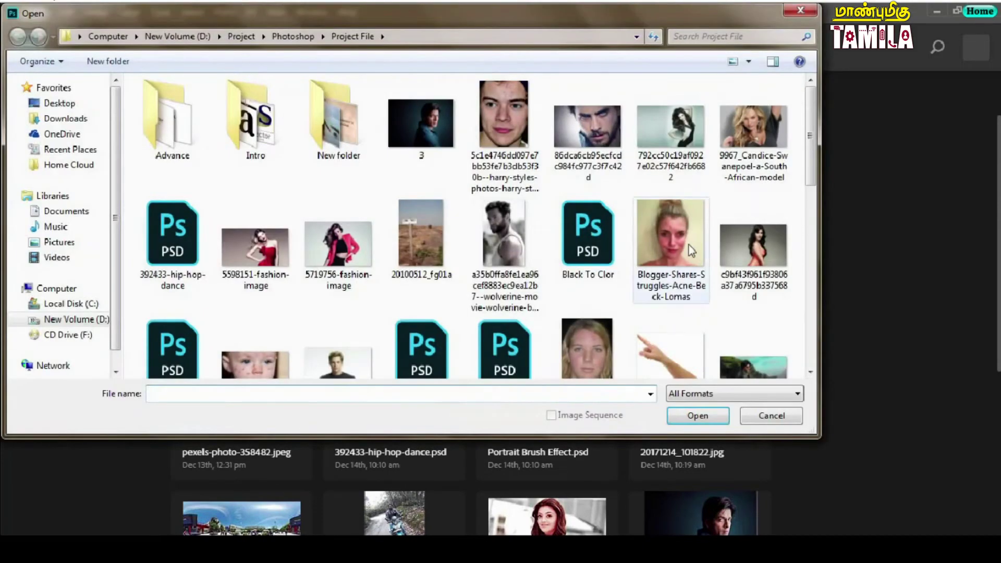
{"action": "mouse_move", "coordinate": [810, 167]}
{"action": "left_mouse_down"}
{"action": "mouse_move", "coordinate": [817, 337]}
{"action": "mouse_move", "coordinate": [818, 304]}
{"action": "left_mouse_up"}
{"action": "left_click", "coordinate": [436, 208]}
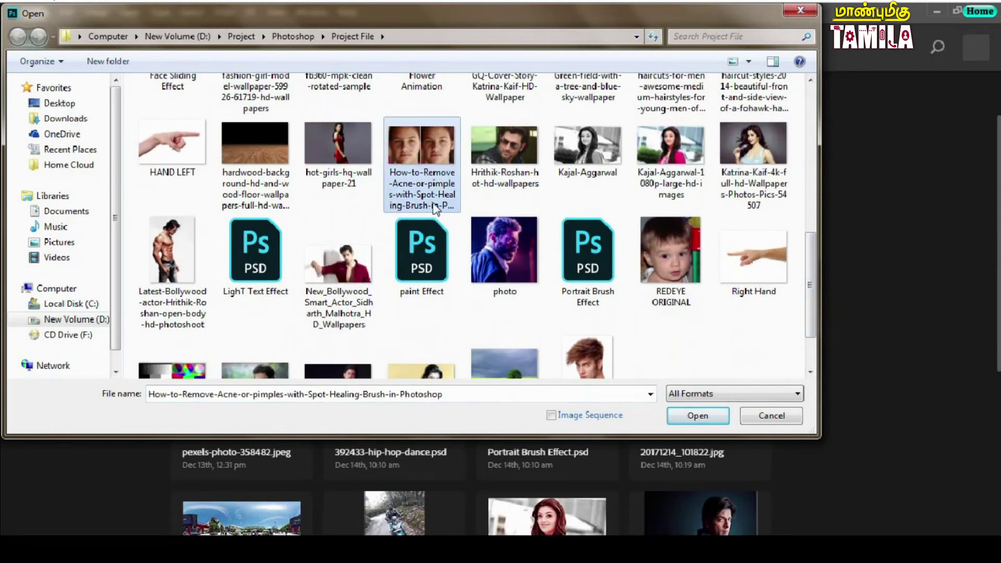
{"action": "scroll", "coordinate": [749, 272], "scroll_direction": "up", "scroll_amount": 5}
{"action": "left_click", "coordinate": [701, 136]}
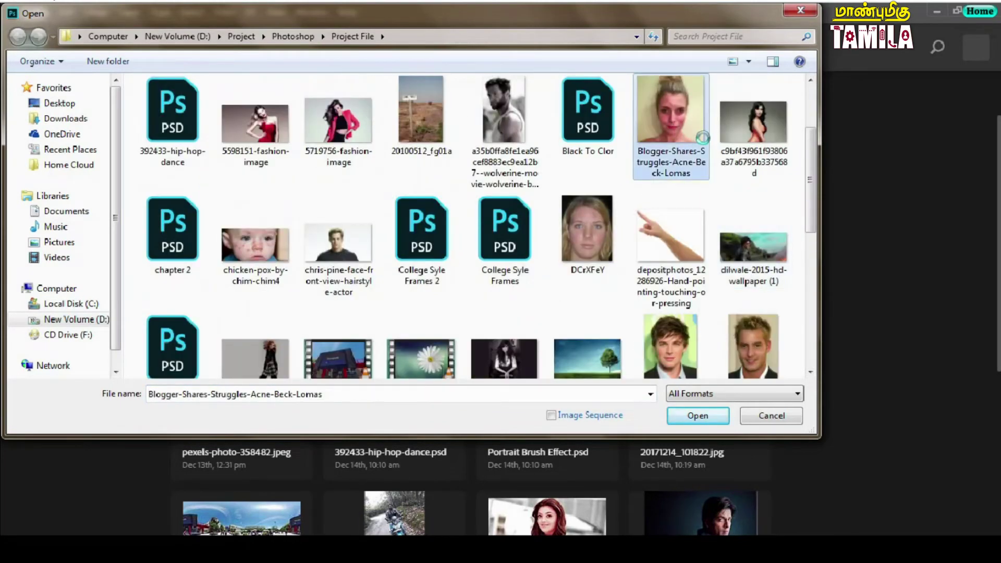
{"action": "right_click", "coordinate": [701, 136]}
{"action": "left_click", "coordinate": [687, 147]}
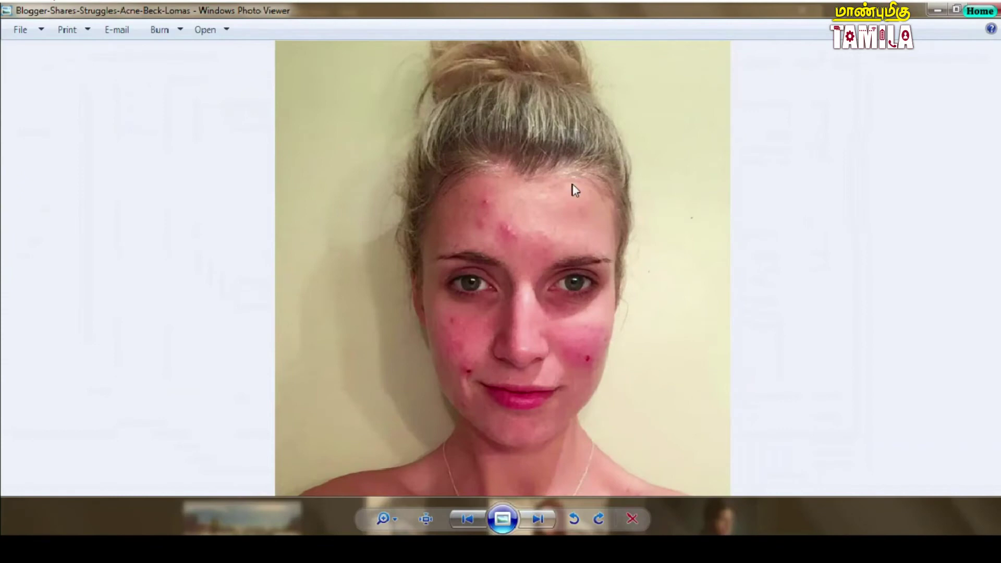
Preview chicken-pox-by-chim-chim4 in Windows Photo Viewer, then close the preview and open the file
{"action": "scroll", "coordinate": [534, 270], "scroll_direction": "up", "scroll_amount": 2}
{"action": "scroll", "coordinate": [530, 270], "scroll_direction": "up", "scroll_amount": 1}
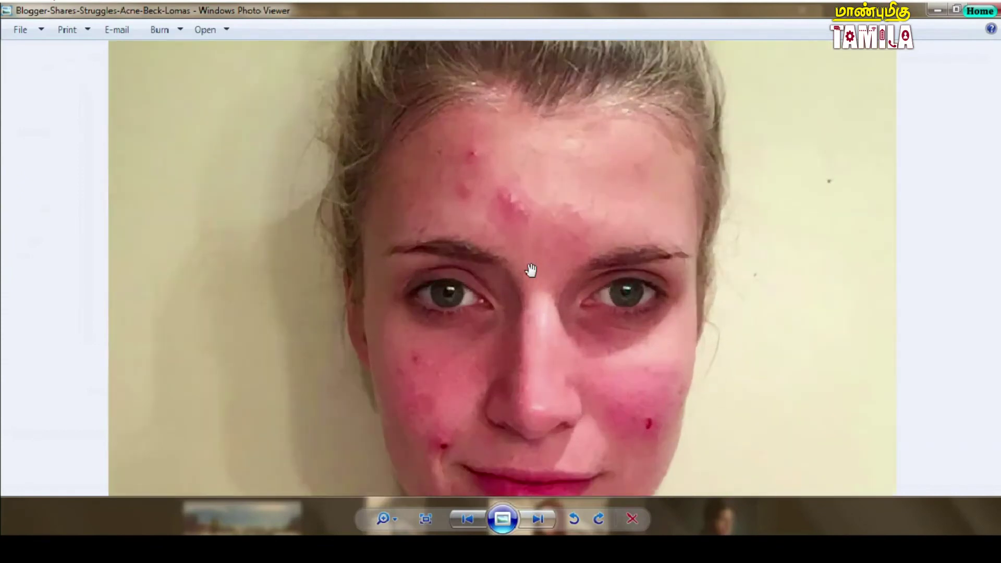
{"action": "scroll", "coordinate": [531, 270], "scroll_direction": "down", "scroll_amount": 2}
{"action": "scroll", "coordinate": [531, 270], "scroll_direction": "down", "scroll_amount": 1}
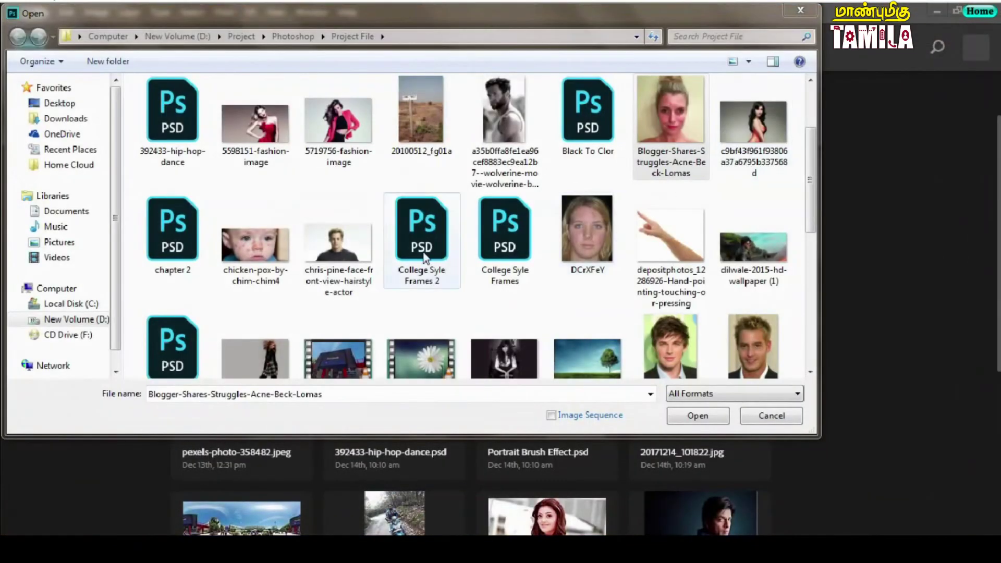
{"action": "left_click", "coordinate": [269, 249]}
{"action": "scroll", "coordinate": [269, 249], "scroll_direction": "down", "scroll_amount": 1}
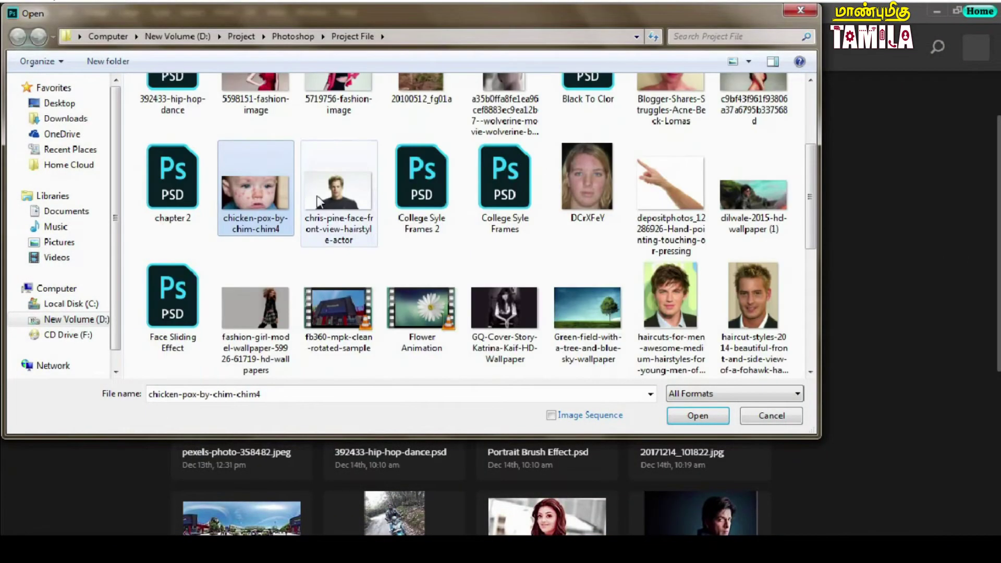
{"action": "scroll", "coordinate": [281, 203], "scroll_direction": "up", "scroll_amount": 1}
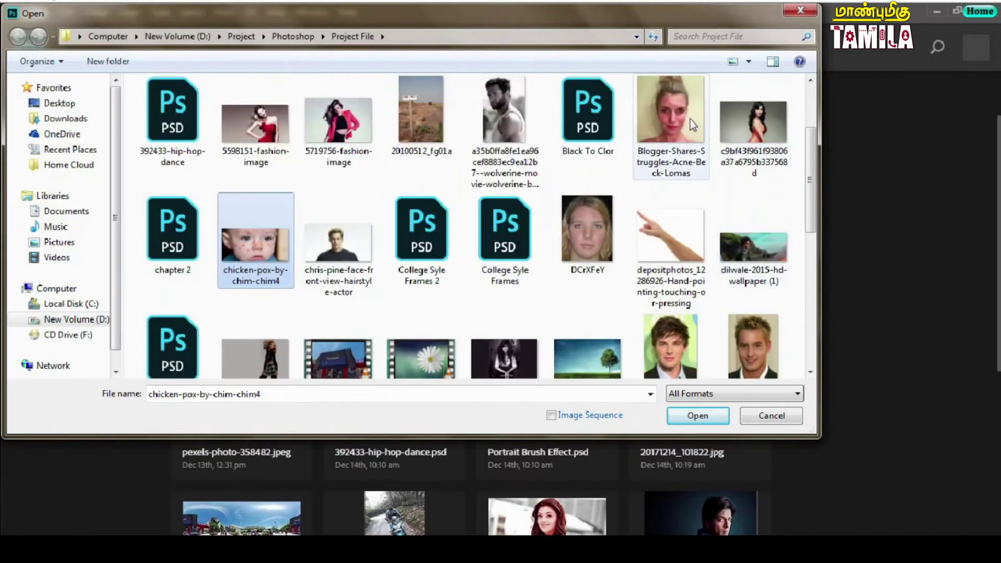
{"action": "right_click", "coordinate": [254, 246]}
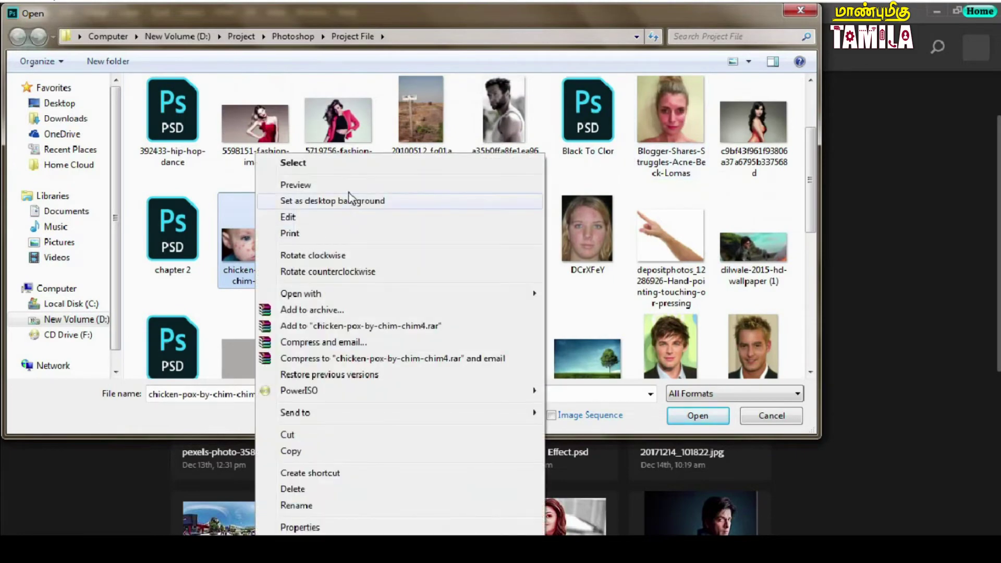
{"action": "left_click", "coordinate": [320, 185]}
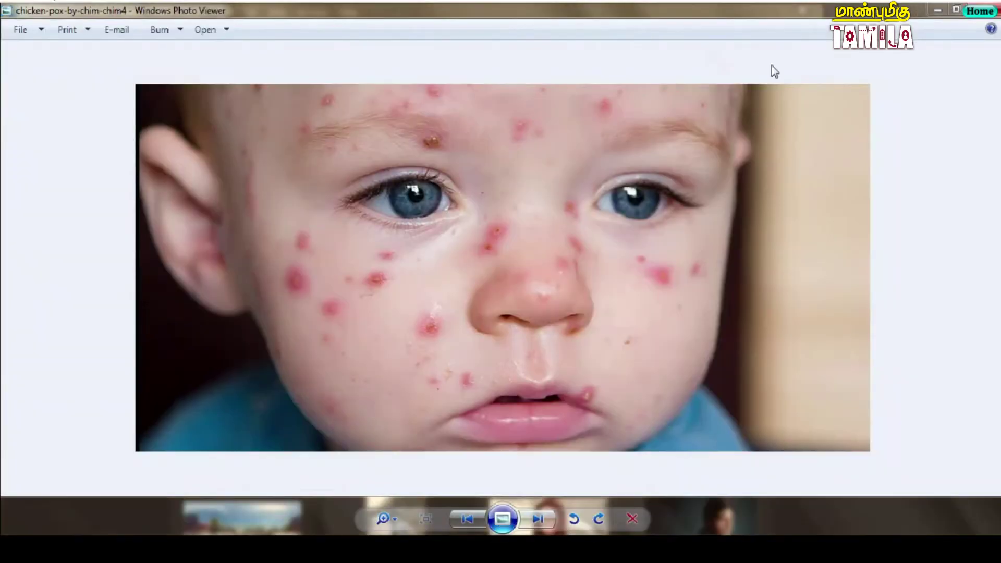
{"action": "left_click", "coordinate": [993, 12]}
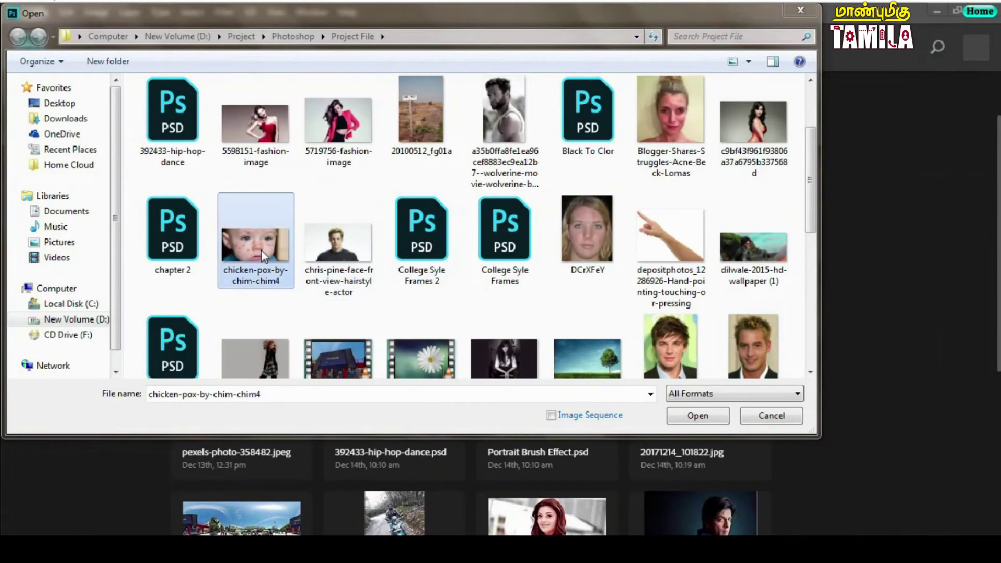
{"action": "left_click", "coordinate": [697, 415]}
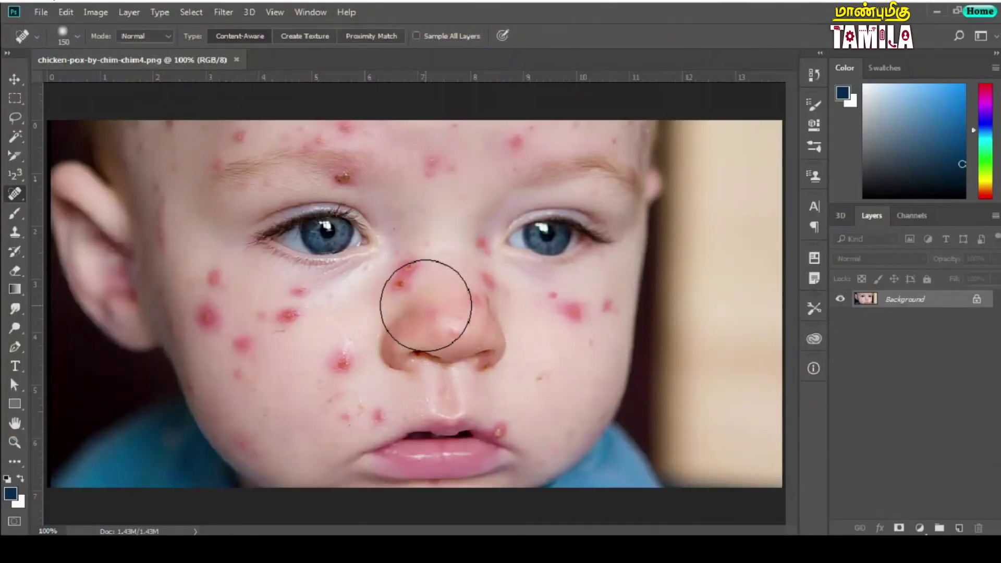
Select the Spot Healing Brush and shrink it to roughly the size of a spot
{"action": "key", "text": "ctrl+minus"}
{"action": "key", "text": "ctrl+plus"}
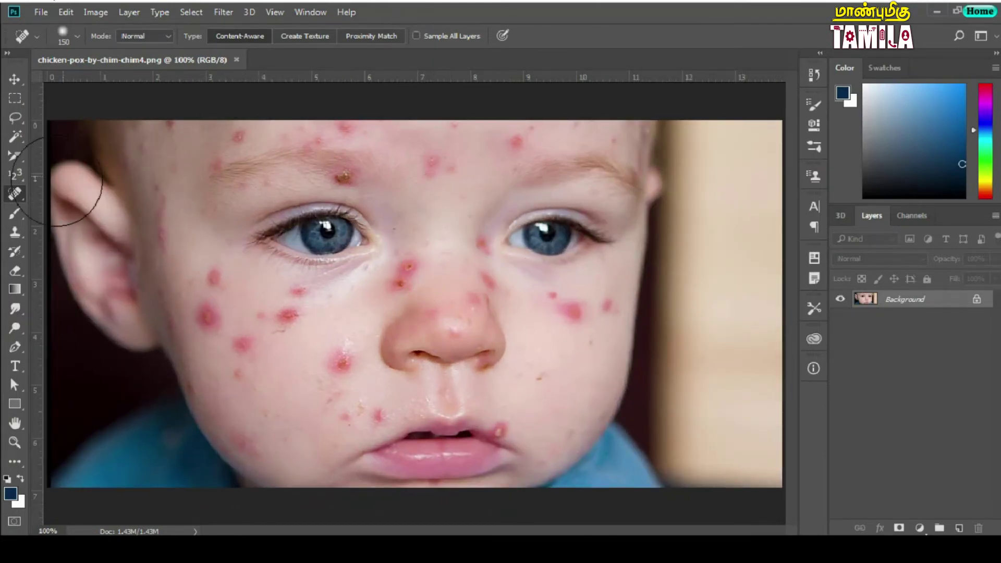
{"action": "right_click", "coordinate": [21, 190]}
{"action": "left_click", "coordinate": [83, 192]}
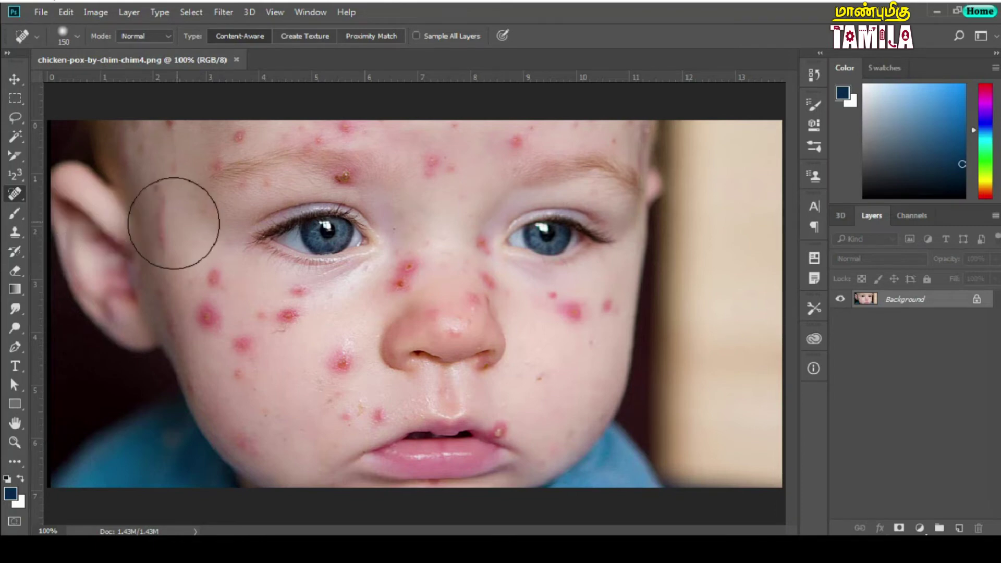
{"action": "right_click", "coordinate": [17, 196]}
{"action": "left_click", "coordinate": [78, 195]}
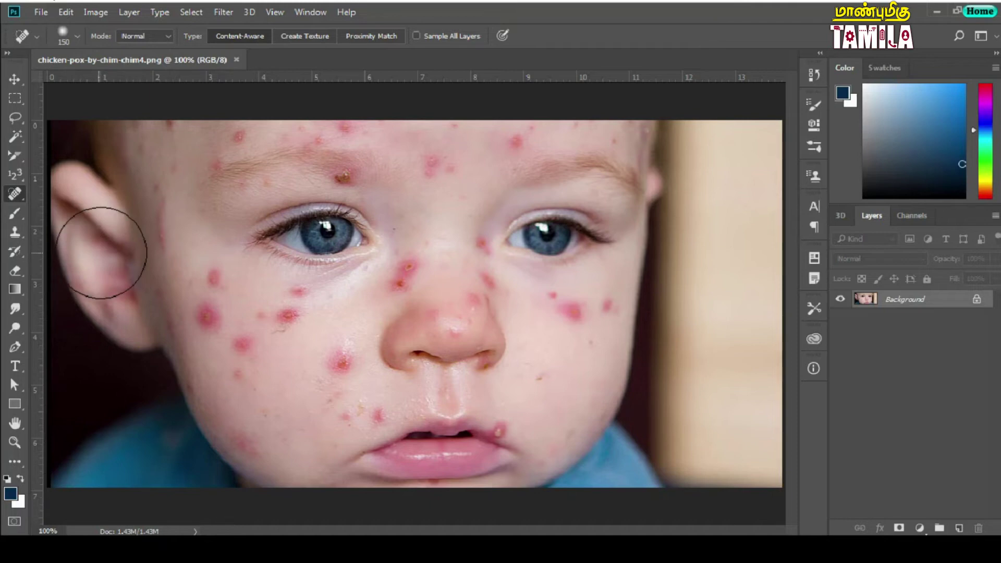
{"action": "key", "text": "bracketleft"}
{"action": "key", "text": "bracketleft"}
{"action": "key", "text": "bracketleft"}
{"action": "key", "text": "bracketright"}
{"action": "key", "text": "bracketright"}
{"action": "key", "text": "bracketleft"}
{"action": "key", "text": "bracketleft"}
{"action": "key", "text": "bracketleft"}
{"action": "key", "text": "bracketleft"}
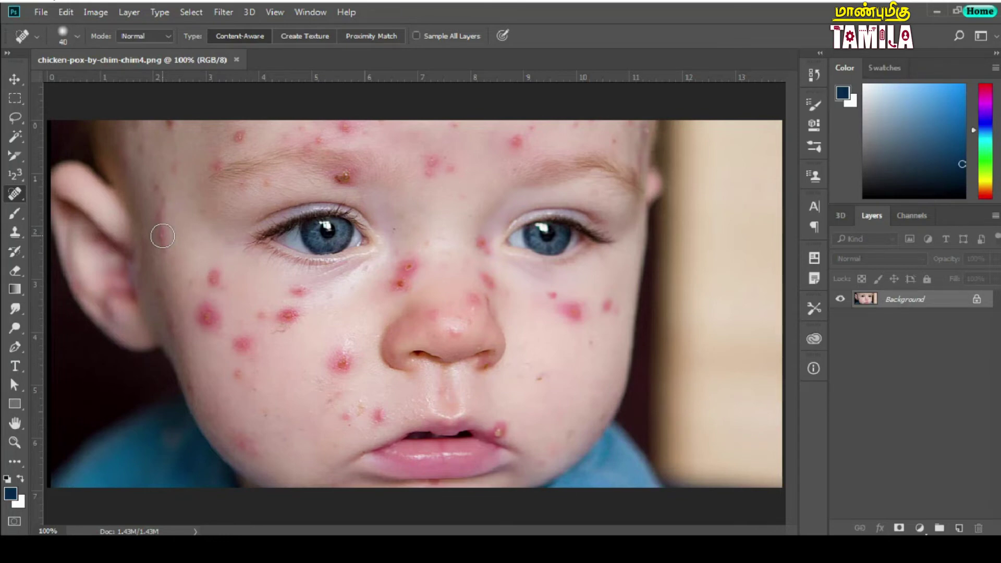
Heal the red pox spots on the baby's left cheek, enlarging the brush slightly
{"action": "left_click", "coordinate": [162, 236]}
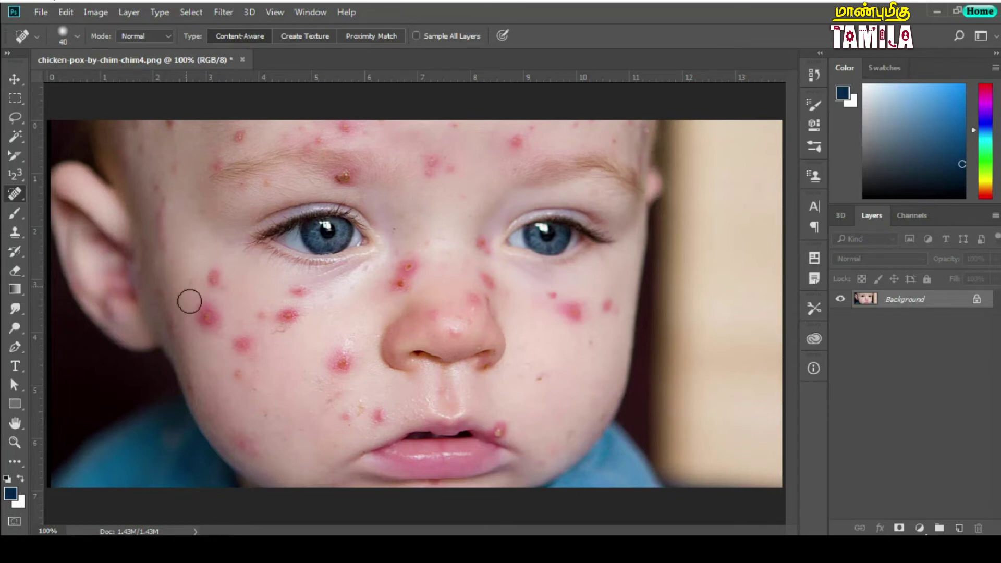
{"action": "left_click", "coordinate": [213, 281]}
{"action": "left_click", "coordinate": [213, 277]}
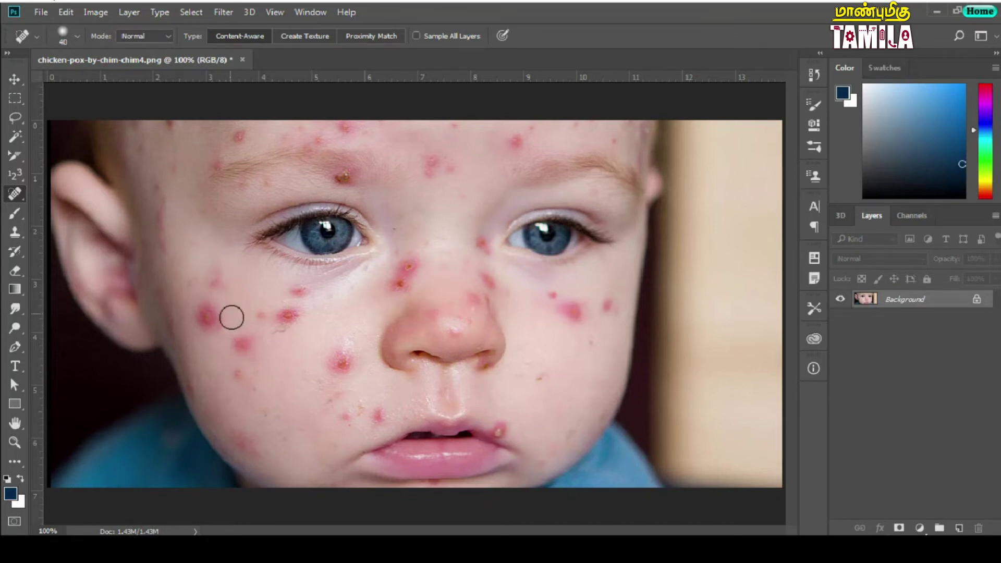
{"action": "left_click_drag", "start_coordinate": [214, 283], "coordinate": [209, 298]}
{"action": "left_click", "coordinate": [206, 317]}
{"action": "left_click", "coordinate": [207, 315]}
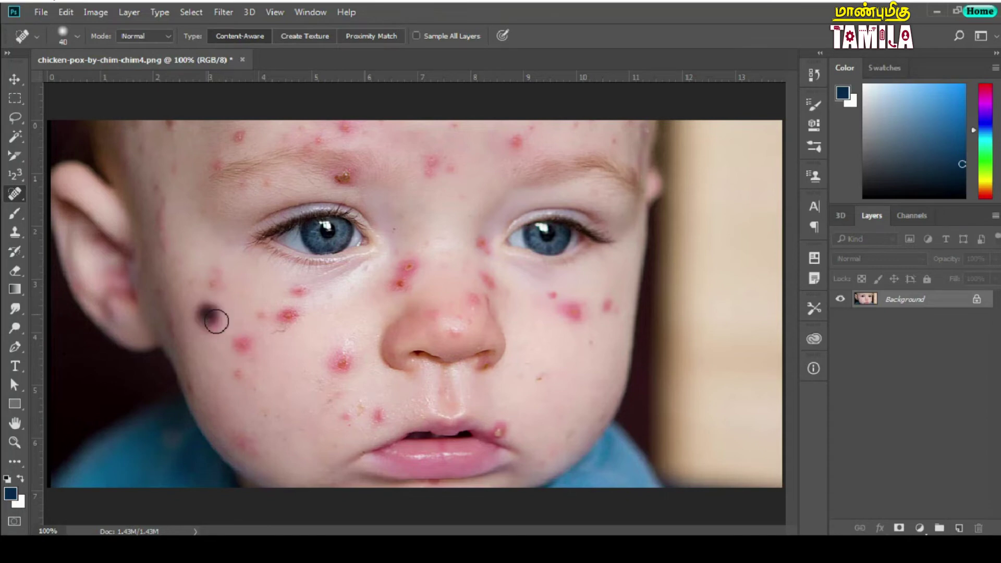
{"action": "key", "text": "bracketright"}
{"action": "key", "text": "bracketright"}
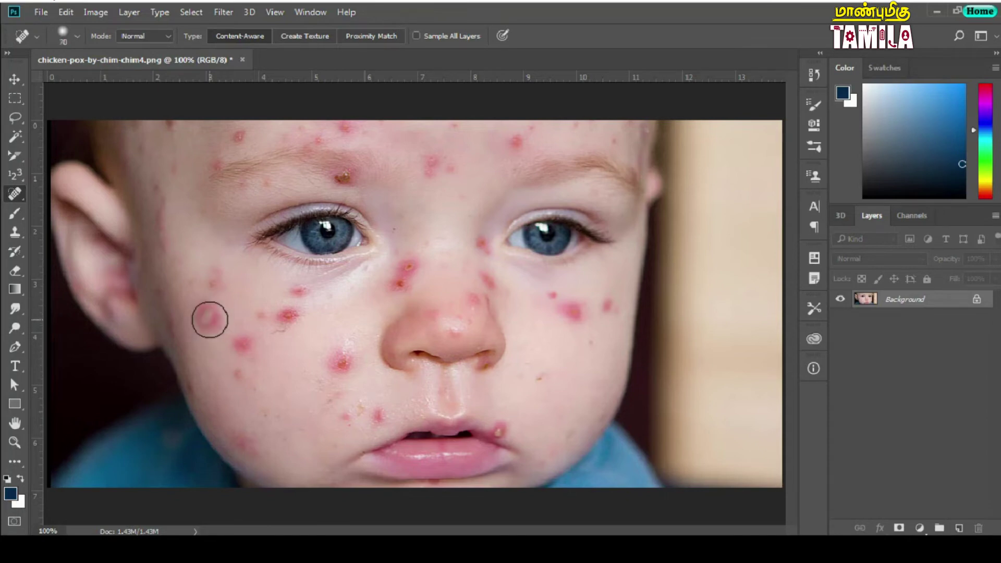
{"action": "left_click", "coordinate": [205, 317]}
{"action": "left_click", "coordinate": [288, 316]}
Heal more left-cheek spots with the brush enlarged to 100
{"action": "left_click", "coordinate": [305, 294]}
{"action": "left_click", "coordinate": [297, 316]}
{"action": "key", "text": "bracketright"}
{"action": "key", "text": "bracketright"}
{"action": "key", "text": "bracketright"}
{"action": "left_click", "coordinate": [245, 339]}
{"action": "left_click", "coordinate": [341, 357]}
{"action": "left_click", "coordinate": [340, 354]}
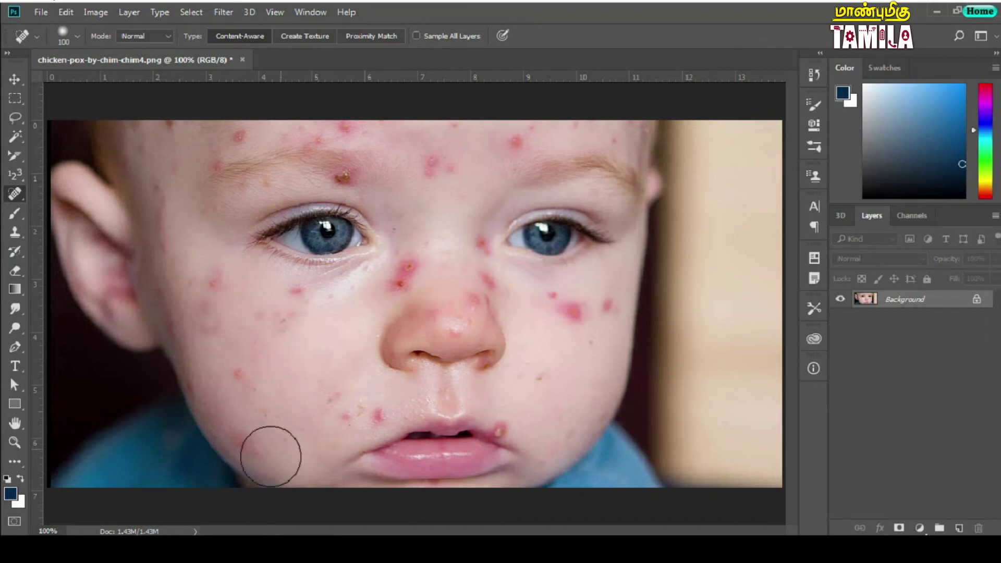
{"action": "left_click", "coordinate": [298, 304]}
{"action": "left_click_drag", "start_coordinate": [292, 297], "coordinate": [270, 332]}
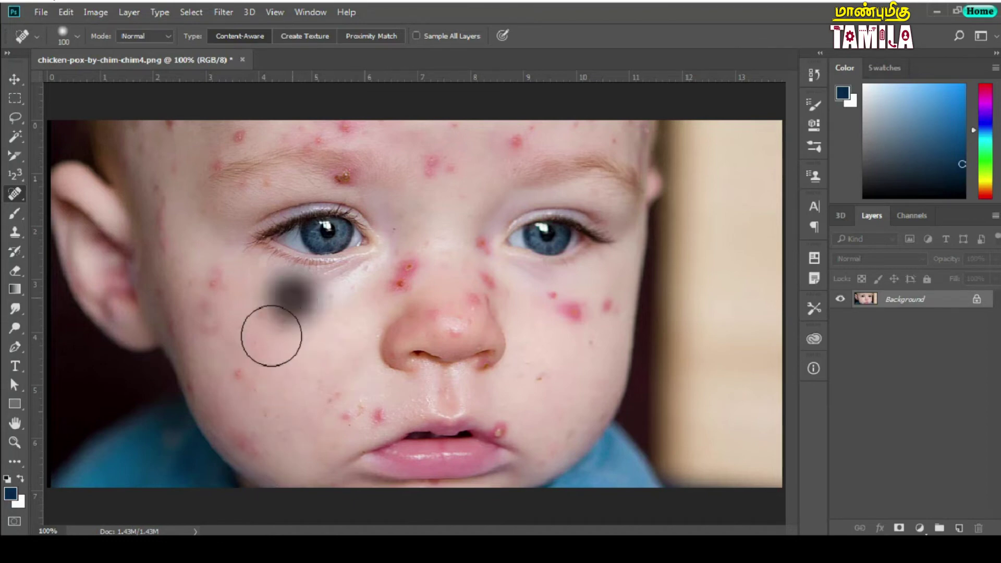
Heal the spots on the lower left cheek and near the lip
{"action": "left_click", "coordinate": [212, 285]}
{"action": "left_click", "coordinate": [231, 404]}
{"action": "left_click", "coordinate": [211, 293]}
{"action": "left_click", "coordinate": [238, 396]}
{"action": "left_click", "coordinate": [239, 377]}
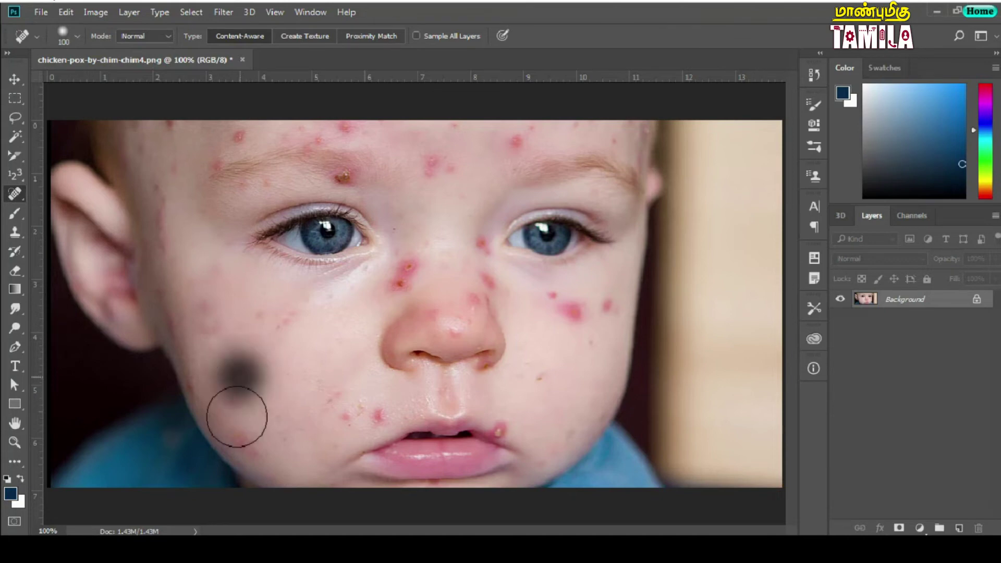
{"action": "left_click_drag", "start_coordinate": [237, 446], "coordinate": [279, 443]}
{"action": "left_click", "coordinate": [344, 410]}
{"action": "left_click", "coordinate": [377, 413]}
{"action": "left_click", "coordinate": [349, 409]}
{"action": "left_click", "coordinate": [335, 397]}
Heal the spots on the nose bridge, beside the nose and near the right eye
{"action": "left_click", "coordinate": [412, 268]}
{"action": "left_click", "coordinate": [398, 283]}
{"action": "left_click", "coordinate": [425, 274]}
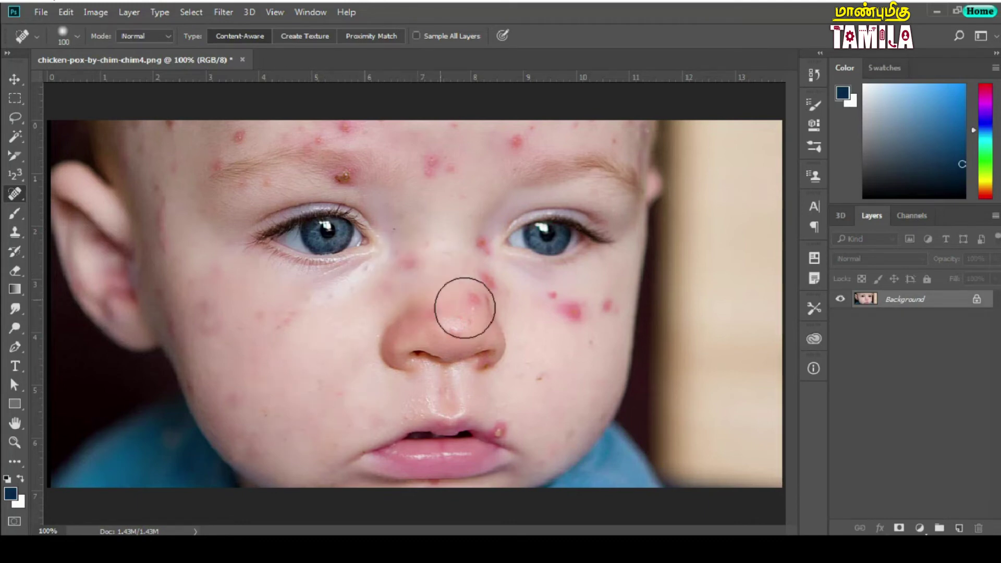
{"action": "left_click", "coordinate": [490, 255]}
{"action": "left_click", "coordinate": [482, 249]}
{"action": "left_click", "coordinate": [497, 285]}
{"action": "left_click", "coordinate": [491, 299]}
Heal the red spots across and down the right cheek
{"action": "left_click", "coordinate": [571, 312]}
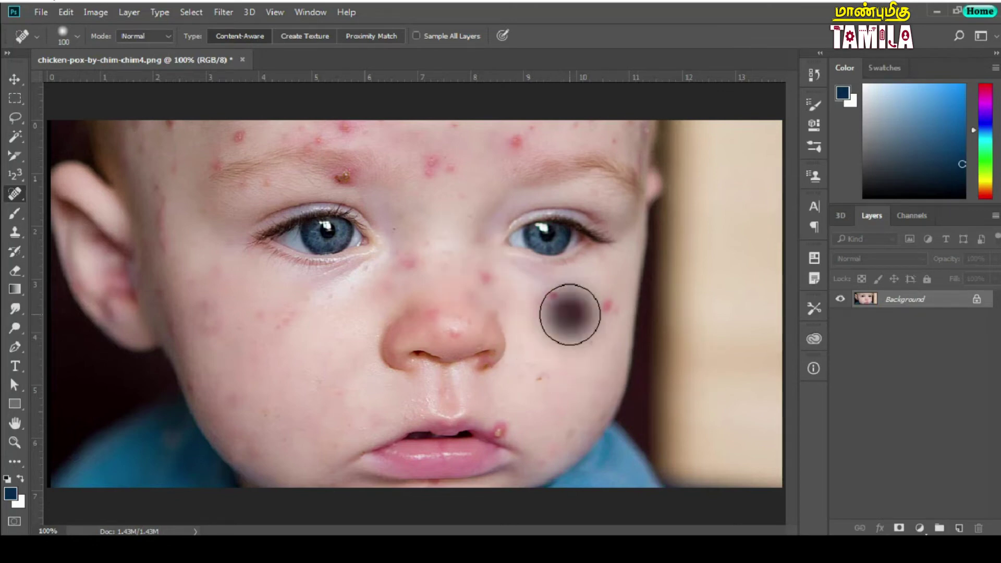
{"action": "left_click", "coordinate": [606, 307]}
{"action": "left_click", "coordinate": [567, 311]}
{"action": "left_click", "coordinate": [592, 325]}
{"action": "left_click_drag", "start_coordinate": [612, 300], "coordinate": [567, 404]}
{"action": "left_click", "coordinate": [588, 335]}
{"action": "left_click_drag", "start_coordinate": [607, 344], "coordinate": [546, 301]}
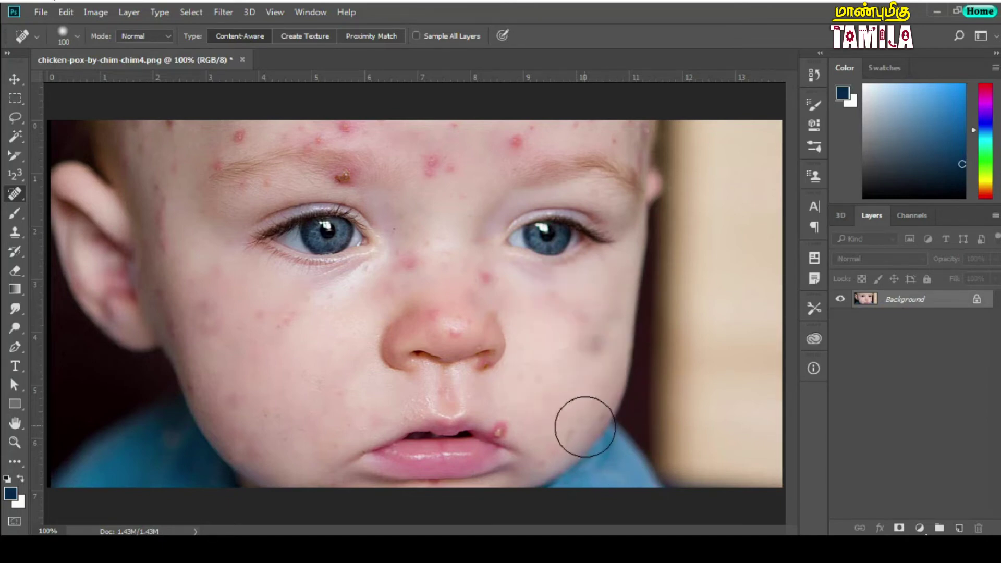
{"action": "left_click_drag", "start_coordinate": [599, 346], "coordinate": [569, 410]}
{"action": "left_click", "coordinate": [480, 285]}
Heal the red spots and pimple on the forehead
{"action": "left_click", "coordinate": [513, 142]}
{"action": "left_click", "coordinate": [440, 156]}
{"action": "left_click_drag", "start_coordinate": [539, 128], "coordinate": [583, 128]}
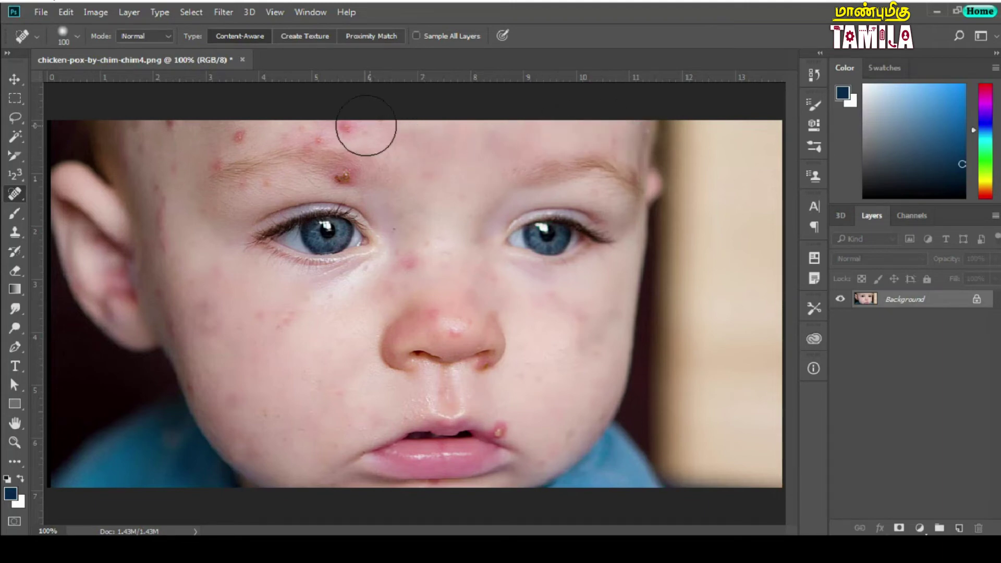
{"action": "left_click", "coordinate": [344, 172]}
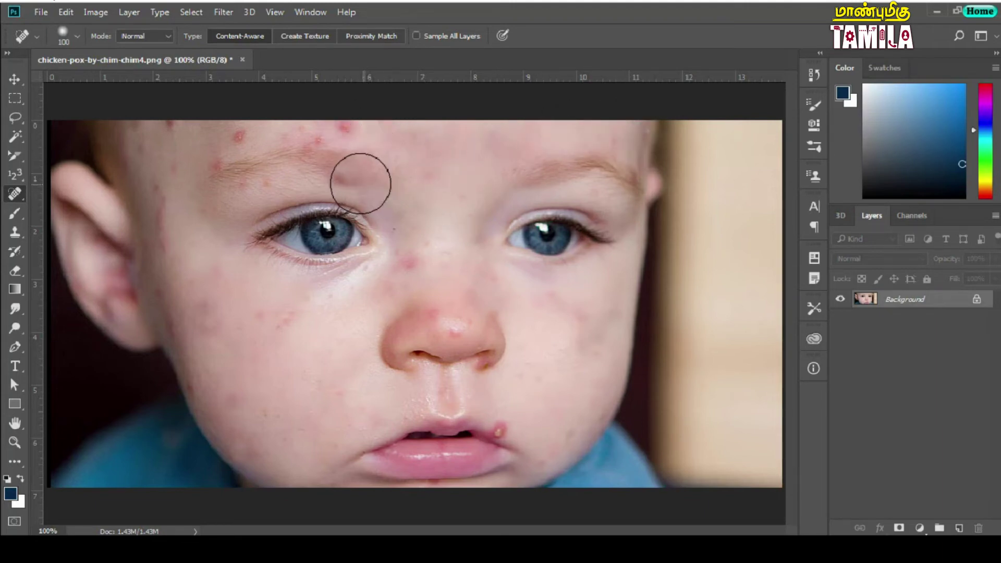
Redo the forehead heals with a smaller brush, undoing a bad stroke
{"action": "key", "text": "ctrl+z"}
{"action": "key", "text": "bracketleft"}
{"action": "key", "text": "bracketleft"}
{"action": "key", "text": "bracketleft"}
{"action": "left_click", "coordinate": [344, 177]}
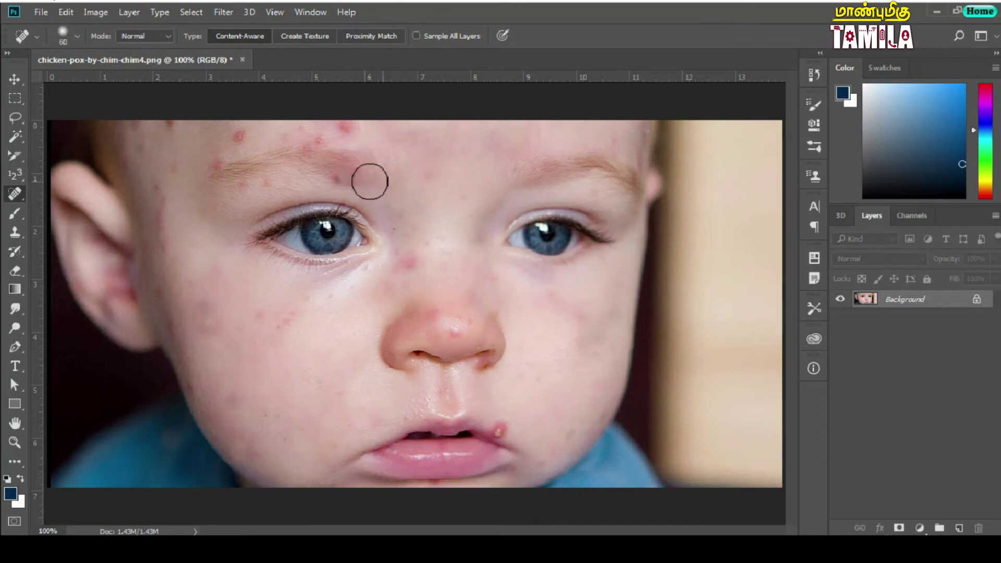
{"action": "left_click", "coordinate": [346, 128]}
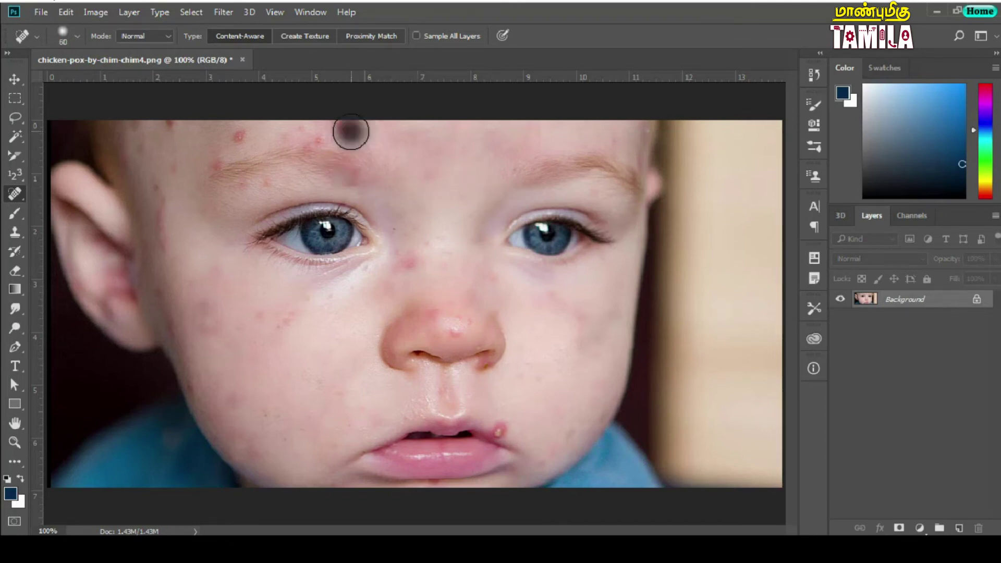
{"action": "mouse_move", "coordinate": [291, 129]}
{"action": "left_mouse_down"}
{"action": "mouse_move", "coordinate": [302, 133]}
{"action": "mouse_move", "coordinate": [186, 127]}
{"action": "left_mouse_up"}
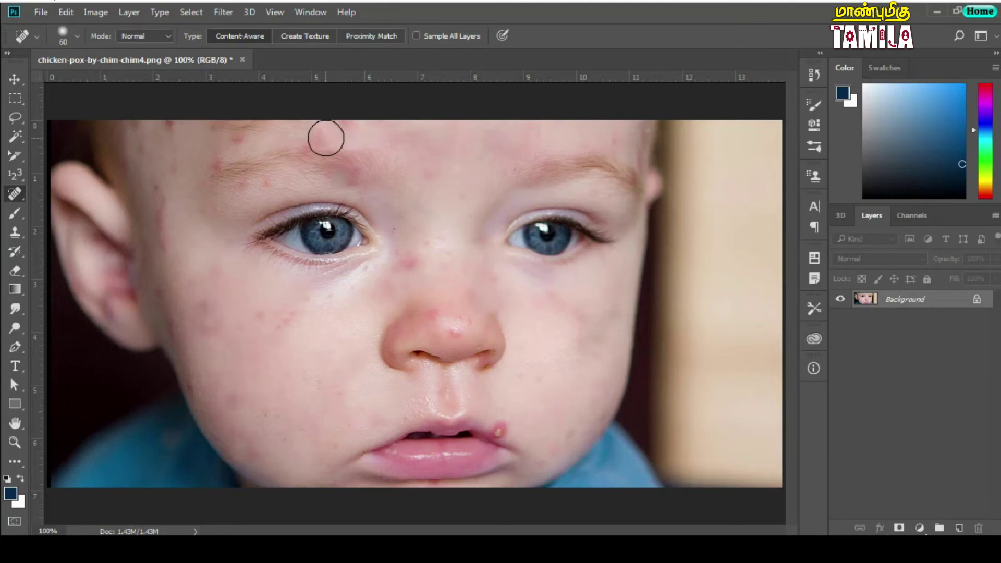
{"action": "key", "text": "ctrl+z"}
{"action": "mouse_move", "coordinate": [362, 182]}
{"action": "left_mouse_down"}
{"action": "mouse_move", "coordinate": [292, 134]}
{"action": "mouse_move", "coordinate": [236, 137]}
{"action": "left_mouse_up"}
{"action": "left_click", "coordinate": [213, 163]}
Heal the leftover temple, cheek, nose-tip and lip-corner spots
{"action": "left_click", "coordinate": [148, 148]}
{"action": "left_click", "coordinate": [156, 212]}
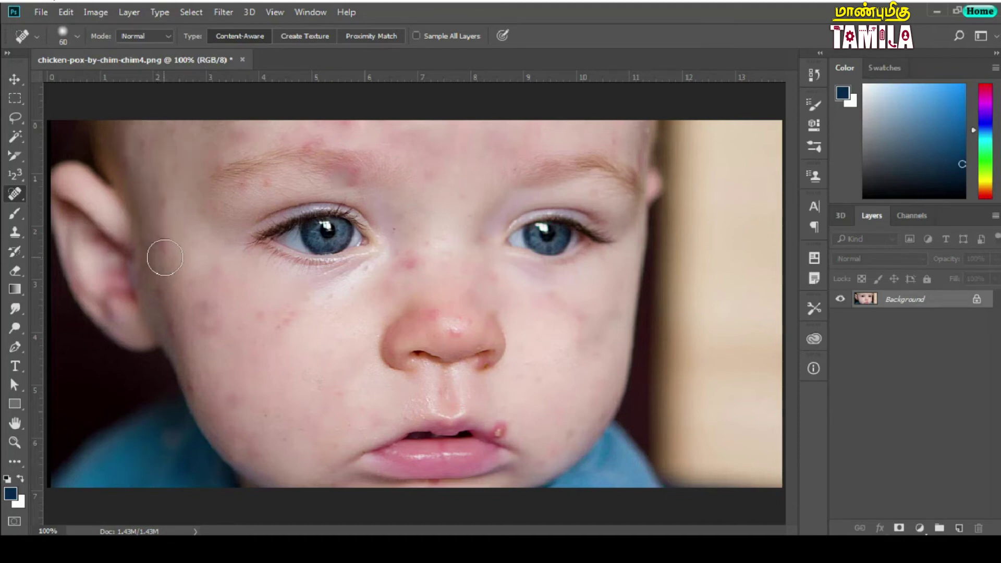
{"action": "left_click", "coordinate": [455, 333]}
{"action": "left_click", "coordinate": [505, 433]}
{"action": "left_click", "coordinate": [500, 431]}
{"action": "left_click", "coordinate": [253, 448]}
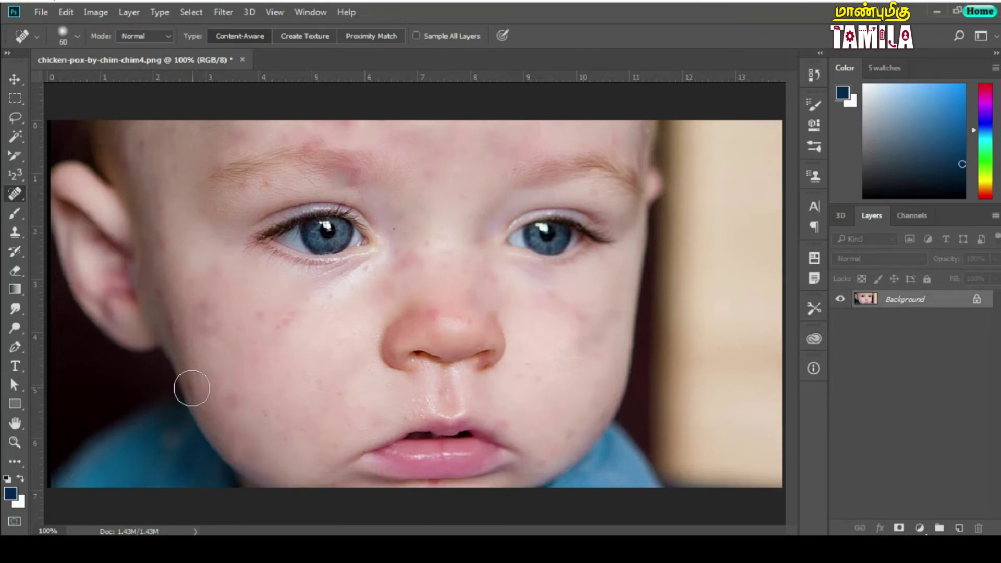
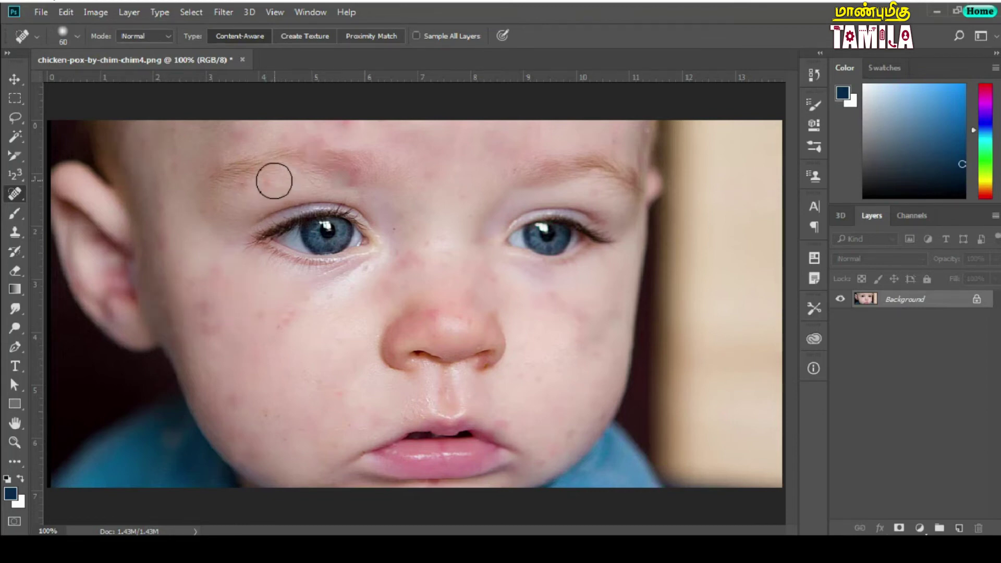
Spot-heal the red spots above the left eyebrow, at the forehead edge and across the left cheek
{"action": "left_click", "coordinate": [242, 185]}
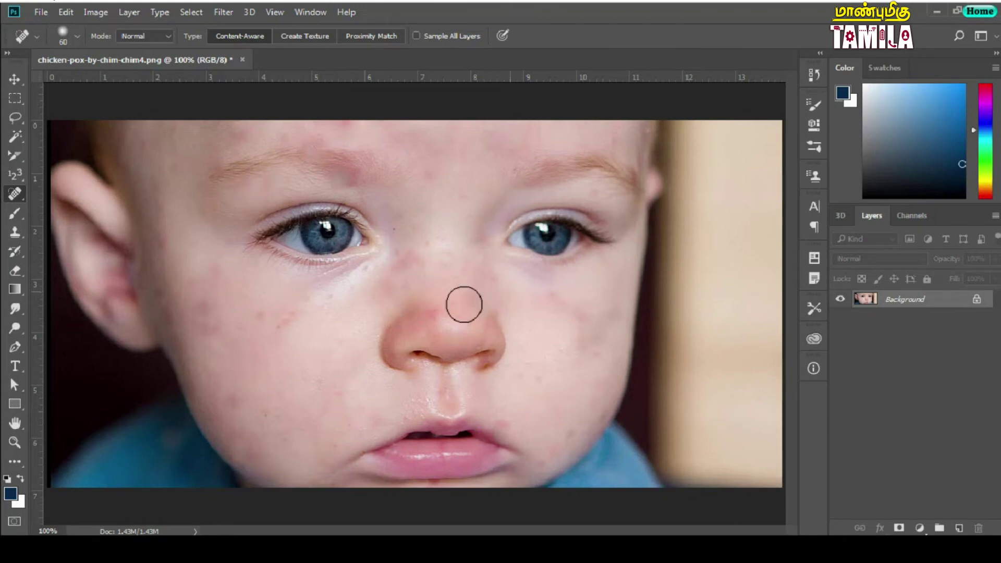
{"action": "left_click", "coordinate": [652, 139]}
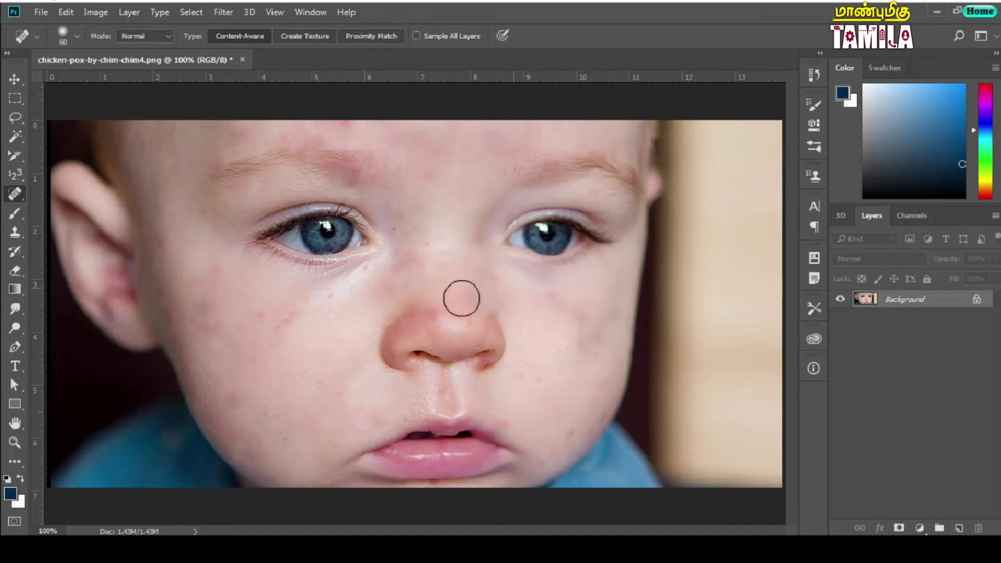
{"action": "left_click", "coordinate": [269, 316]}
{"action": "left_click_drag", "start_coordinate": [323, 322], "coordinate": [279, 328]}
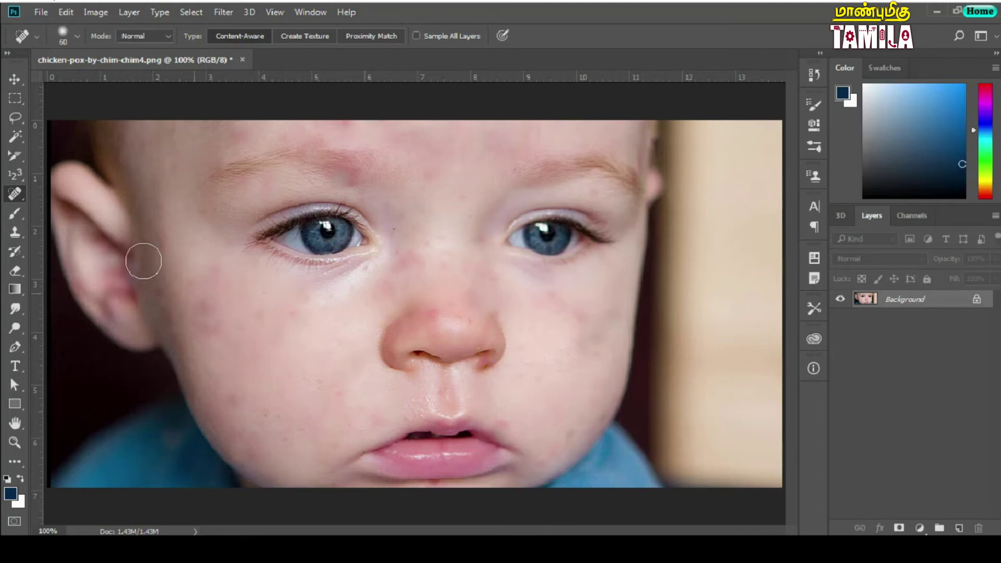
{"action": "right_click", "coordinate": [16, 194]}
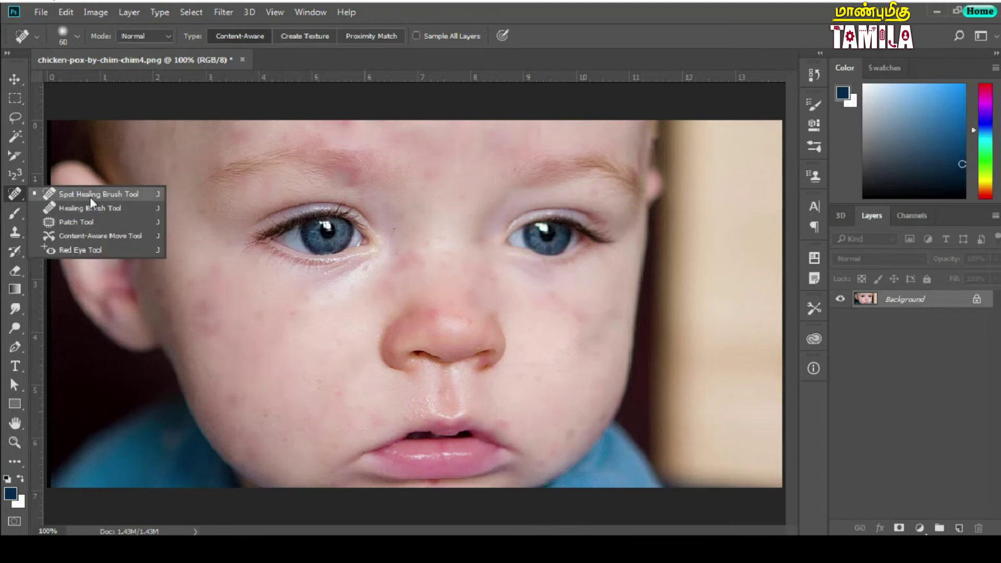
Switch to the Healing Brush Tool from the healing tools group
{"action": "left_click", "coordinate": [89, 197]}
{"action": "right_click", "coordinate": [16, 194]}
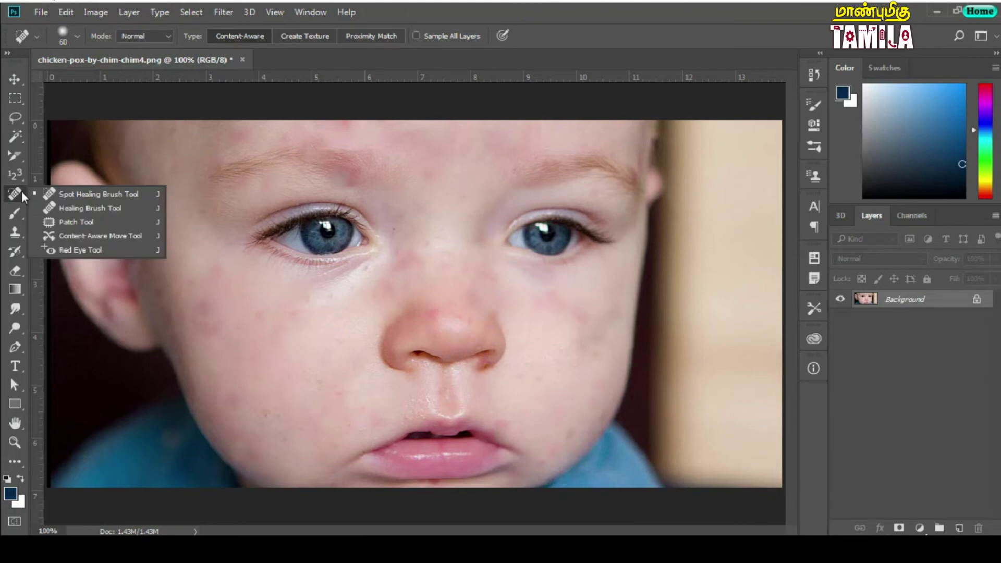
{"action": "left_click", "coordinate": [92, 208]}
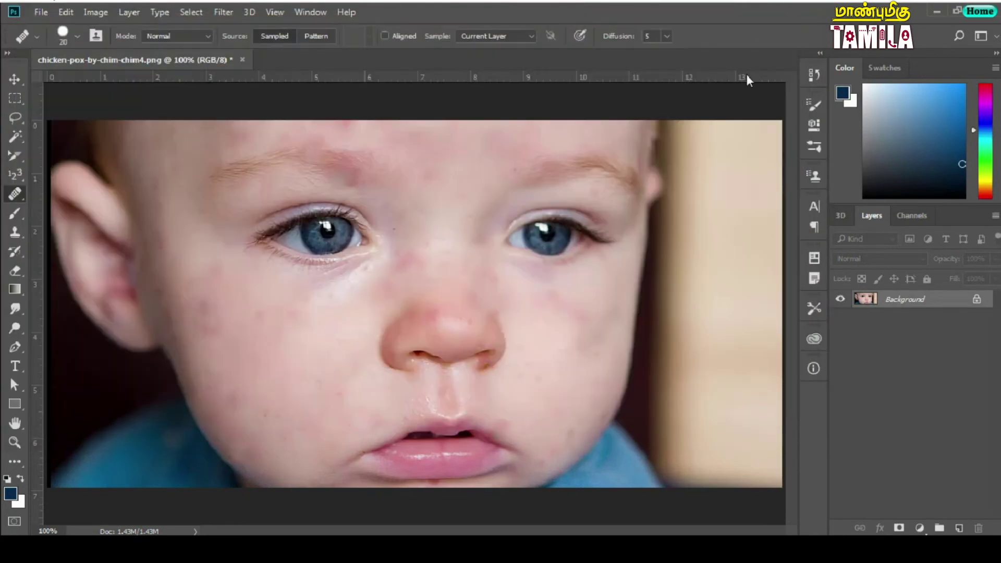
Open Blogger-Shares-Struggles-Acne-Beck-Lomas.jpg at 100% and pan to the woman's forehead
{"action": "key", "text": "ctrl+o"}
{"action": "left_click", "coordinate": [674, 252]}
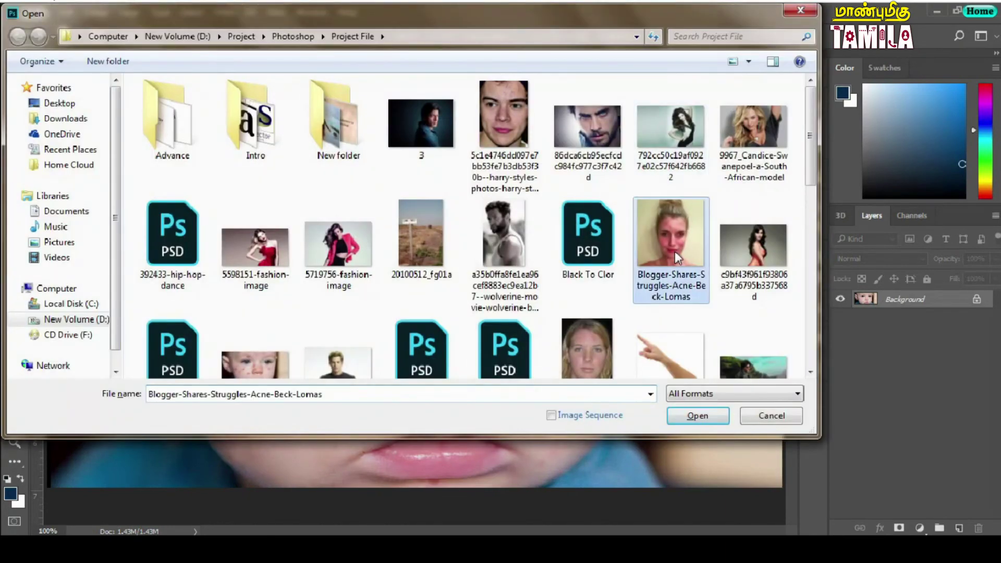
{"action": "double_click", "coordinate": [674, 251]}
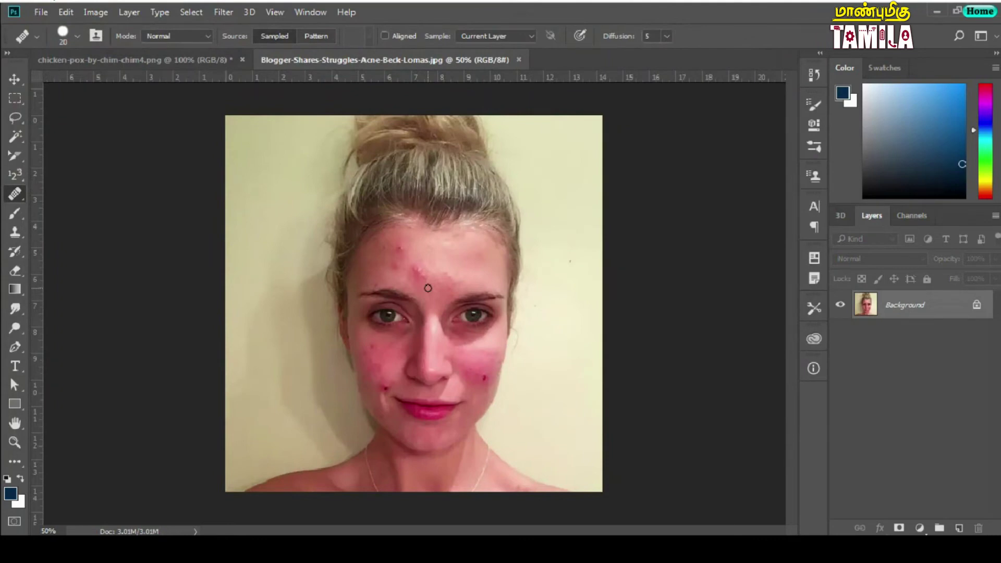
{"action": "key", "text": "ctrl+plus"}
{"action": "key", "text": "ctrl+plus"}
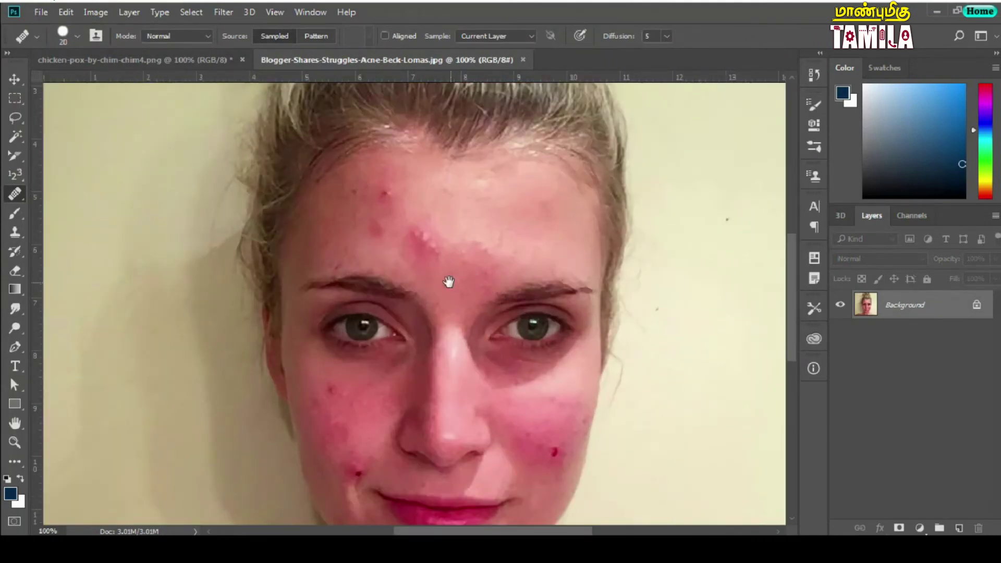
{"action": "left_click_drag", "start_coordinate": [448, 281], "coordinate": [404, 242]}
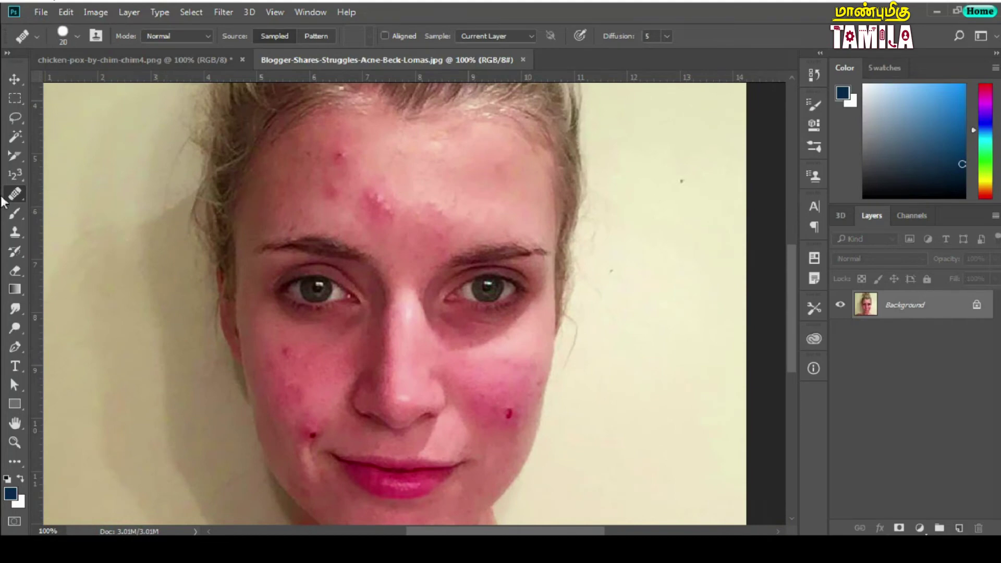
{"action": "right_click", "coordinate": [16, 194]}
{"action": "left_click", "coordinate": [79, 192]}
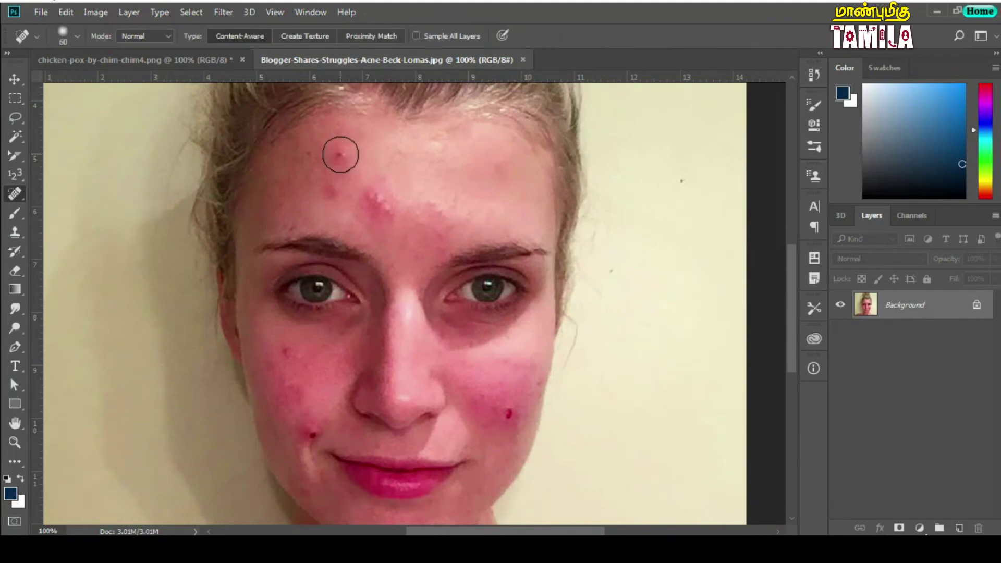
{"action": "left_click", "coordinate": [340, 155]}
{"action": "key", "text": "ctrl+z"}
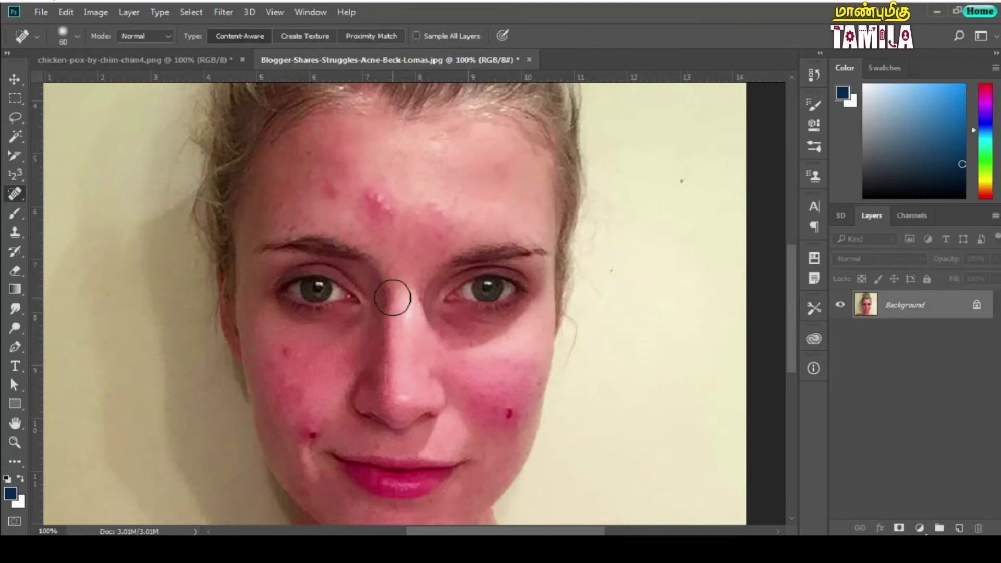
{"action": "right_click", "coordinate": [12, 201]}
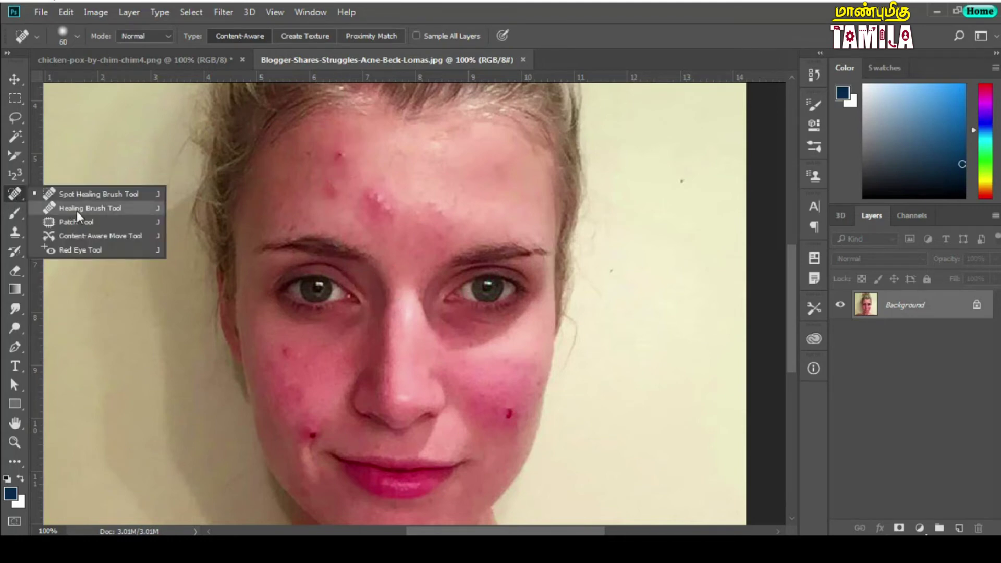
{"action": "left_click", "coordinate": [76, 209]}
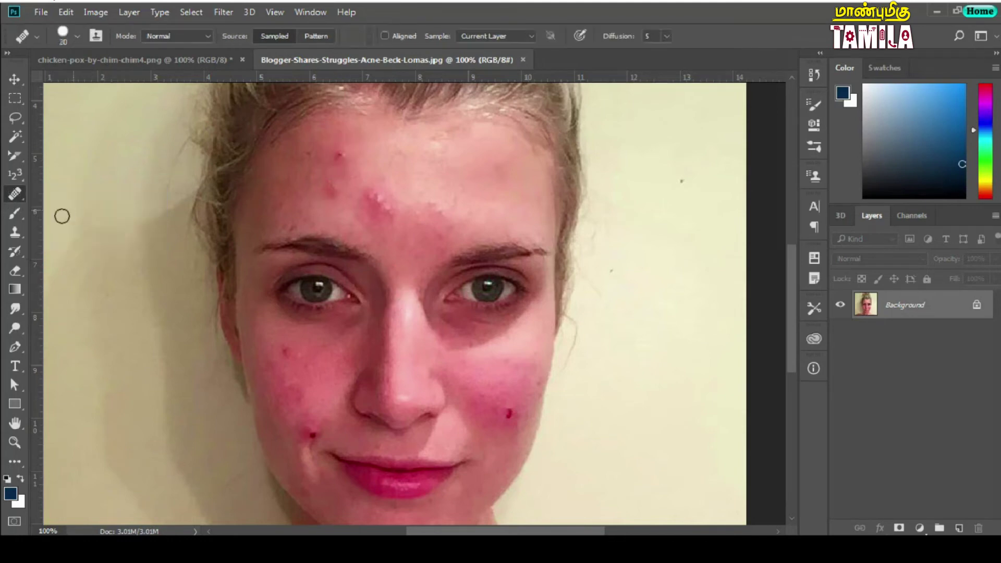
{"action": "left_click", "coordinate": [339, 157]}
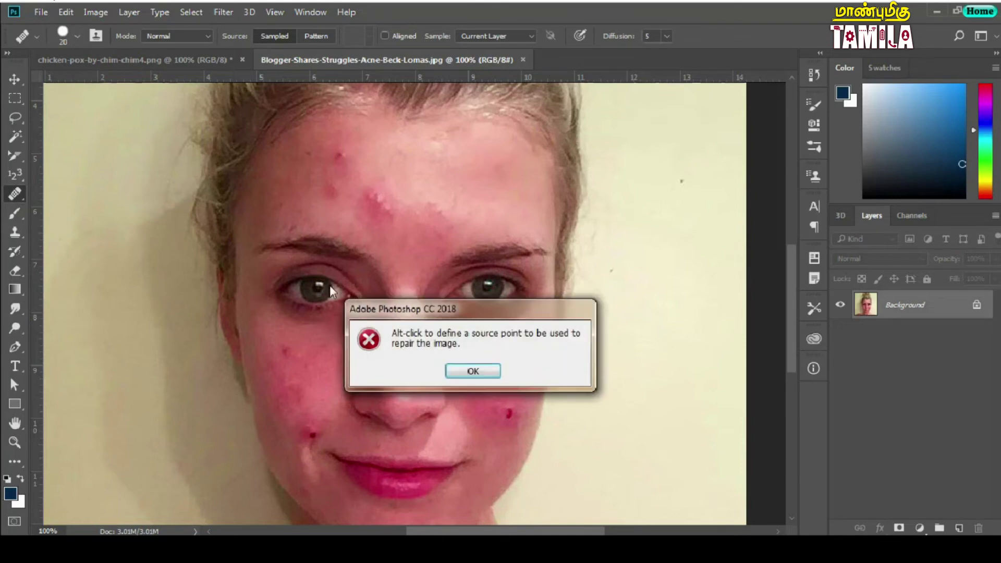
{"action": "left_click", "coordinate": [483, 370]}
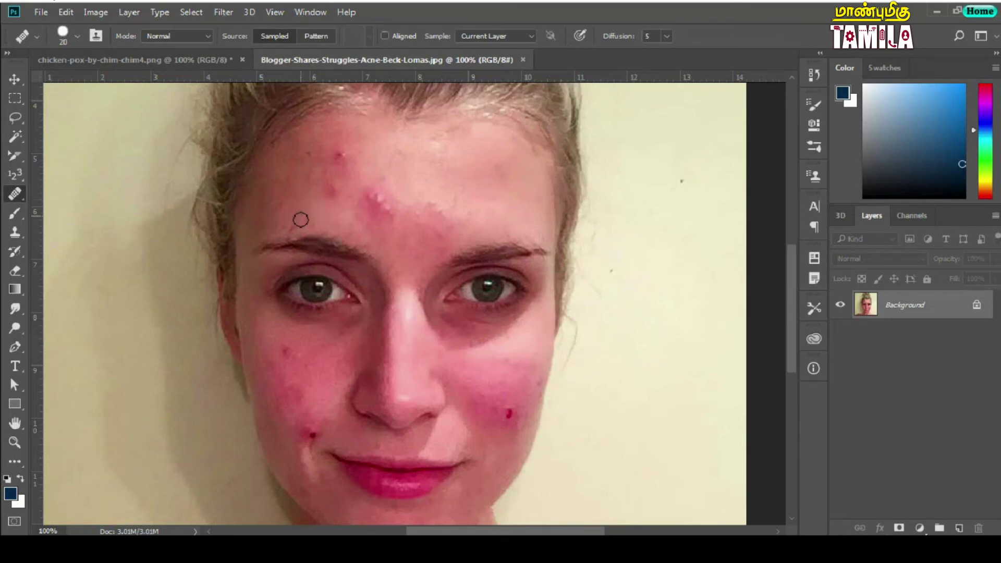
Heal the red pimples and jagged red patch across the upper and central forehead
{"action": "left_click", "coordinate": [339, 156]}
{"action": "left_click", "coordinate": [342, 188]}
{"action": "left_click", "coordinate": [378, 159]}
{"action": "left_click", "coordinate": [330, 188]}
{"action": "left_click", "coordinate": [384, 197]}
{"action": "left_click", "coordinate": [375, 197]}
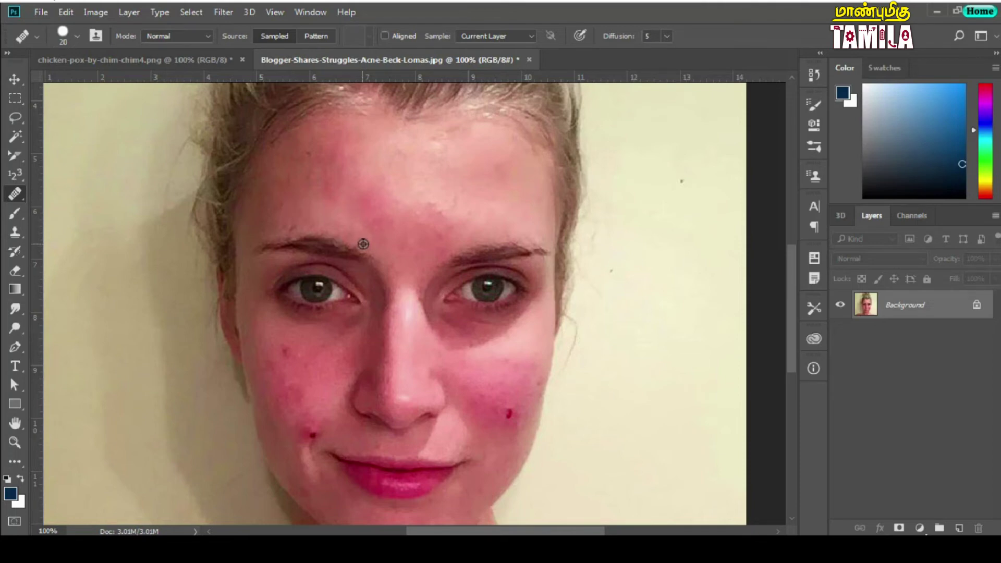
{"action": "mouse_move", "coordinate": [420, 213]}
{"action": "left_mouse_down"}
{"action": "mouse_move", "coordinate": [448, 215]}
{"action": "mouse_move", "coordinate": [454, 225]}
{"action": "mouse_move", "coordinate": [439, 216]}
{"action": "left_mouse_up"}
Heal the redness and blemishes down the left cheek
{"action": "right_click", "coordinate": [15, 193]}
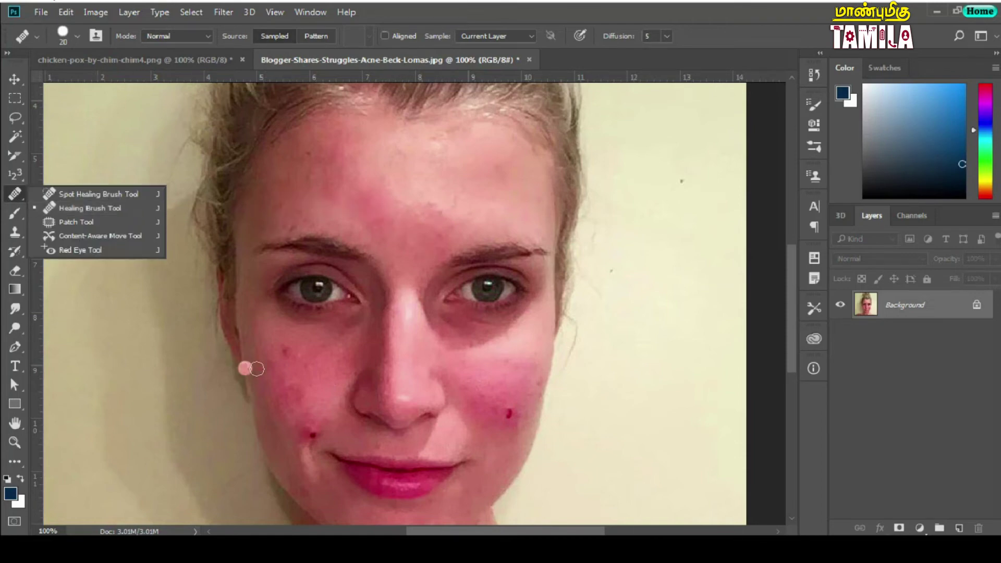
{"action": "left_click_drag", "start_coordinate": [291, 355], "coordinate": [296, 363]}
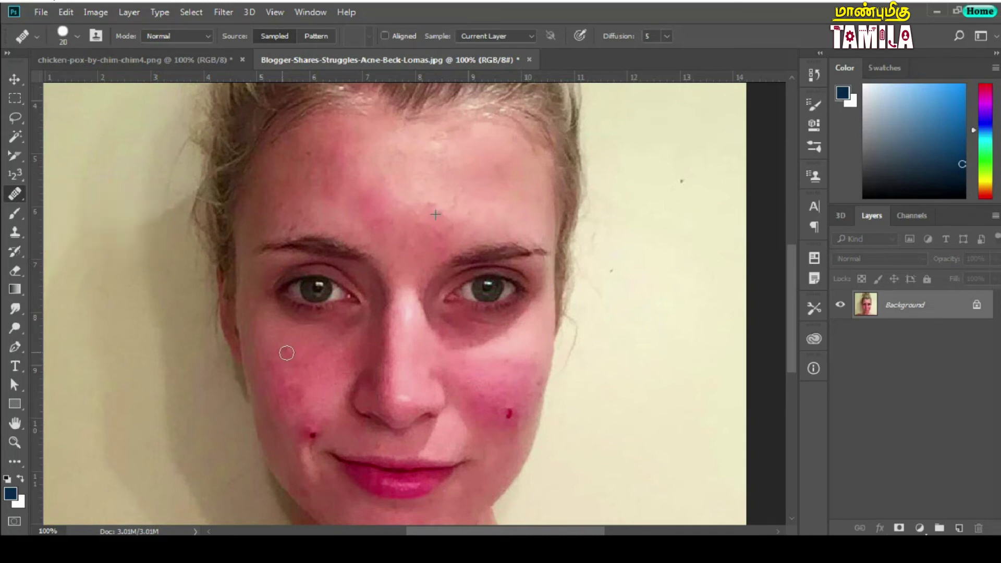
{"action": "mouse_move", "coordinate": [321, 363]}
{"action": "left_mouse_down"}
{"action": "mouse_move", "coordinate": [308, 413]}
{"action": "mouse_move", "coordinate": [310, 400]}
{"action": "left_mouse_up"}
{"action": "left_click", "coordinate": [310, 433]}
{"action": "left_click_drag", "start_coordinate": [308, 420], "coordinate": [313, 425]}
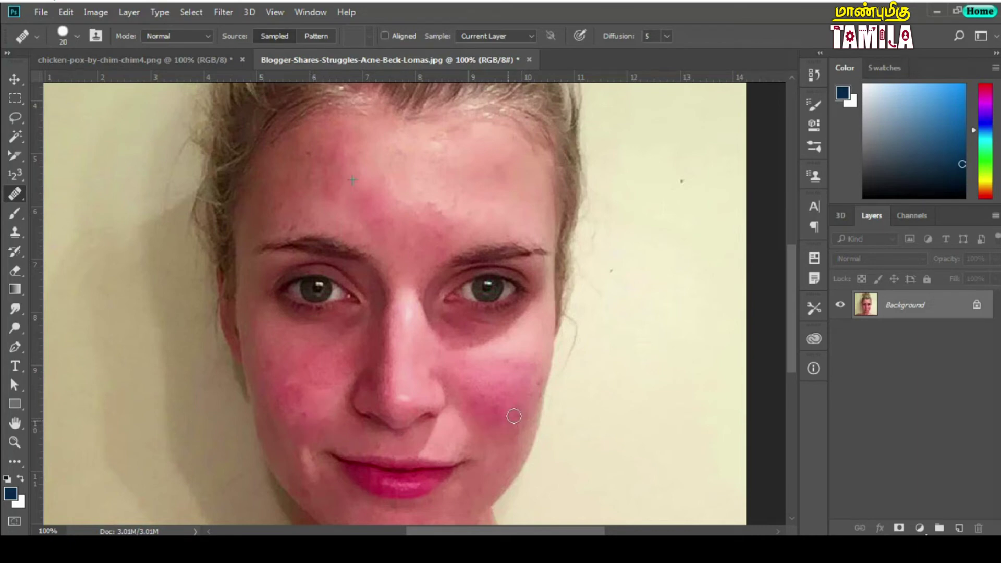
Heal the remaining spots around the brows and forehead, then fit the photo on screen
{"action": "left_click", "coordinate": [474, 267]}
{"action": "left_click", "coordinate": [434, 239]}
{"action": "left_click_drag", "start_coordinate": [344, 161], "coordinate": [446, 198]}
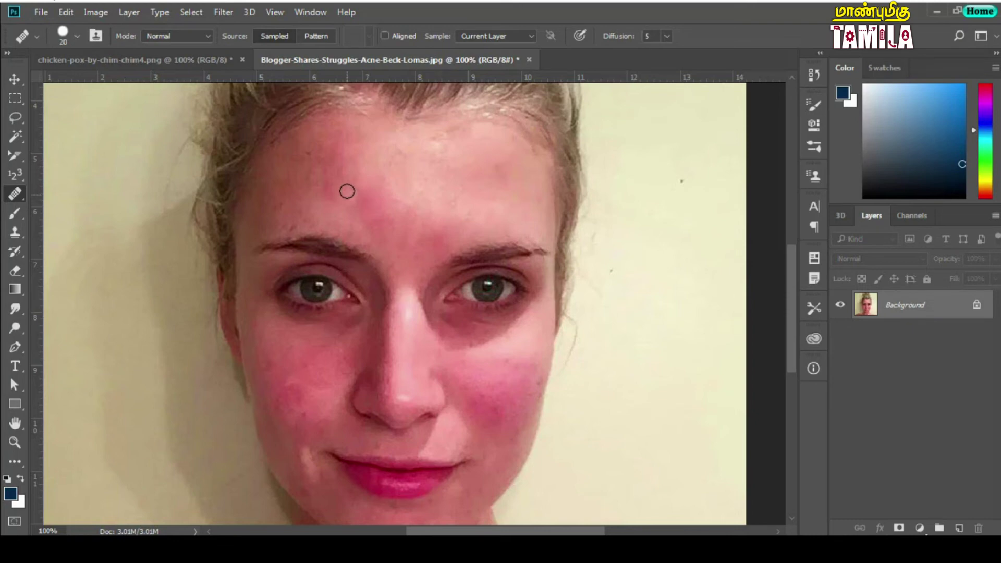
{"action": "left_click", "coordinate": [325, 173]}
{"action": "left_click", "coordinate": [501, 260]}
{"action": "key", "text": "ctrl+0"}
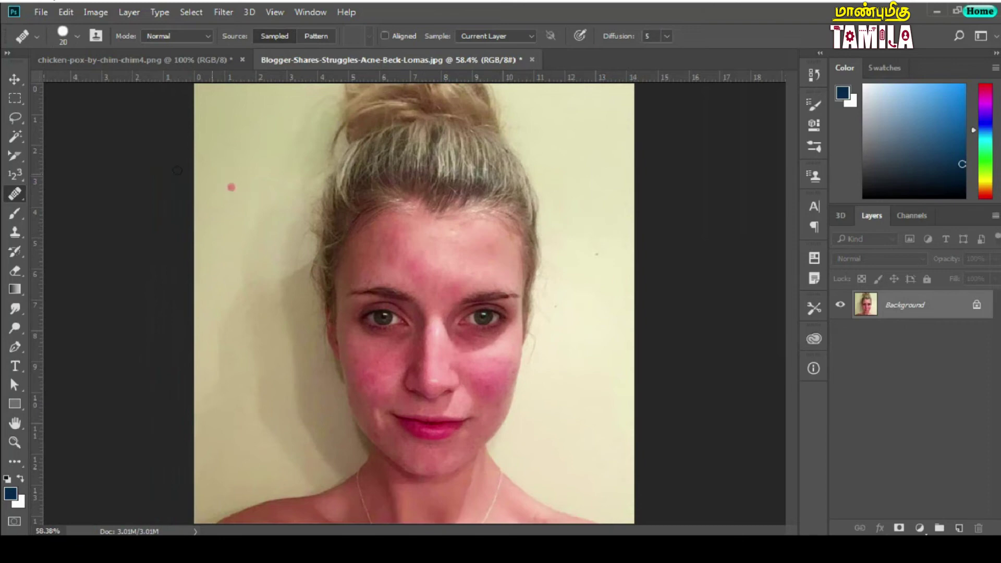
Set the Healing Brush source to the dotted pattern and paint it across the forehead
{"action": "right_click", "coordinate": [21, 193]}
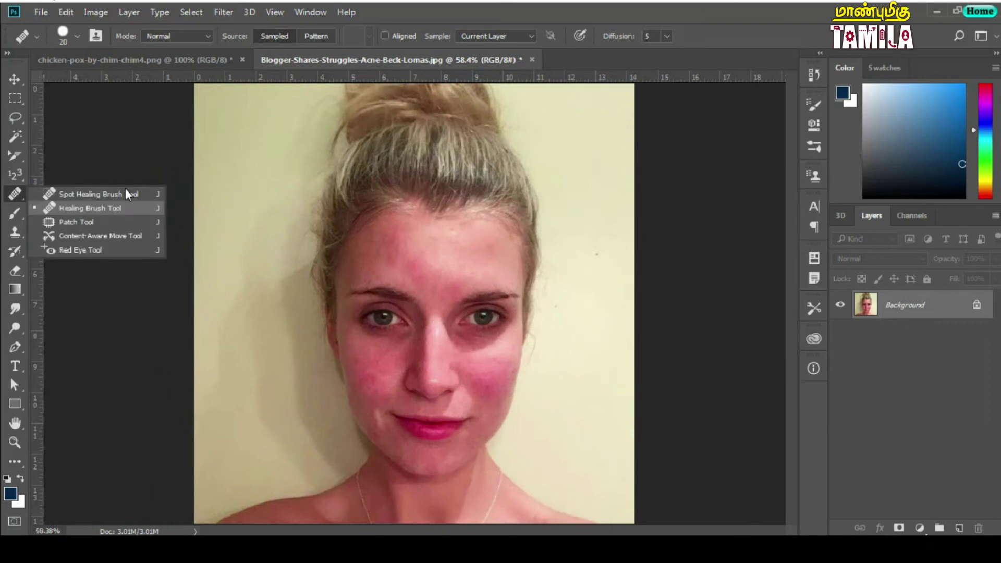
{"action": "left_click", "coordinate": [458, 2]}
{"action": "left_click", "coordinate": [321, 37]}
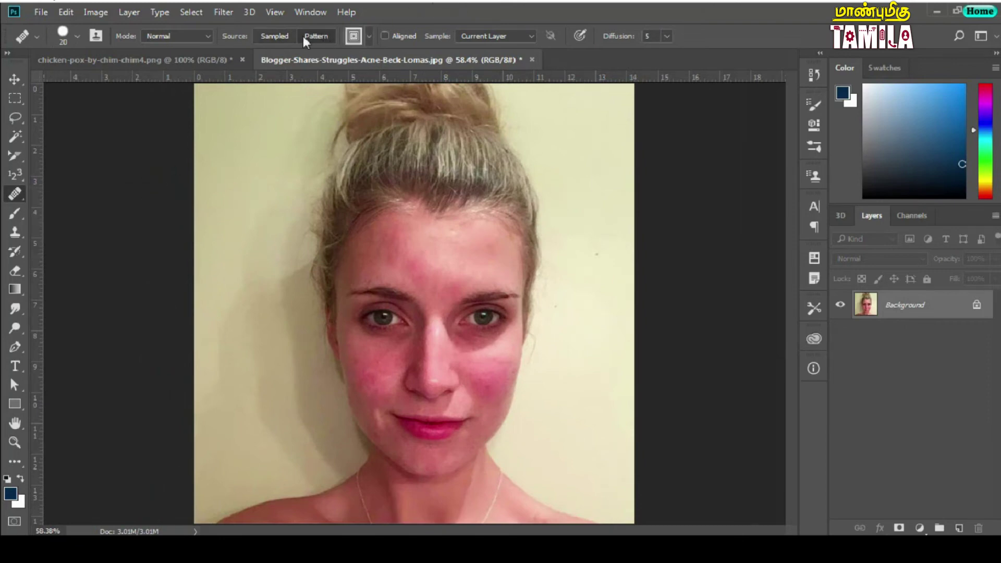
{"action": "left_click", "coordinate": [368, 36]}
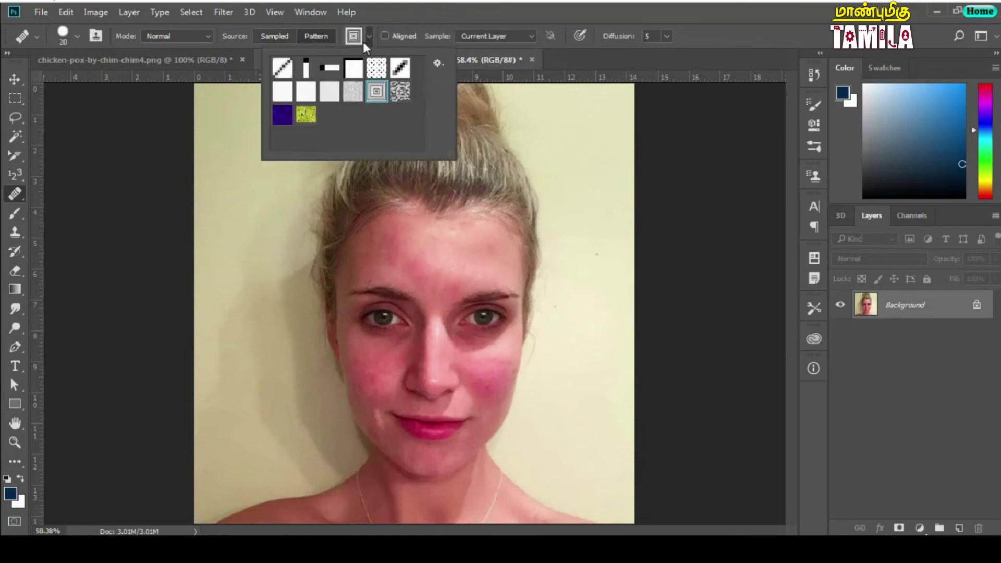
{"action": "left_click", "coordinate": [381, 70]}
{"action": "left_click", "coordinate": [443, 4]}
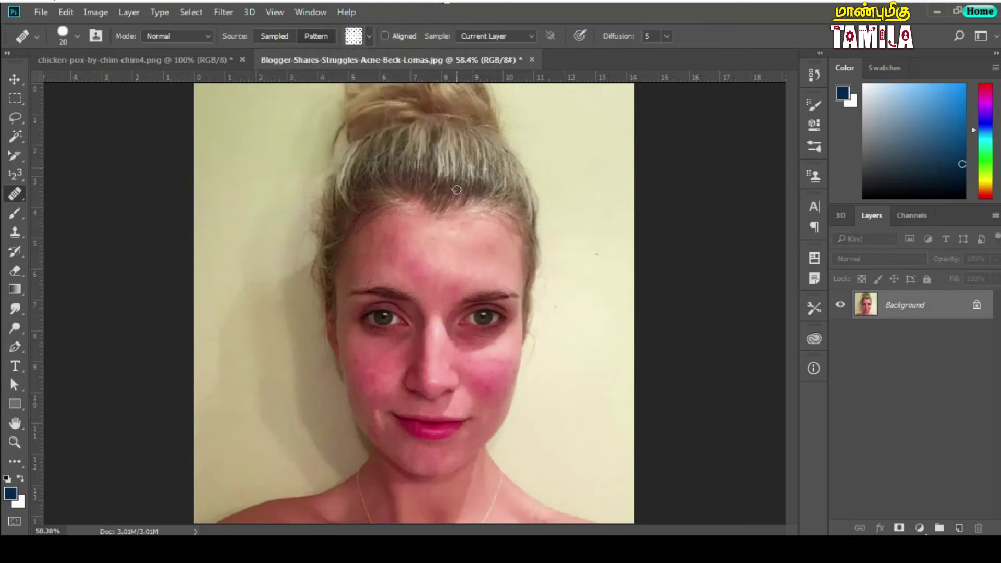
{"action": "left_click_drag", "start_coordinate": [436, 251], "coordinate": [486, 266]}
Switch to the Spot Healing Brush and show the History panel
{"action": "right_click", "coordinate": [22, 189]}
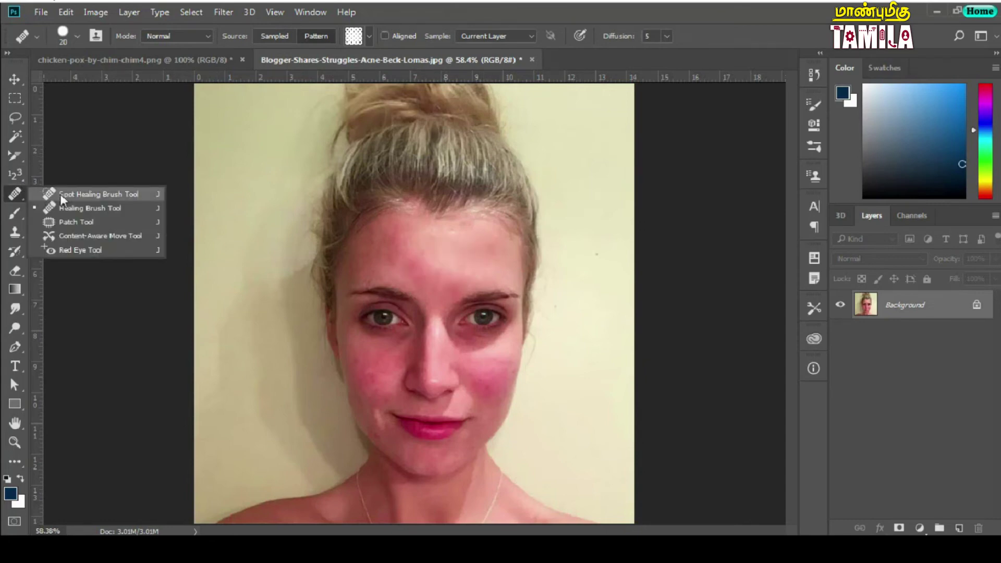
{"action": "left_click", "coordinate": [60, 192]}
{"action": "left_click", "coordinate": [808, 77]}
{"action": "scroll", "coordinate": [727, 112], "scroll_direction": "up", "scroll_amount": 5}
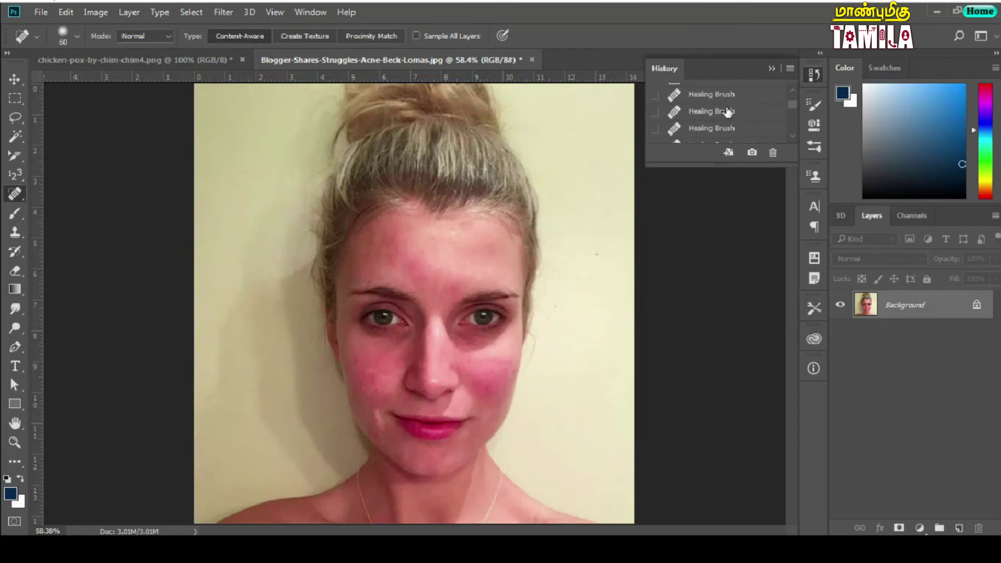
Revert to the original photo, then Content-Aware spot-heal the upper forehead pimples
{"action": "left_click", "coordinate": [725, 97]}
{"action": "left_click", "coordinate": [770, 68]}
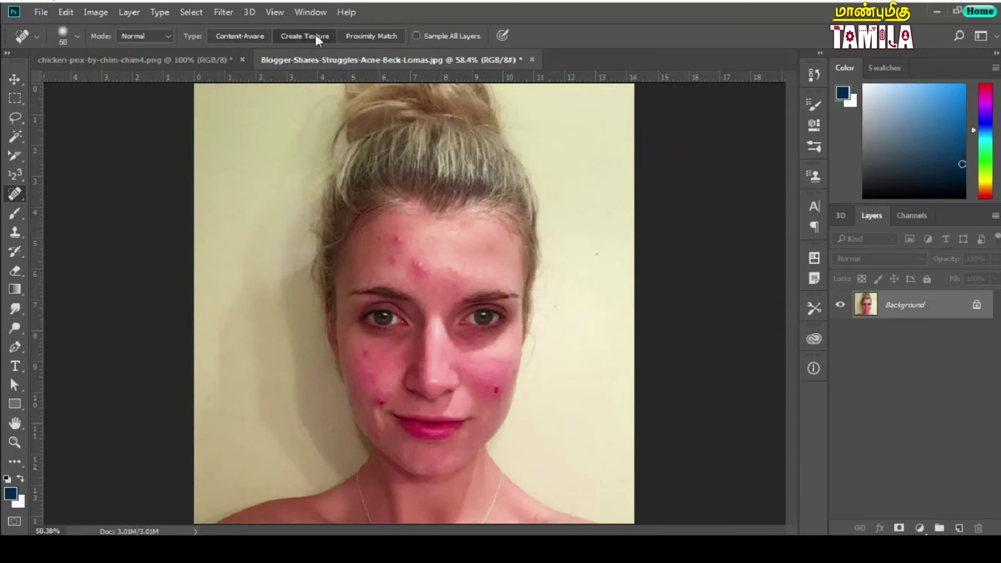
{"action": "left_click", "coordinate": [396, 242]}
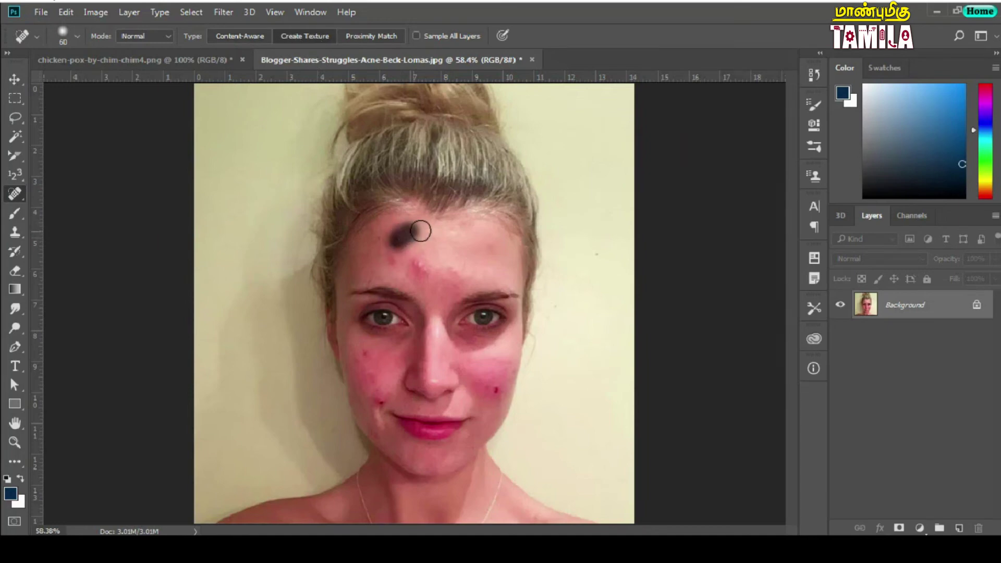
{"action": "left_click", "coordinate": [399, 245]}
{"action": "left_click_drag", "start_coordinate": [431, 272], "coordinate": [409, 264]}
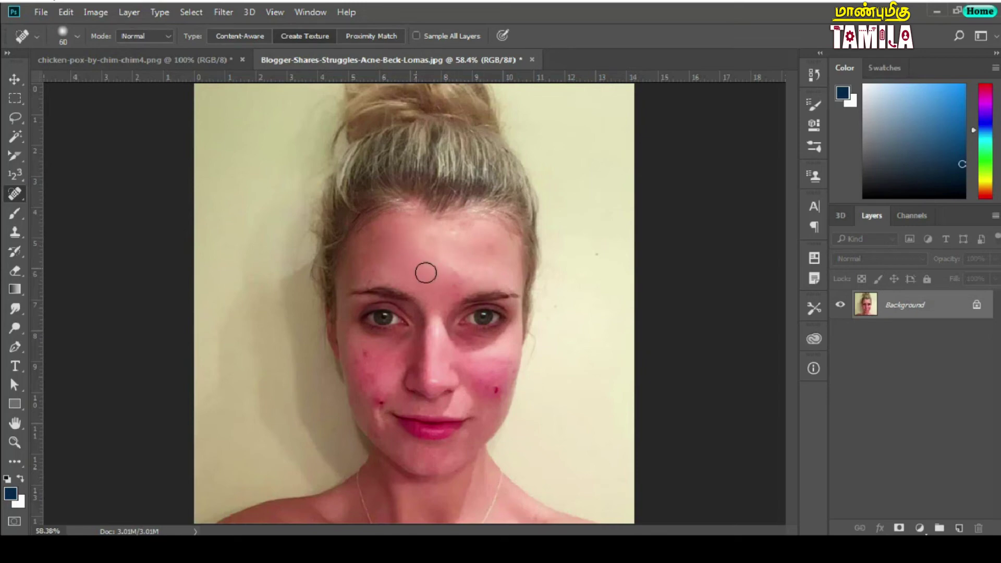
{"action": "key", "text": "ctrl+plus"}
{"action": "key", "text": "ctrl+plus"}
{"action": "key", "text": "ctrl+plus"}
{"action": "key", "text": "ctrl+minus"}
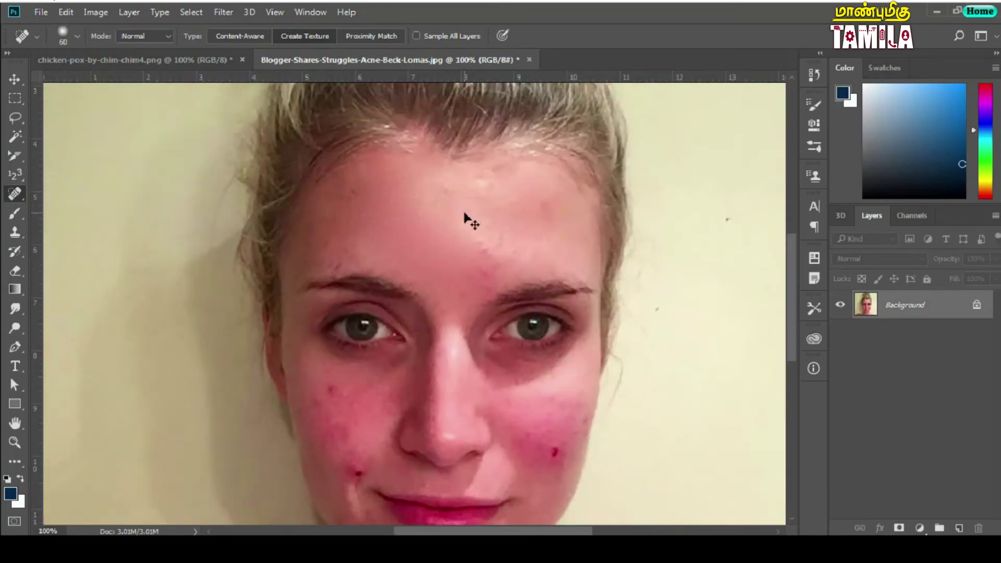
Undo earlier strokes, retry healing the pink forehead bump, and zoom to 300%
{"action": "key", "text": "ctrl+z"}
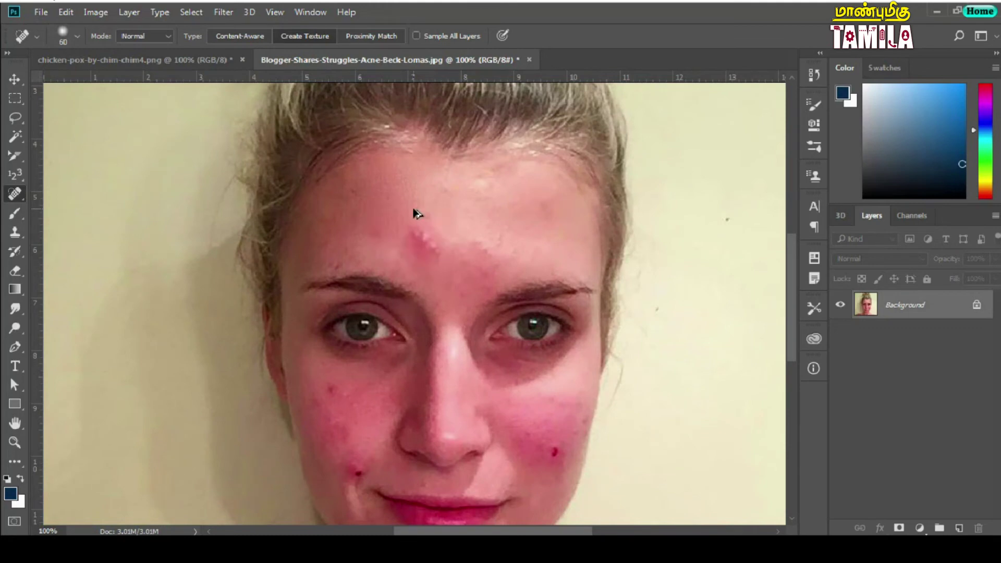
{"action": "key", "text": "ctrl+z"}
{"action": "left_click_drag", "start_coordinate": [423, 237], "coordinate": [469, 239]}
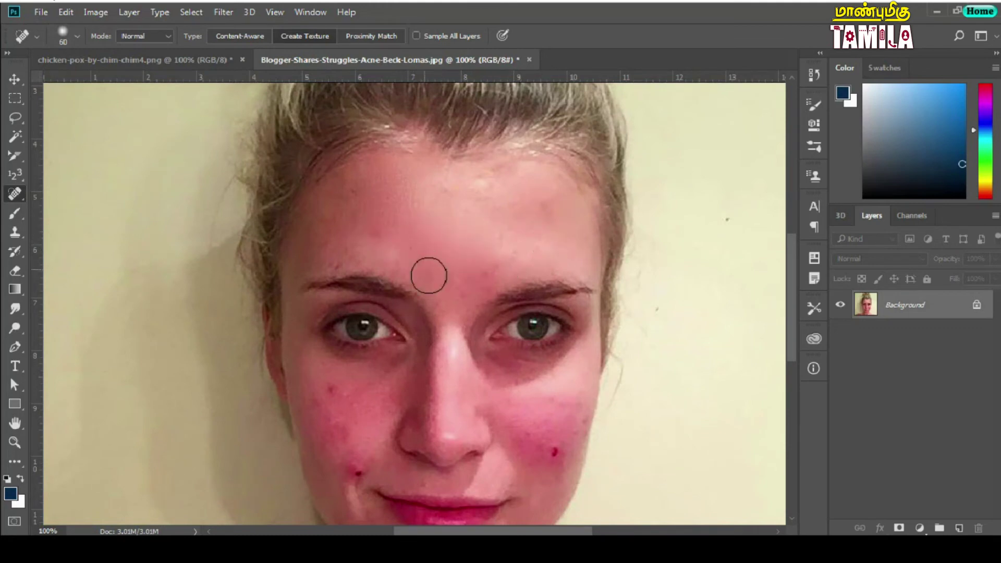
{"action": "key", "text": "ctrl+plus"}
{"action": "key", "text": "ctrl+plus"}
{"action": "scroll", "coordinate": [417, 146], "scroll_direction": "up", "scroll_amount": 3}
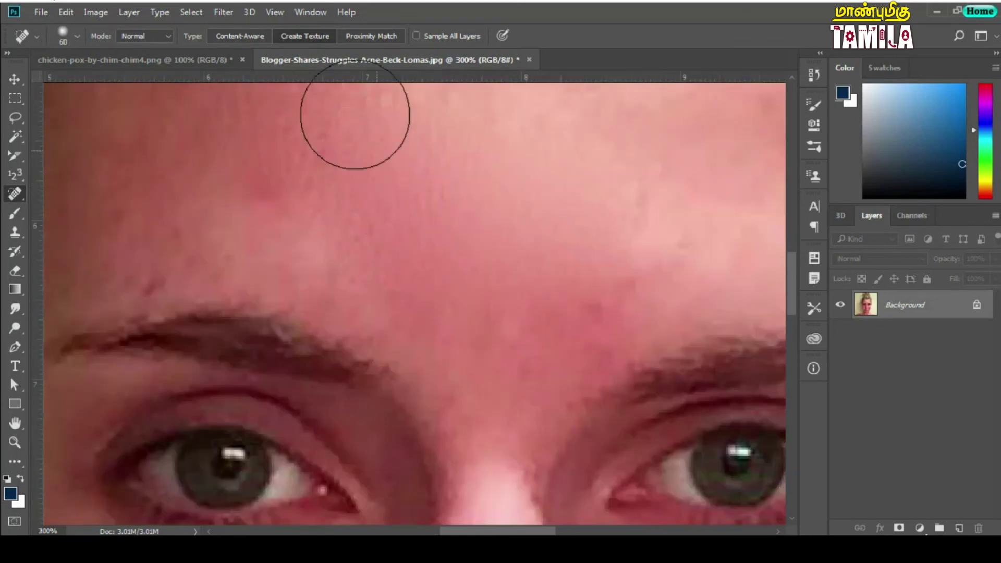
{"action": "key", "text": "ctrl+z"}
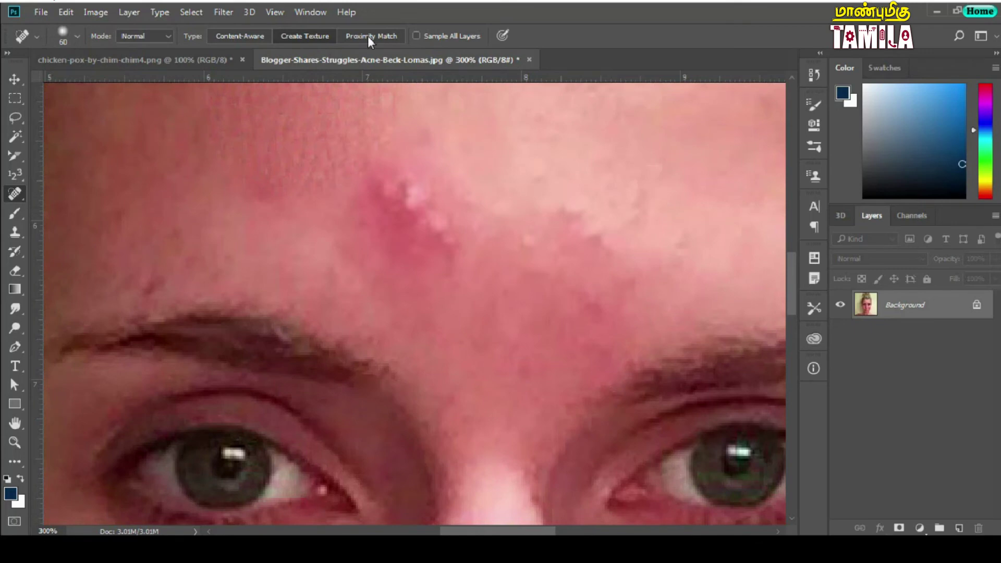
Heal the blemish between the brows, alternating Proximity Match and Content-Aware
{"action": "left_click", "coordinate": [367, 36]}
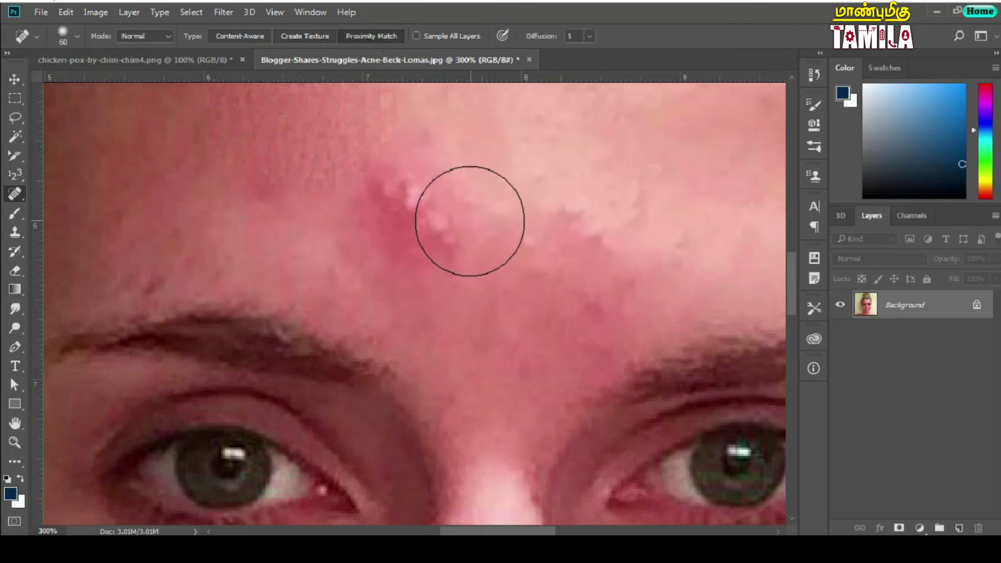
{"action": "left_click_drag", "start_coordinate": [470, 221], "coordinate": [446, 216]}
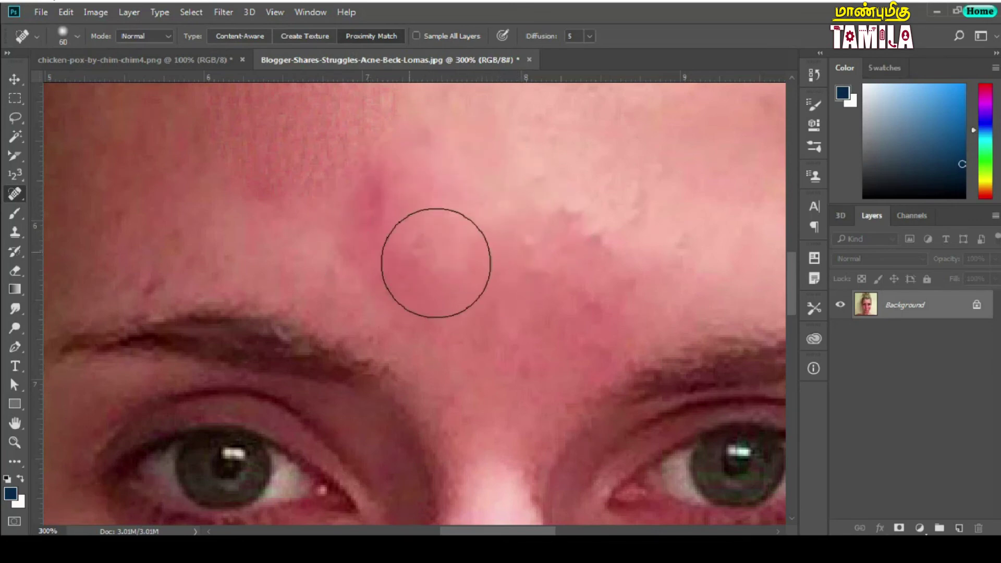
{"action": "left_click", "coordinate": [268, 37]}
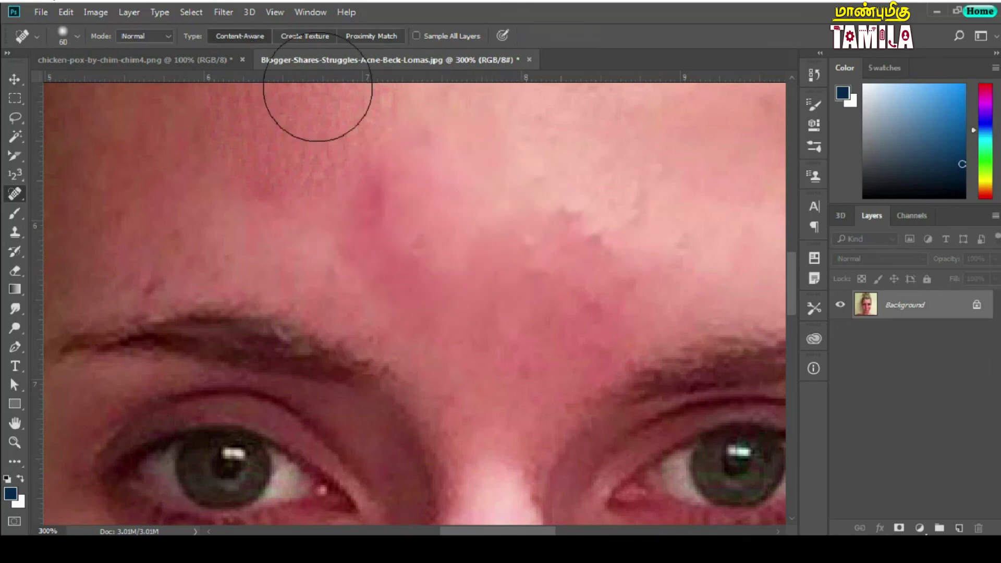
{"action": "left_click_drag", "start_coordinate": [607, 245], "coordinate": [572, 239]}
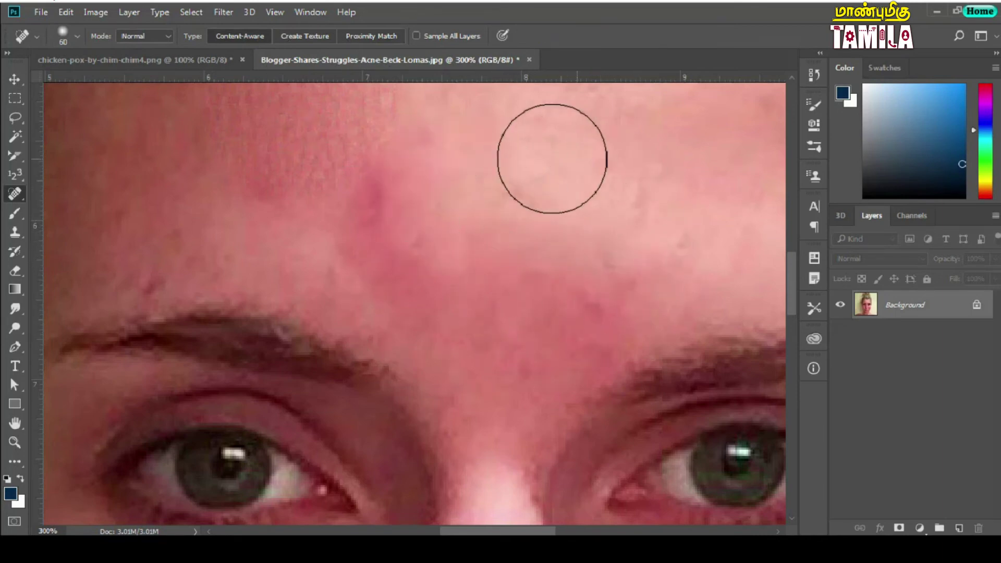
{"action": "mouse_move", "coordinate": [443, 179]}
{"action": "left_mouse_down"}
{"action": "mouse_move", "coordinate": [373, 207]}
{"action": "mouse_move", "coordinate": [514, 223]}
{"action": "left_mouse_up"}
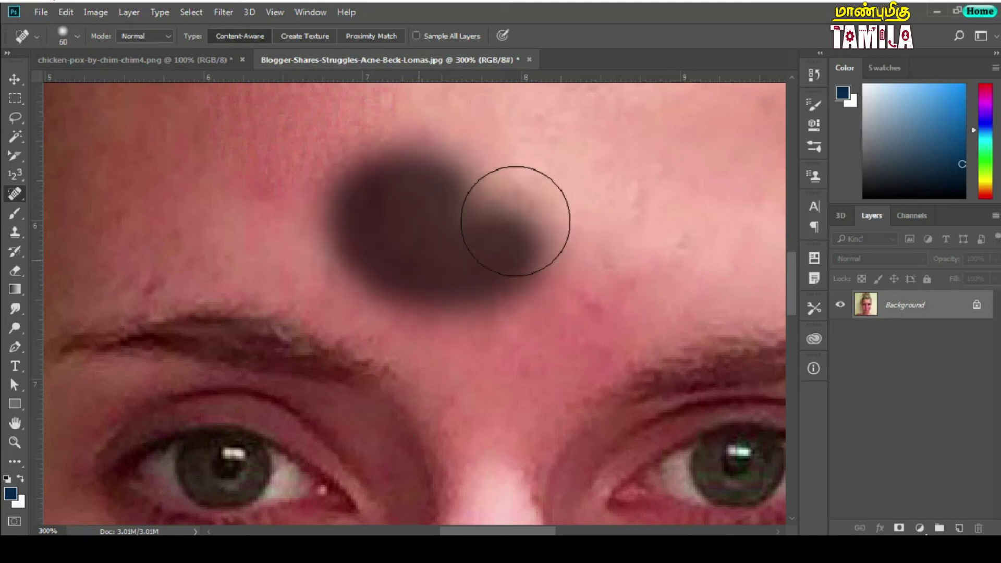
Retry a Proximity Match forehead stroke at 100%, then return to Content-Aware
{"action": "left_click", "coordinate": [367, 31]}
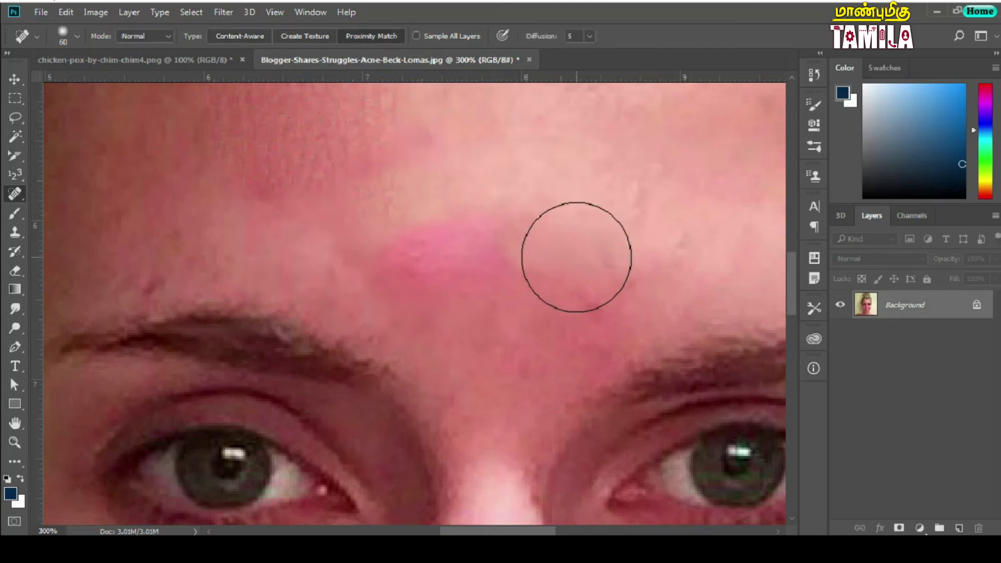
{"action": "key", "text": "ctrl+minus"}
{"action": "key", "text": "ctrl+minus"}
{"action": "left_click_drag", "start_coordinate": [506, 208], "coordinate": [506, 223]}
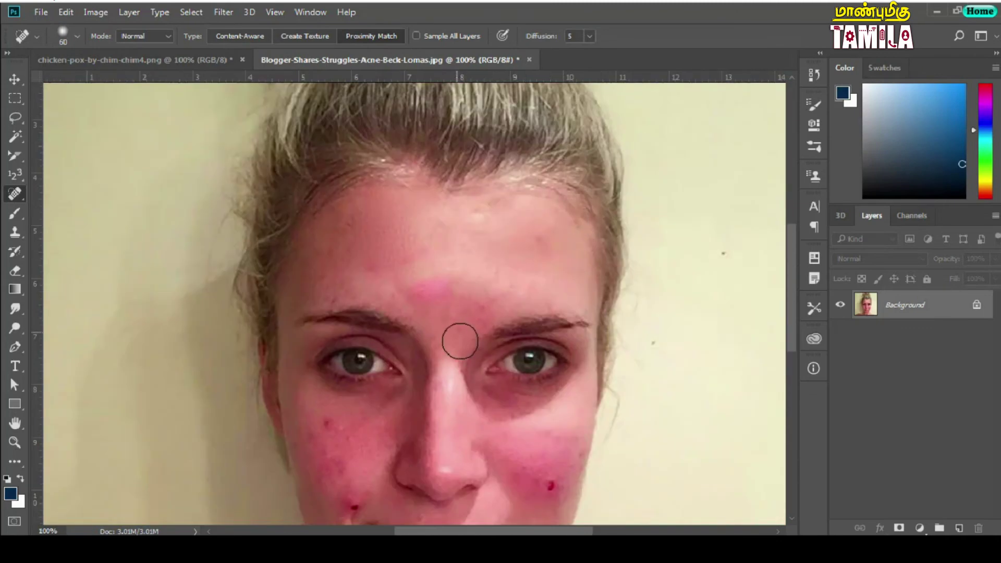
{"action": "left_click", "coordinate": [234, 41]}
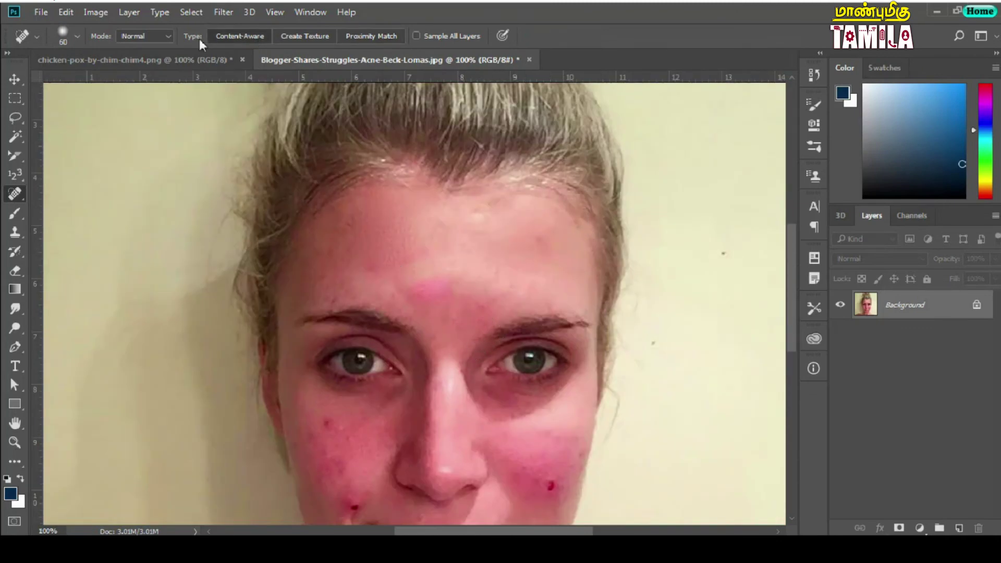
{"action": "right_click", "coordinate": [23, 191]}
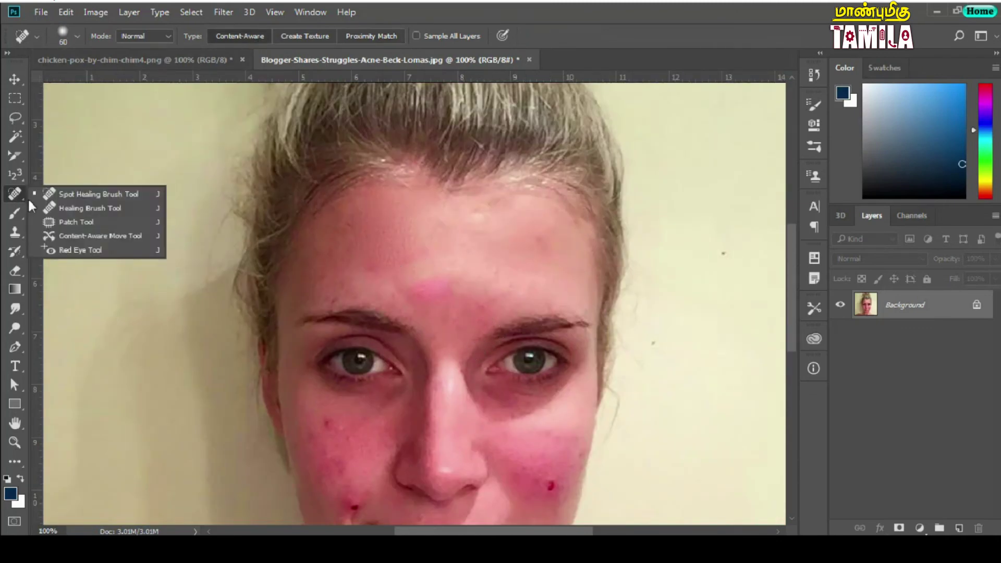
Close the woman's photo without saving its edits
{"action": "left_click", "coordinate": [90, 224]}
{"action": "left_click", "coordinate": [528, 59]}
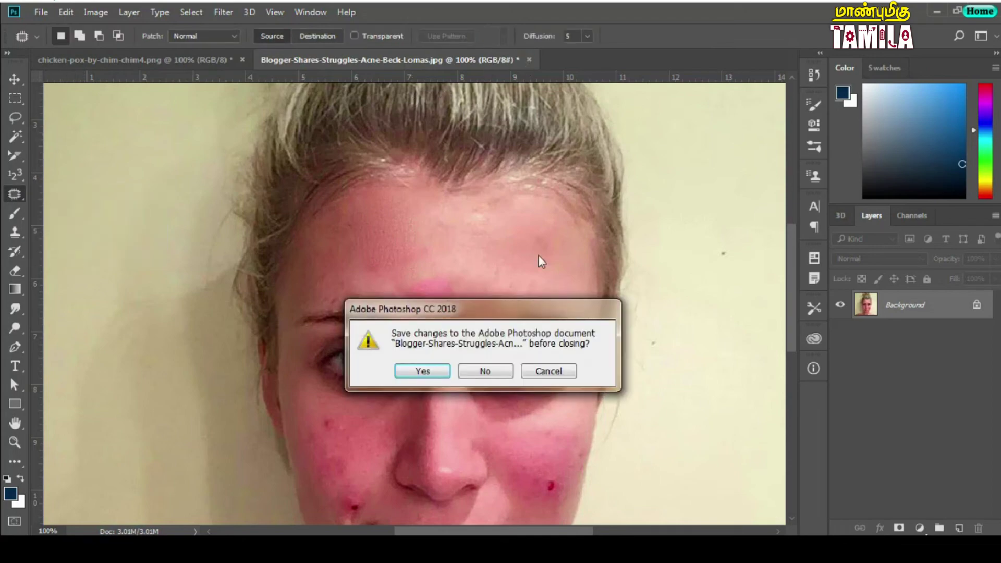
{"action": "left_click", "coordinate": [500, 370]}
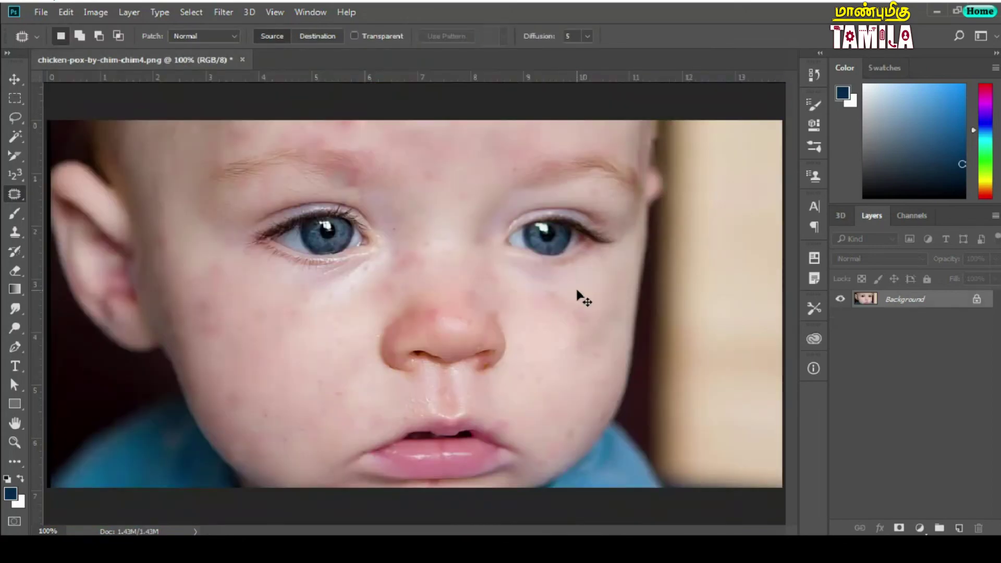
Open the harry-styles acne photo at 100% and select the Patch Tool
{"action": "key", "text": "ctrl+o"}
{"action": "left_click", "coordinate": [339, 245]}
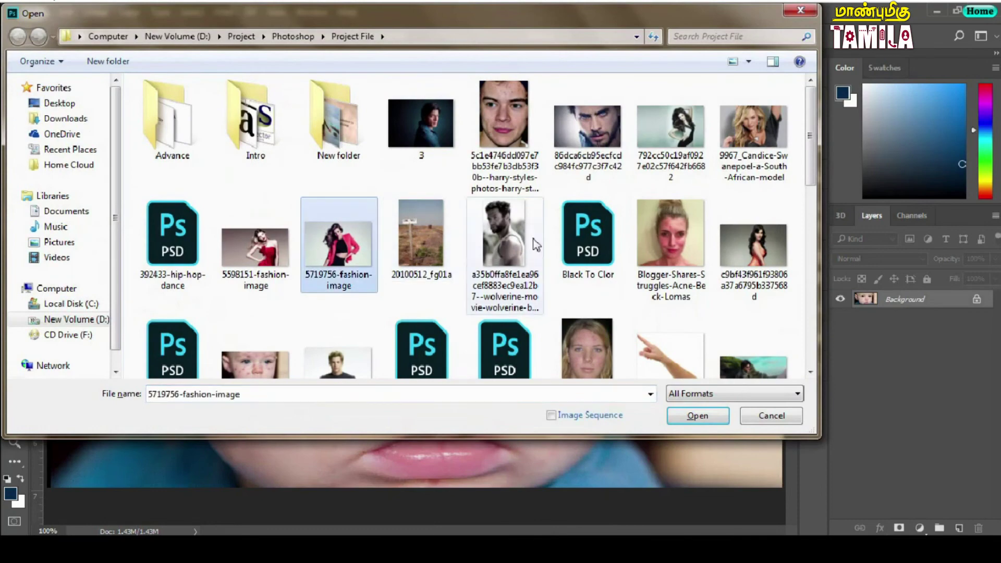
{"action": "double_click", "coordinate": [504, 138]}
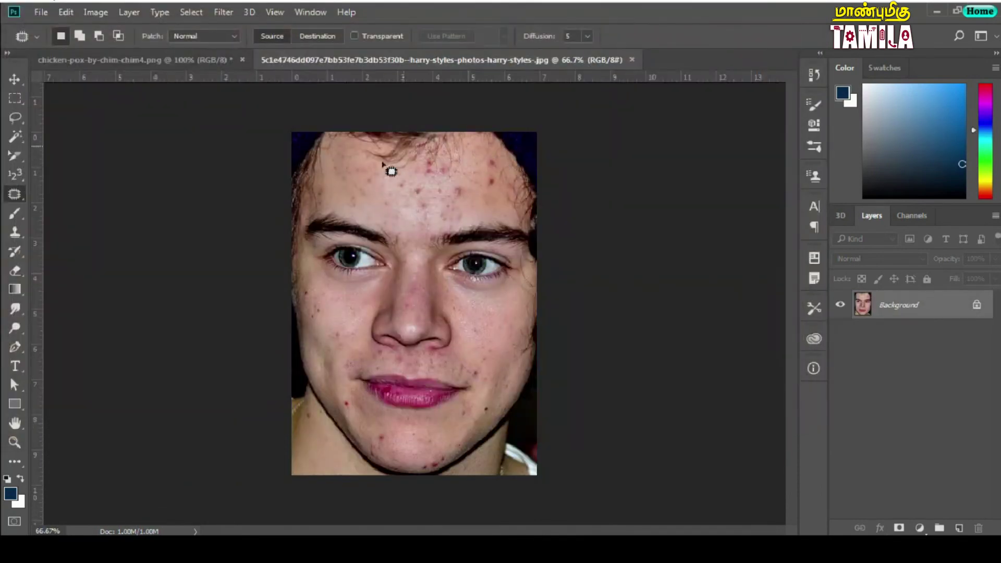
{"action": "scroll", "coordinate": [415, 213], "scroll_direction": "up", "scroll_amount": 1}
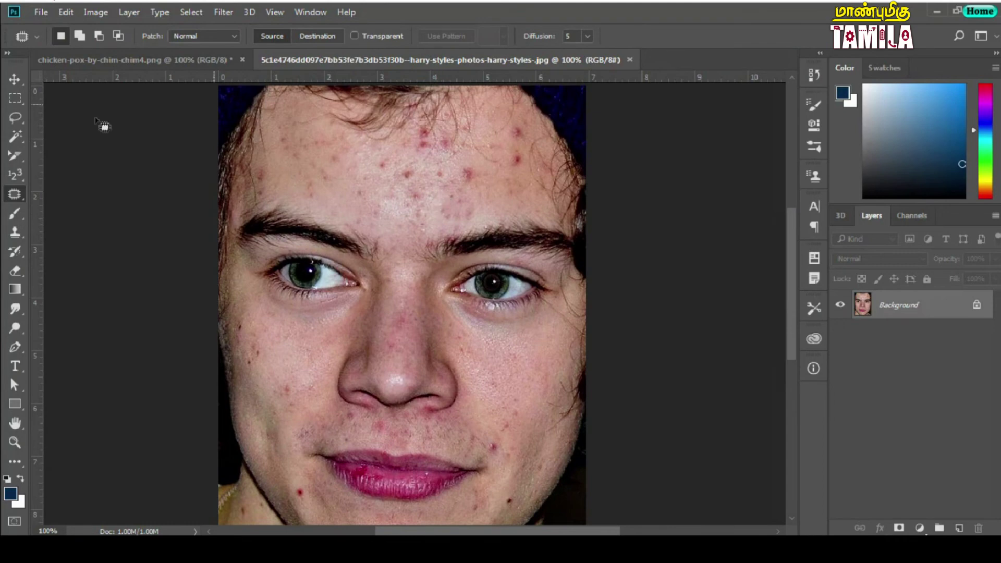
{"action": "right_click", "coordinate": [22, 201]}
{"action": "left_click", "coordinate": [60, 216]}
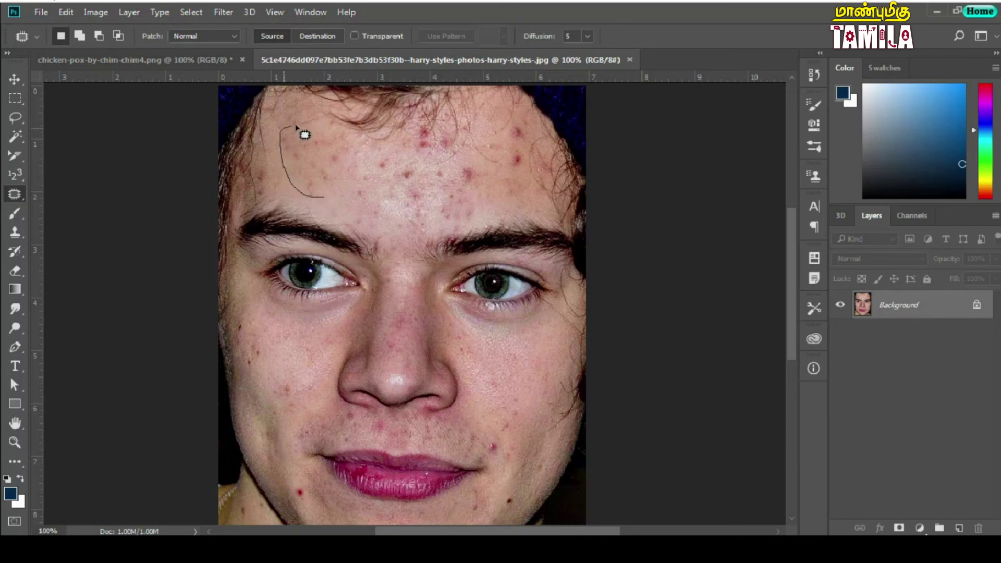
Patch the acne area on the left forehead with clean cheek skin
{"action": "left_click_drag", "start_coordinate": [358, 151], "coordinate": [349, 171]}
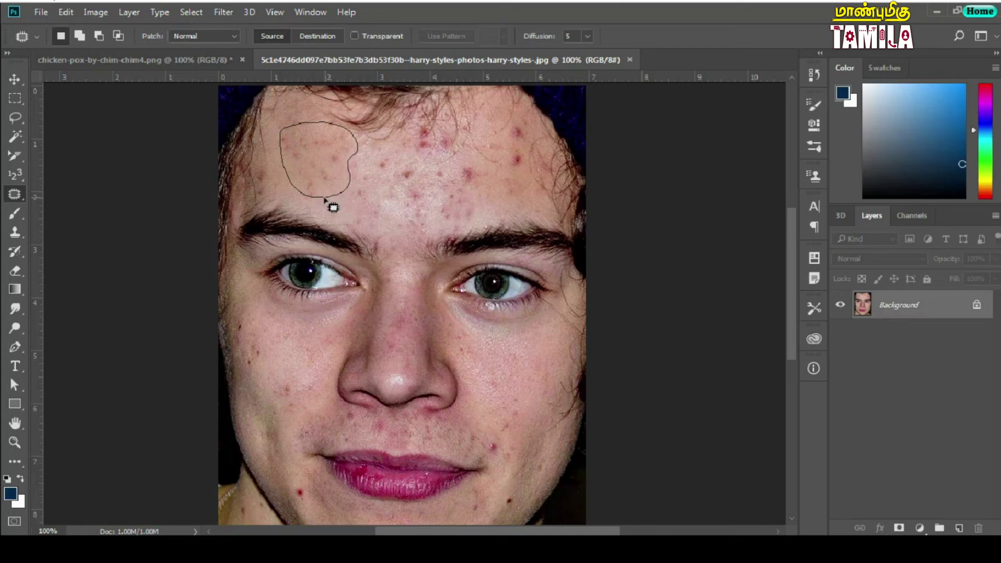
{"action": "left_click_drag", "start_coordinate": [324, 199], "coordinate": [324, 197]}
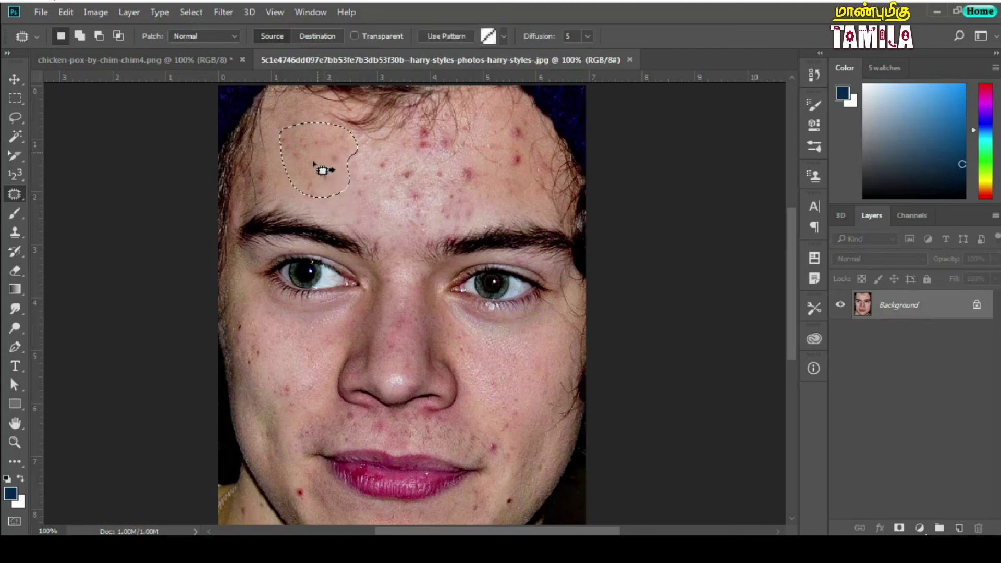
{"action": "left_click_drag", "start_coordinate": [315, 165], "coordinate": [285, 380]}
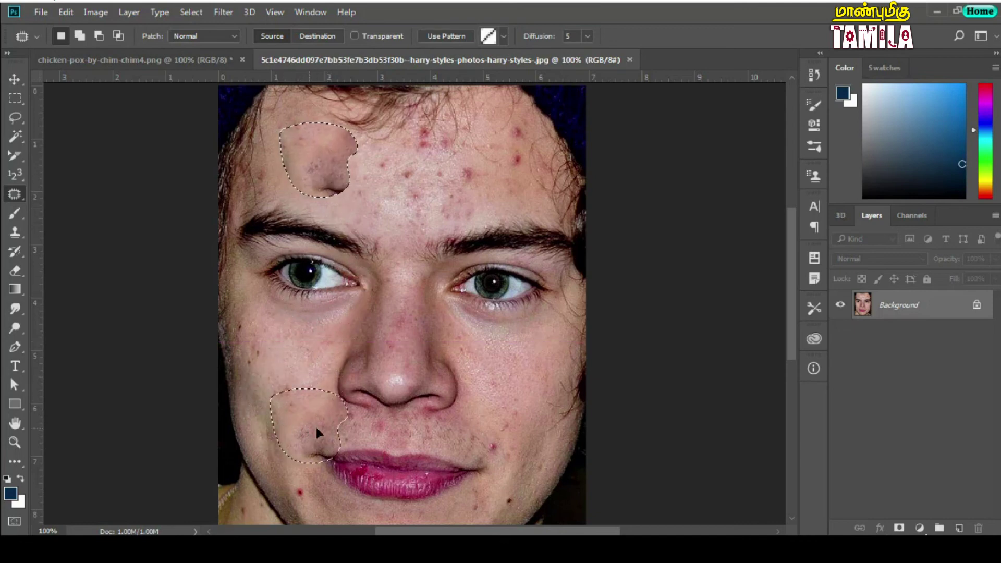
{"action": "mouse_move", "coordinate": [286, 384]}
{"action": "left_mouse_down"}
{"action": "mouse_move", "coordinate": [526, 392]}
{"action": "mouse_move", "coordinate": [513, 383]}
{"action": "left_mouse_up"}
{"action": "key", "text": "ctrl+d"}
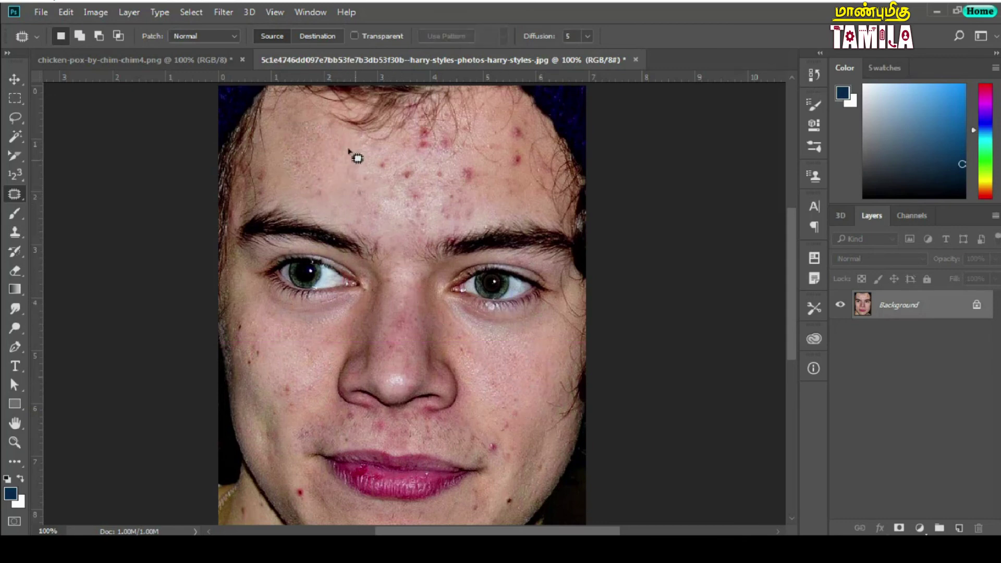
Patch another left-forehead spot and a right-forehead spot with clean skin
{"action": "left_click_drag", "start_coordinate": [326, 135], "coordinate": [328, 136]}
{"action": "left_click_drag", "start_coordinate": [323, 178], "coordinate": [518, 455]}
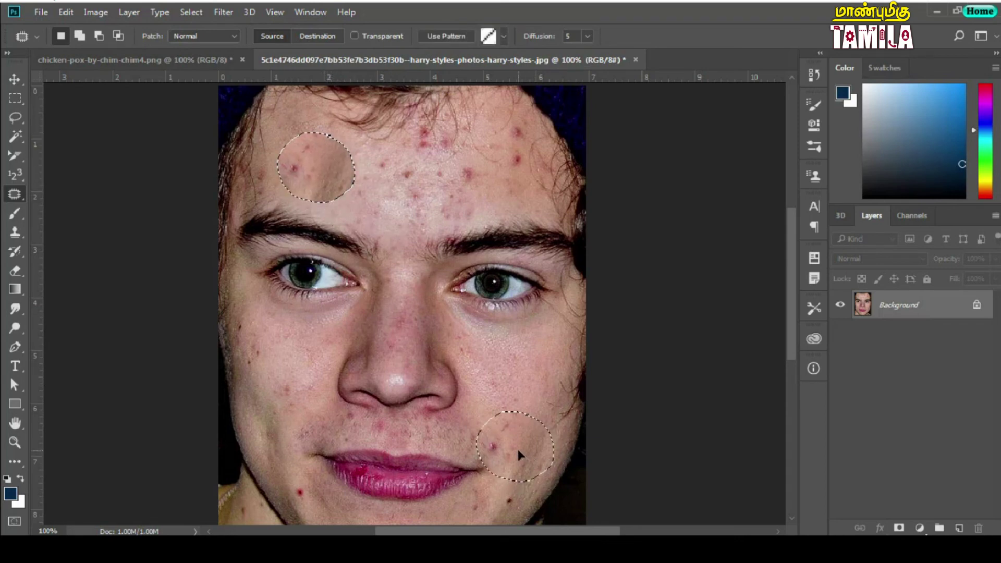
{"action": "mouse_move", "coordinate": [518, 451]}
{"action": "left_mouse_down"}
{"action": "mouse_move", "coordinate": [267, 418]}
{"action": "mouse_move", "coordinate": [277, 425]}
{"action": "left_mouse_up"}
{"action": "mouse_move", "coordinate": [472, 130]}
{"action": "left_mouse_down"}
{"action": "mouse_move", "coordinate": [457, 201]}
{"action": "mouse_move", "coordinate": [474, 131]}
{"action": "left_mouse_up"}
{"action": "mouse_move", "coordinate": [457, 167]}
{"action": "left_mouse_down"}
{"action": "mouse_move", "coordinate": [346, 181]}
{"action": "mouse_move", "coordinate": [343, 172]}
{"action": "left_mouse_up"}
{"action": "left_click", "coordinate": [517, 151]}
Patch the remaining spots across the centre of the forehead
{"action": "mouse_move", "coordinate": [516, 124]}
{"action": "left_mouse_down"}
{"action": "mouse_move", "coordinate": [527, 161]}
{"action": "mouse_move", "coordinate": [513, 141]}
{"action": "left_mouse_up"}
{"action": "left_click", "coordinate": [505, 185]}
{"action": "mouse_move", "coordinate": [449, 164]}
{"action": "left_mouse_down"}
{"action": "mouse_move", "coordinate": [436, 179]}
{"action": "mouse_move", "coordinate": [347, 192]}
{"action": "mouse_move", "coordinate": [407, 232]}
{"action": "mouse_move", "coordinate": [482, 206]}
{"action": "mouse_move", "coordinate": [476, 156]}
{"action": "left_mouse_up"}
{"action": "left_click_drag", "start_coordinate": [424, 177], "coordinate": [440, 183]}
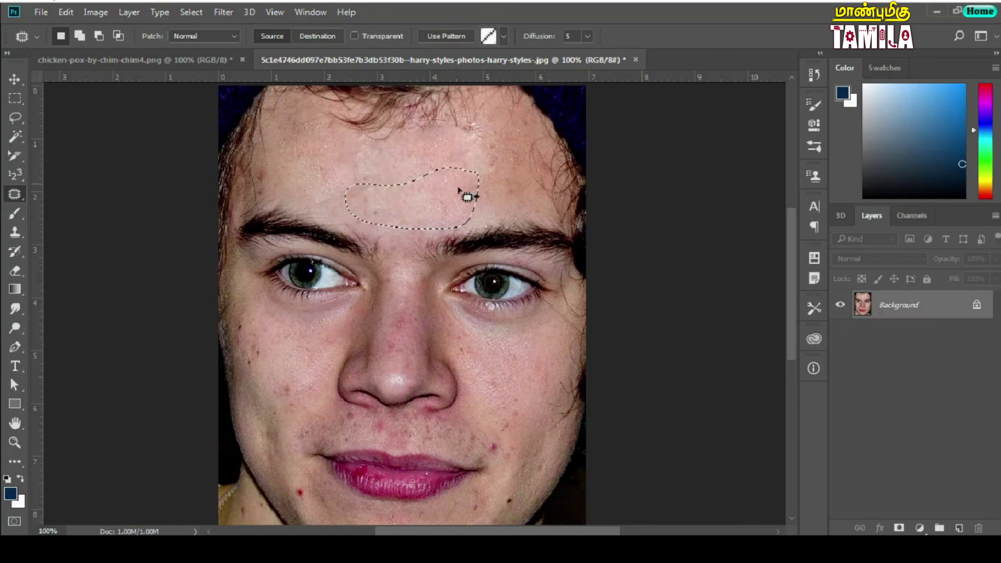
{"action": "left_click", "coordinate": [453, 226]}
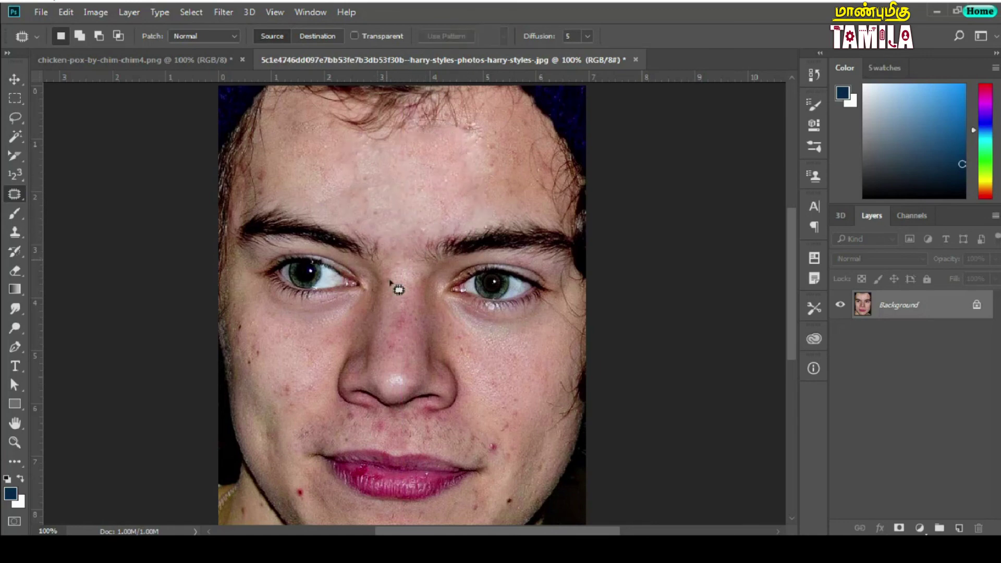
Patch the spots on the left cheek, above the upper lip, below the nose and beside the lip
{"action": "mouse_move", "coordinate": [234, 359]}
{"action": "left_mouse_down"}
{"action": "mouse_move", "coordinate": [249, 311]}
{"action": "mouse_move", "coordinate": [311, 357]}
{"action": "mouse_move", "coordinate": [299, 384]}
{"action": "mouse_move", "coordinate": [302, 341]}
{"action": "left_mouse_up"}
{"action": "left_click", "coordinate": [378, 443]}
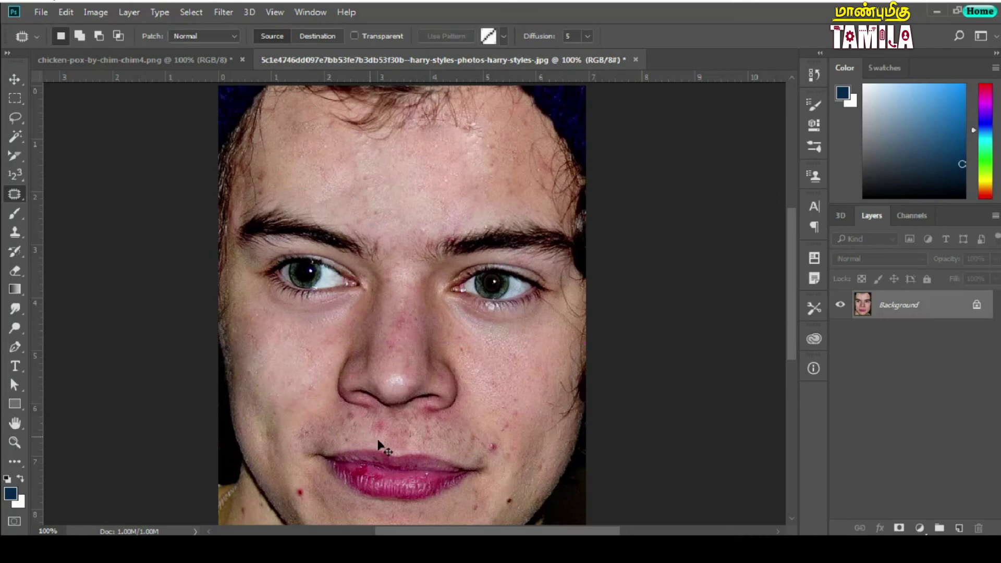
{"action": "left_click_drag", "start_coordinate": [387, 432], "coordinate": [410, 423]}
{"action": "left_click", "coordinate": [361, 439]}
{"action": "mouse_move", "coordinate": [349, 412]}
{"action": "left_mouse_down"}
{"action": "mouse_move", "coordinate": [329, 426]}
{"action": "mouse_move", "coordinate": [353, 423]}
{"action": "mouse_move", "coordinate": [357, 442]}
{"action": "left_mouse_up"}
{"action": "key", "text": "ctrl+d"}
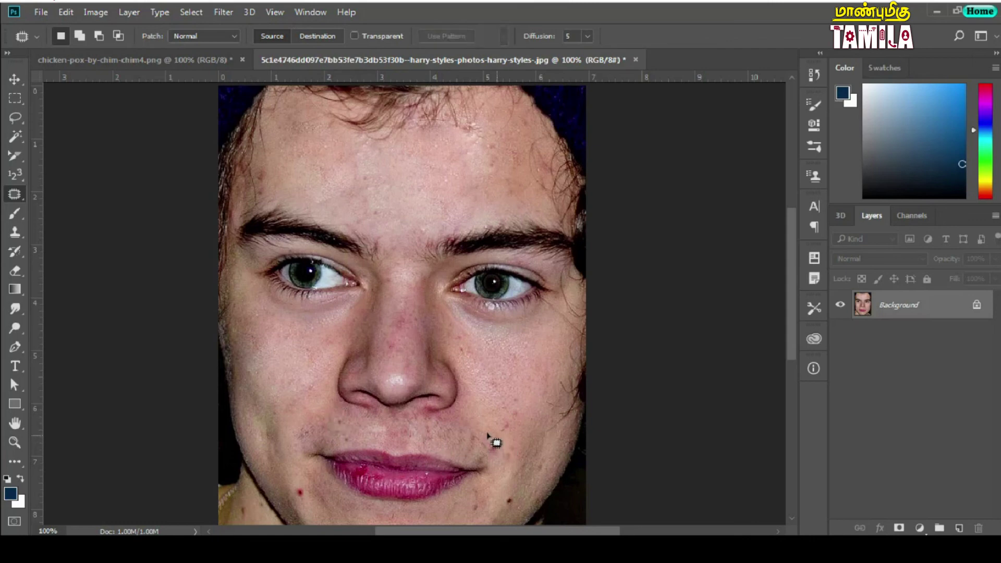
{"action": "mouse_move", "coordinate": [456, 447]}
{"action": "left_mouse_down"}
{"action": "mouse_move", "coordinate": [509, 448]}
{"action": "mouse_move", "coordinate": [474, 442]}
{"action": "mouse_move", "coordinate": [515, 416]}
{"action": "left_mouse_up"}
{"action": "key", "text": "ctrl+d"}
Patch the right-cheek, lower-right-cheek and two forehead spots with clean skin
{"action": "key", "text": "ctrl+d"}
{"action": "mouse_move", "coordinate": [472, 360]}
{"action": "left_mouse_down"}
{"action": "mouse_move", "coordinate": [467, 347]}
{"action": "mouse_move", "coordinate": [511, 362]}
{"action": "left_mouse_up"}
{"action": "key", "text": "ctrl+d"}
{"action": "mouse_move", "coordinate": [504, 517]}
{"action": "left_mouse_down"}
{"action": "mouse_move", "coordinate": [509, 502]}
{"action": "mouse_move", "coordinate": [545, 498]}
{"action": "left_mouse_up"}
{"action": "key", "text": "ctrl+d"}
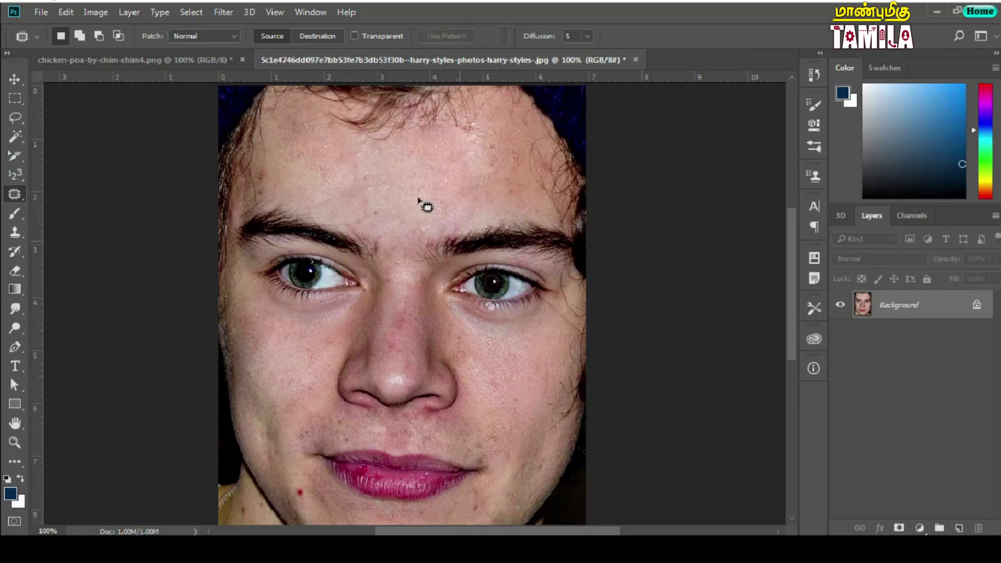
{"action": "left_click_drag", "start_coordinate": [513, 146], "coordinate": [413, 196]}
{"action": "key", "text": "ctrl+d"}
{"action": "left_click_drag", "start_coordinate": [406, 154], "coordinate": [389, 160]}
{"action": "left_click_drag", "start_coordinate": [392, 203], "coordinate": [400, 264]}
{"action": "key", "text": "ctrl+d"}
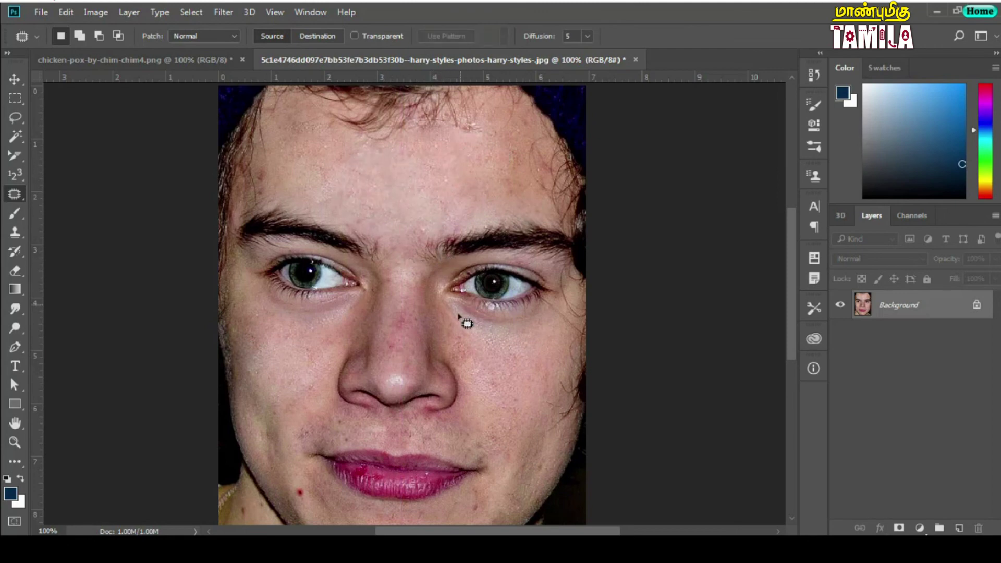
{"action": "scroll", "coordinate": [442, 252], "scroll_direction": "down", "scroll_amount": 3}
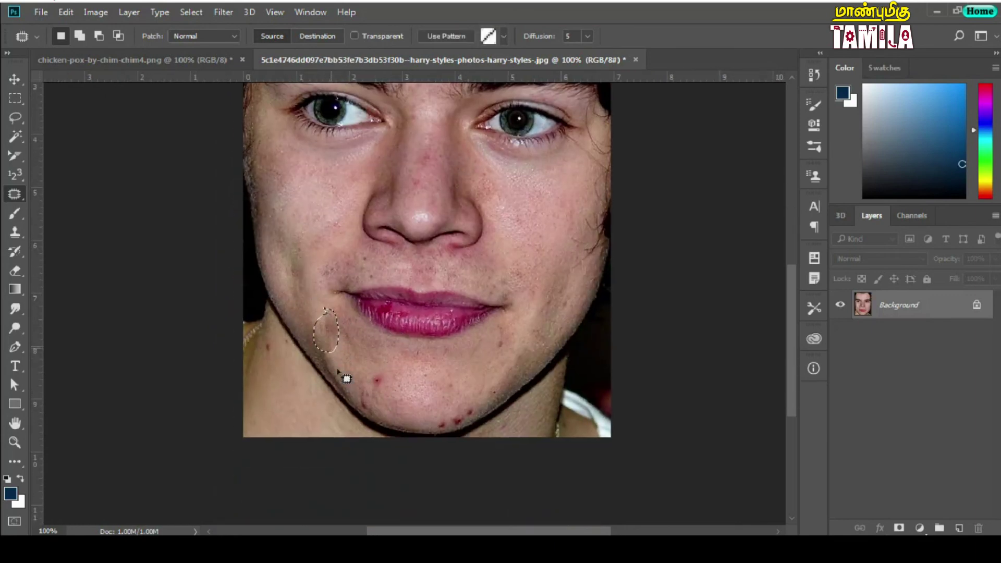
Patch the upper and lower chin spots, then fit the whole face and show History
{"action": "left_click_drag", "start_coordinate": [378, 363], "coordinate": [360, 405]}
{"action": "left_click_drag", "start_coordinate": [376, 366], "coordinate": [376, 364]}
{"action": "left_click_drag", "start_coordinate": [371, 389], "coordinate": [411, 399]}
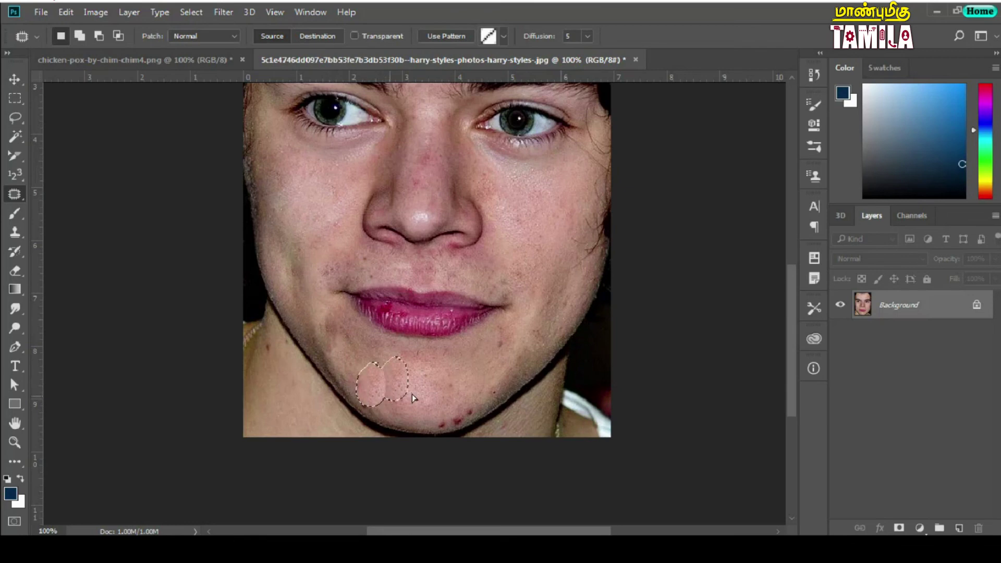
{"action": "mouse_move", "coordinate": [472, 404]}
{"action": "left_mouse_down"}
{"action": "mouse_move", "coordinate": [442, 433]}
{"action": "mouse_move", "coordinate": [435, 384]}
{"action": "left_mouse_up"}
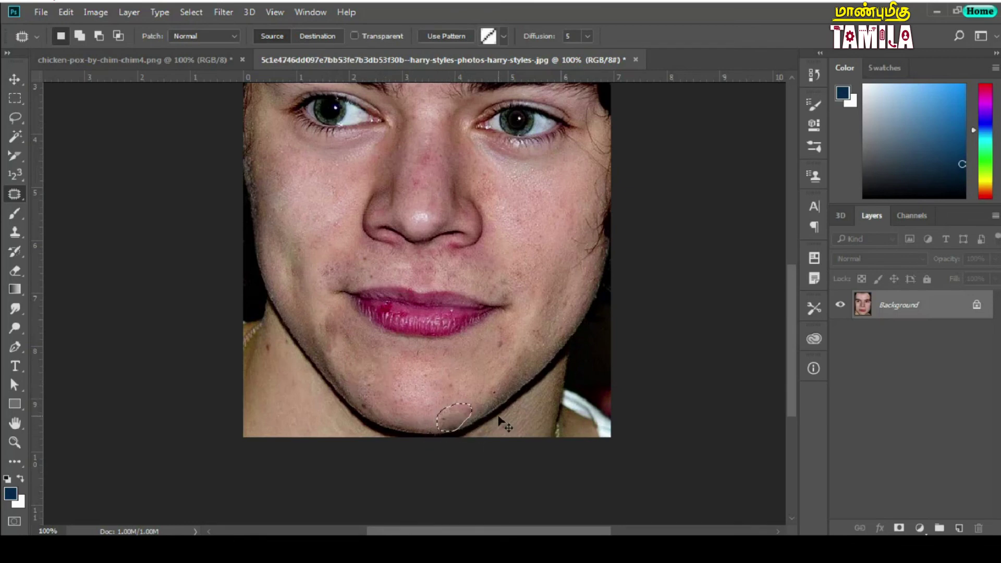
{"action": "key", "text": "ctrl+d"}
{"action": "scroll", "coordinate": [498, 273], "scroll_direction": "up", "scroll_amount": 2}
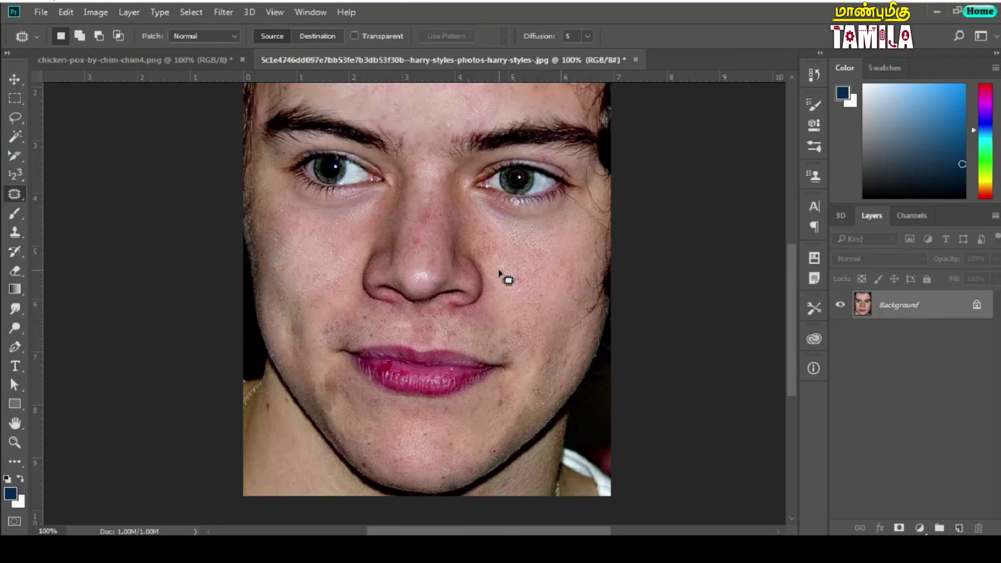
{"action": "scroll", "coordinate": [508, 279], "scroll_direction": "up", "scroll_amount": 1}
{"action": "key", "text": "ctrl+0"}
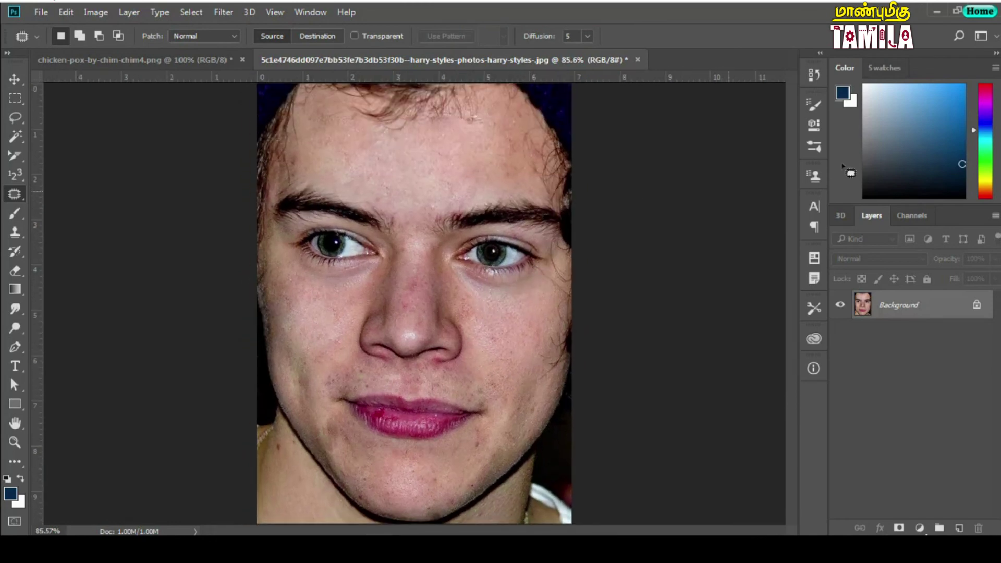
{"action": "left_click", "coordinate": [813, 74]}
{"action": "scroll", "coordinate": [739, 135], "scroll_direction": "up", "scroll_amount": 2}
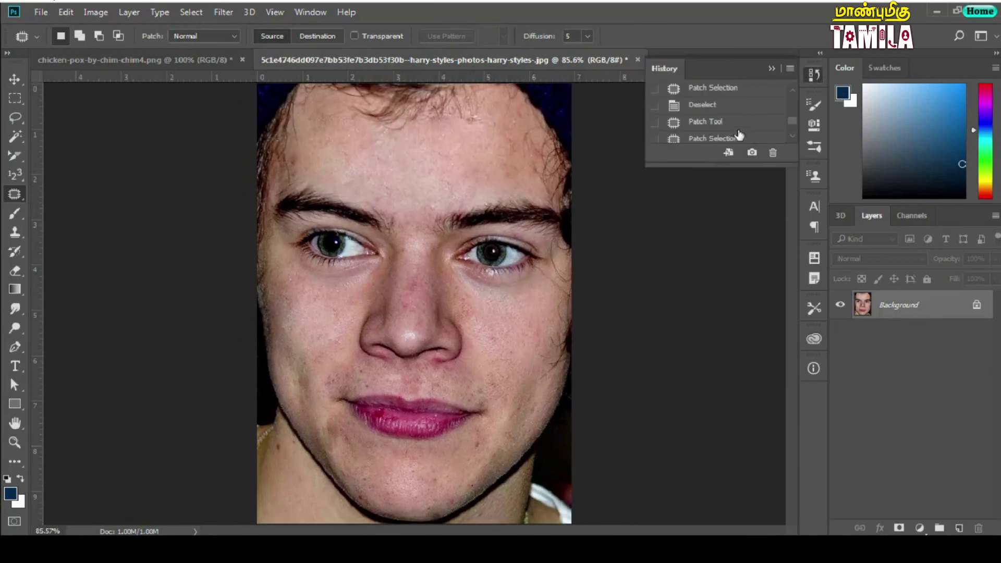
{"action": "scroll", "coordinate": [739, 135], "scroll_direction": "up", "scroll_amount": 1}
{"action": "scroll", "coordinate": [739, 135], "scroll_direction": "up", "scroll_amount": 2}
{"action": "scroll", "coordinate": [739, 135], "scroll_direction": "up", "scroll_amount": 2}
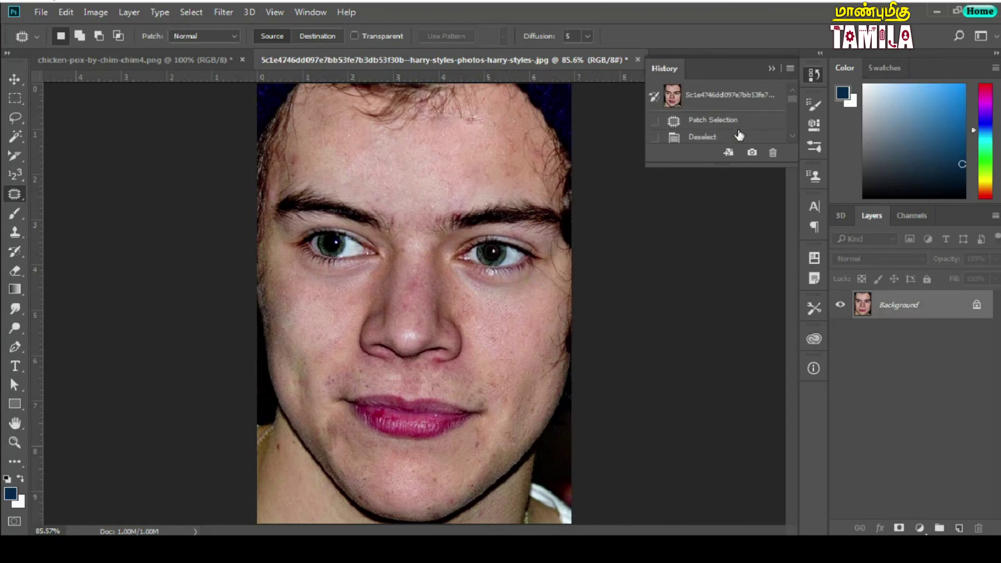
{"action": "left_click", "coordinate": [710, 96]}
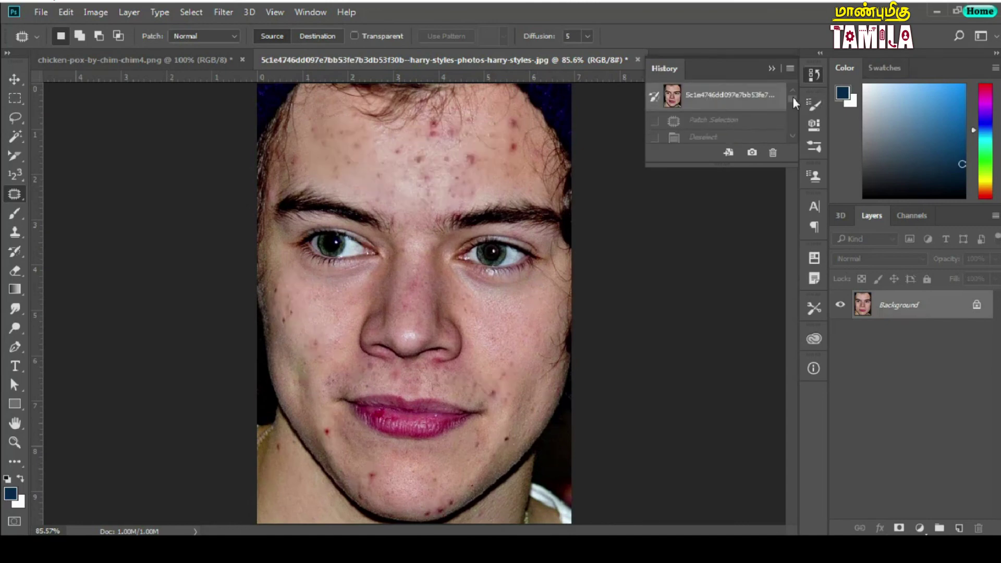
{"action": "left_click_drag", "start_coordinate": [795, 97], "coordinate": [789, 135]}
{"action": "left_click", "coordinate": [740, 136]}
{"action": "left_click", "coordinate": [770, 68]}
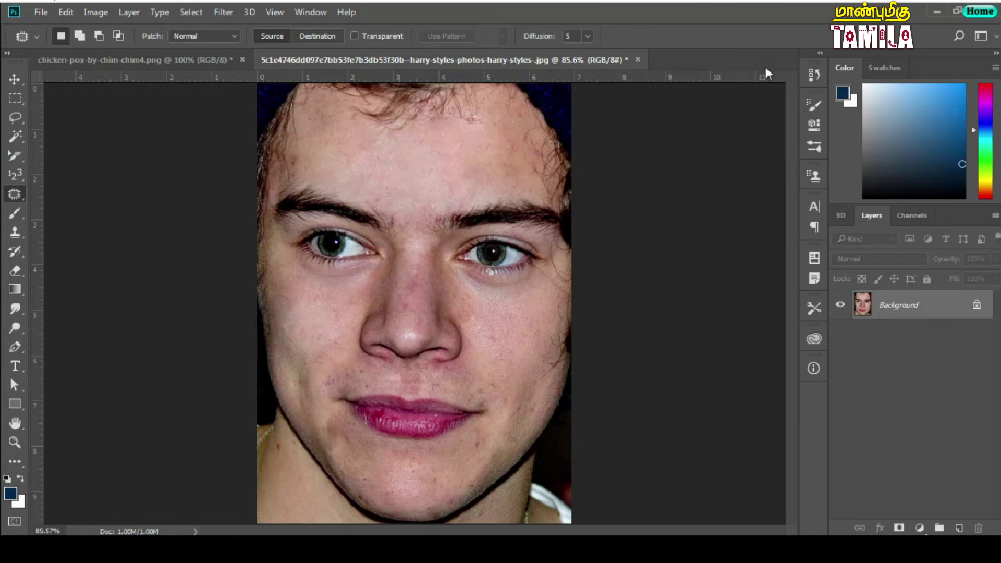
{"action": "right_click", "coordinate": [15, 193]}
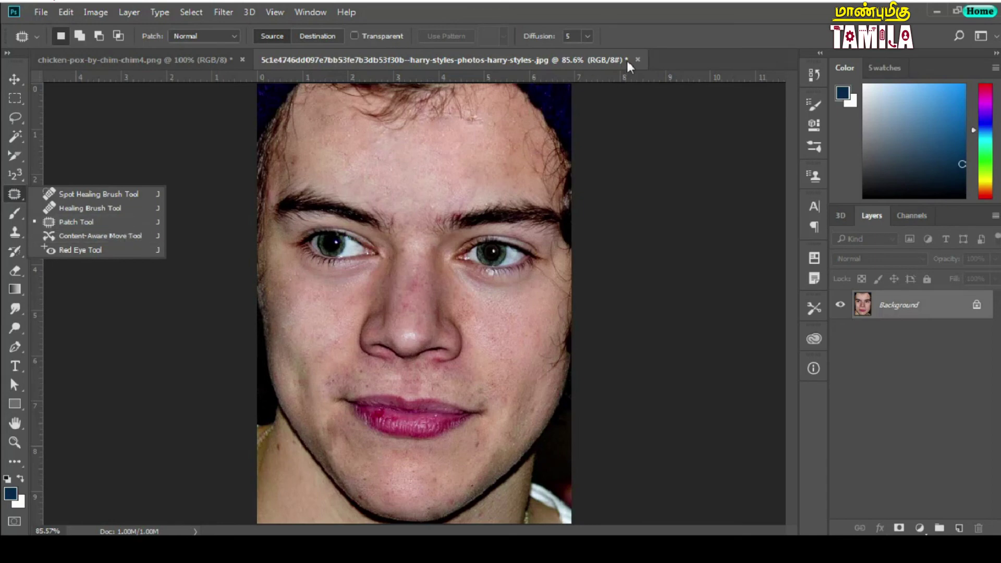
{"action": "left_click", "coordinate": [549, 72]}
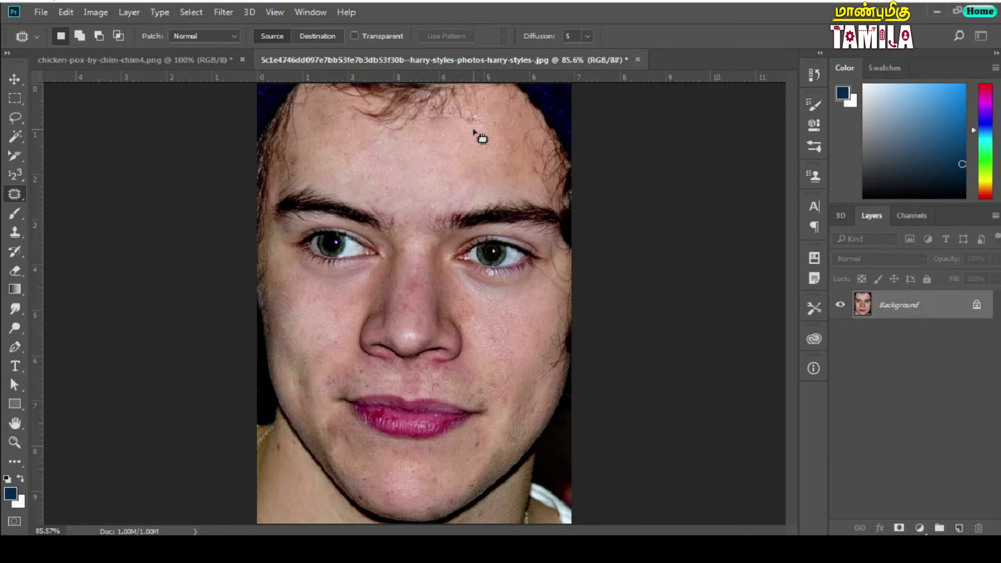
Open the Green-field-with-a-tree-and-blue-sky-wallpaper.jpg image
{"action": "key", "text": "ctrl+o"}
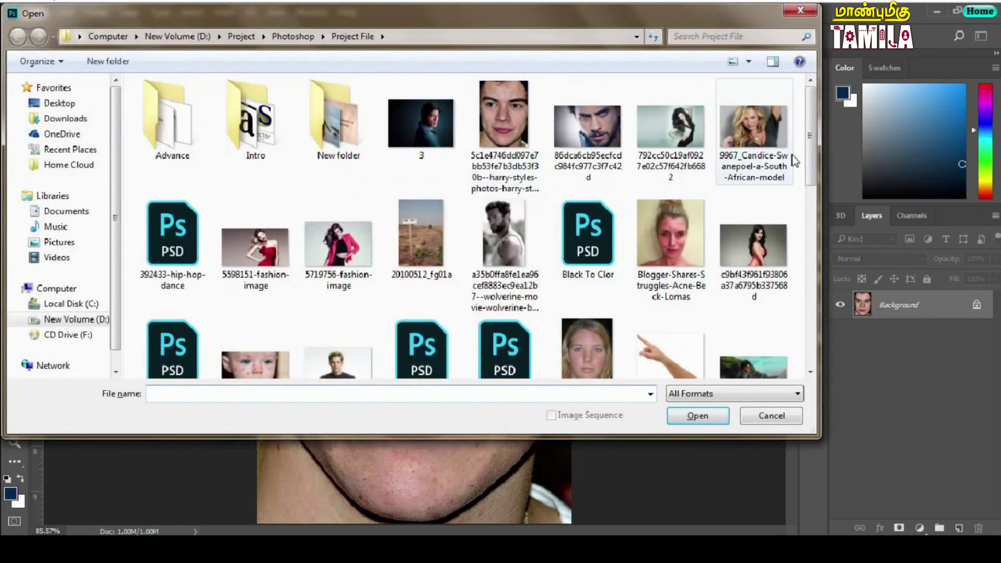
{"action": "left_click_drag", "start_coordinate": [811, 130], "coordinate": [811, 240]}
{"action": "double_click", "coordinate": [588, 172]}
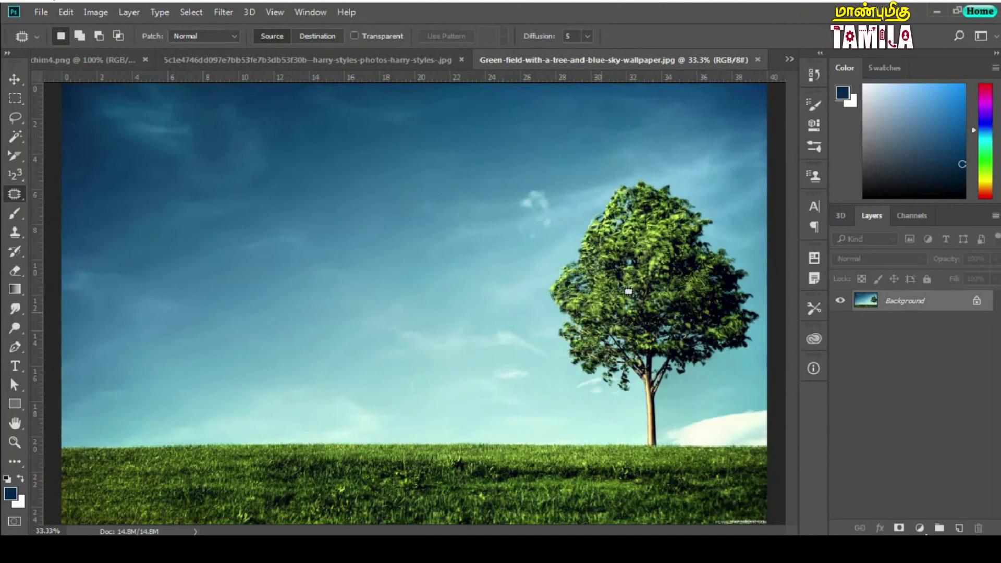
Lasso around the tree and preview the Fill options, cancelling without changes
{"action": "key", "text": "l"}
{"action": "left_click_drag", "start_coordinate": [591, 420], "coordinate": [693, 432]}
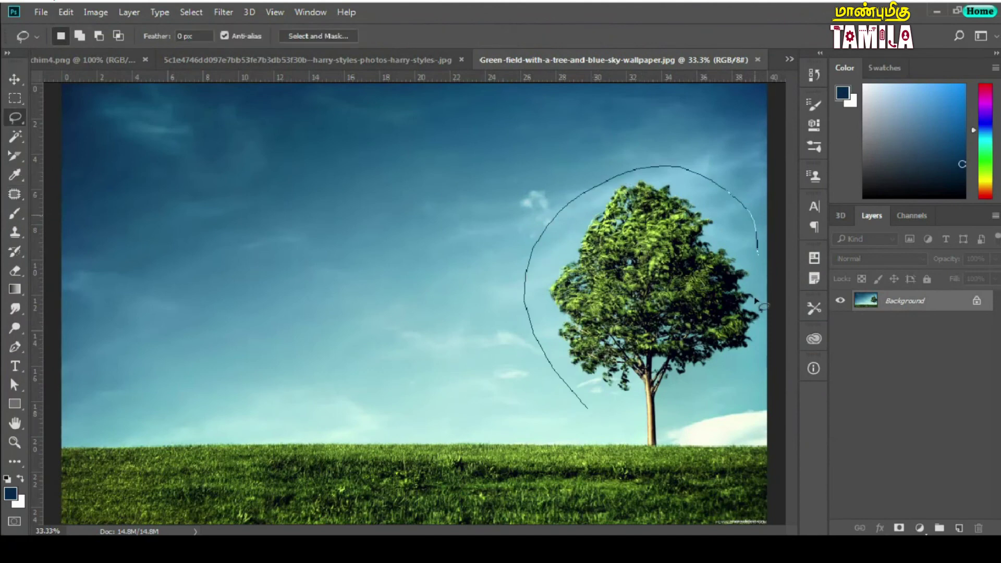
{"action": "key", "text": "shift+F5"}
{"action": "left_click", "coordinate": [405, 174]}
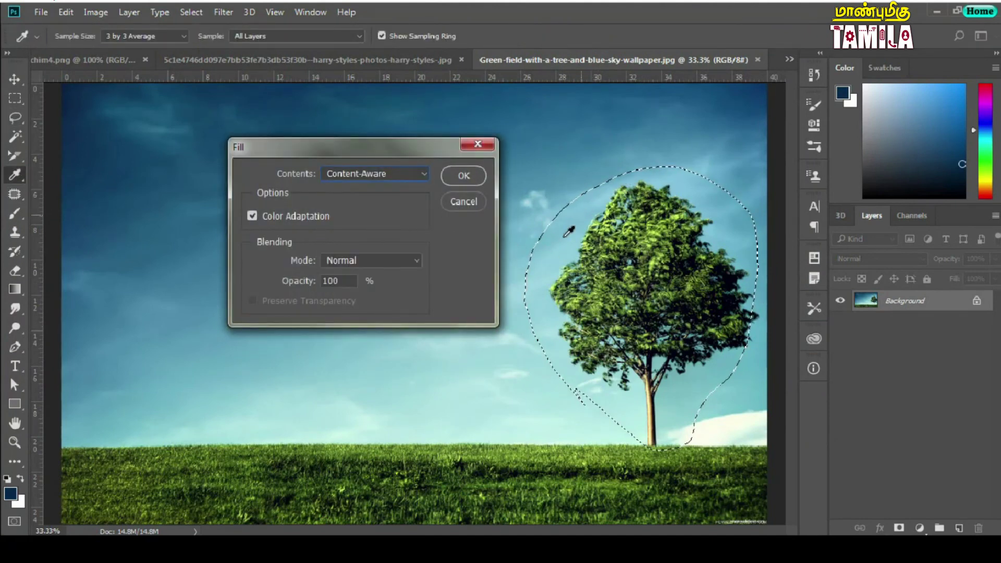
{"action": "left_click", "coordinate": [463, 201]}
Deselect, then outline the tree using the Content-Aware Move Tool
{"action": "key", "text": "ctrl+d"}
{"action": "right_click", "coordinate": [20, 191]}
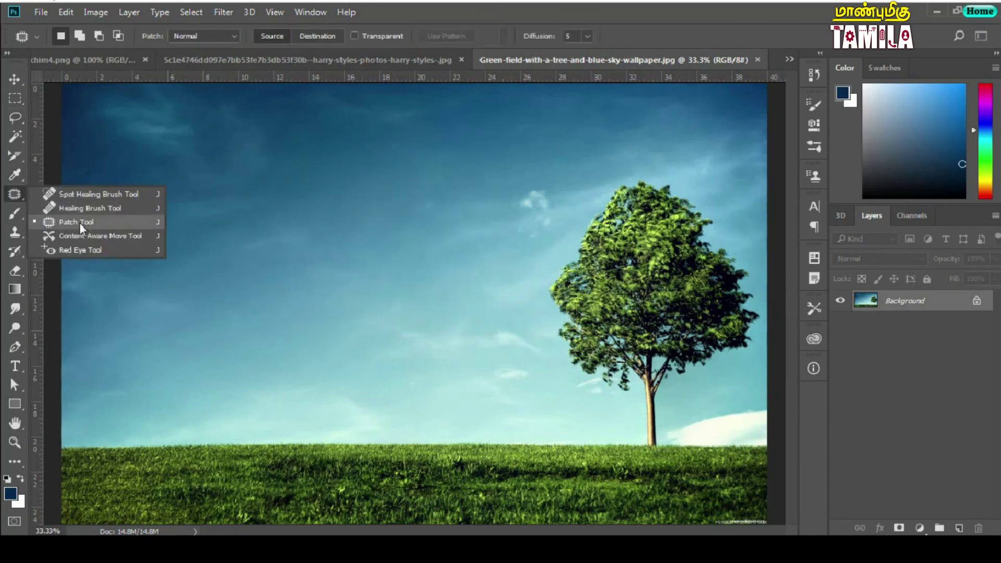
{"action": "left_click", "coordinate": [98, 236]}
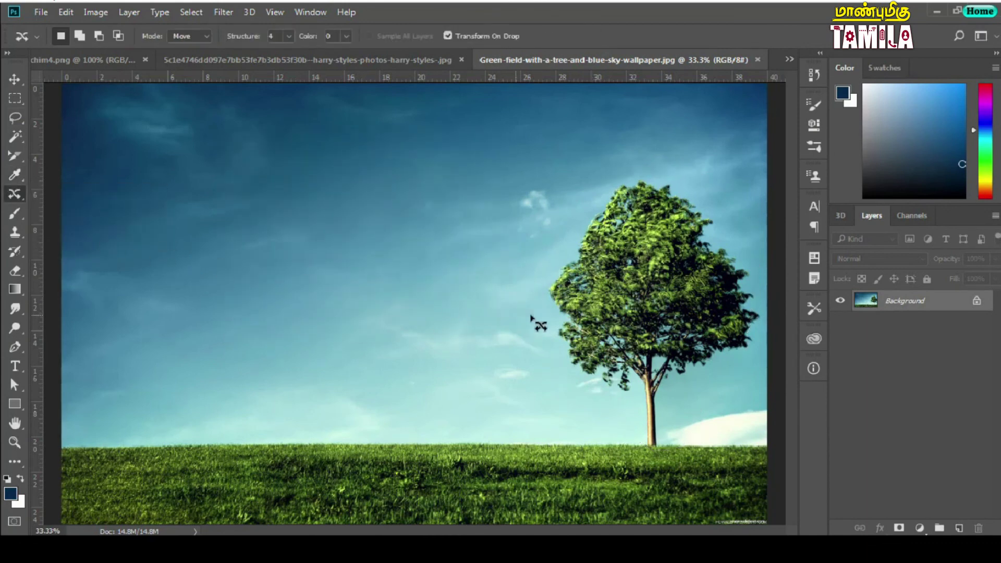
{"action": "left_click_drag", "start_coordinate": [553, 309], "coordinate": [694, 188]}
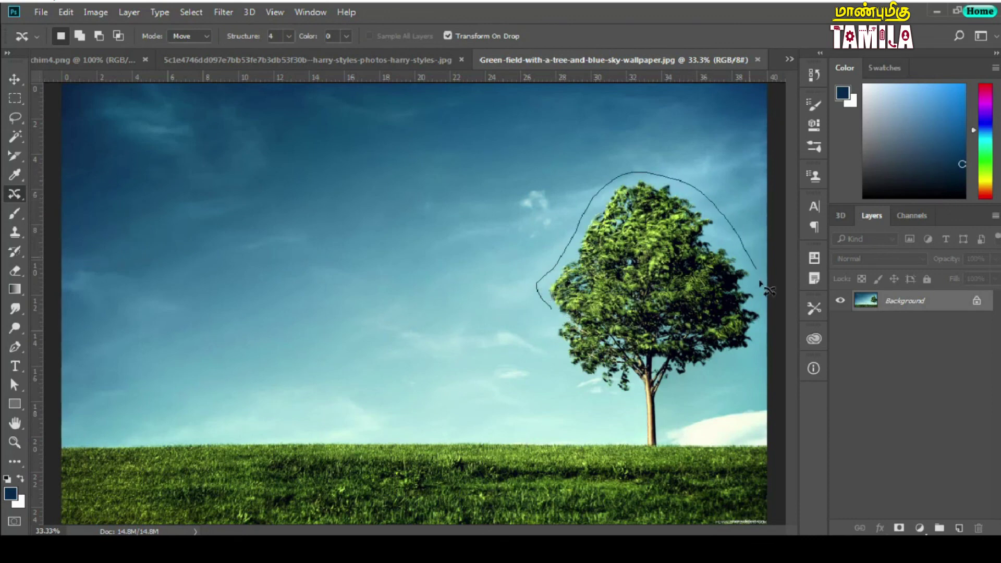
{"action": "mouse_move", "coordinate": [757, 338]}
{"action": "left_mouse_down"}
{"action": "mouse_move", "coordinate": [719, 379]}
{"action": "mouse_move", "coordinate": [668, 406]}
{"action": "left_mouse_up"}
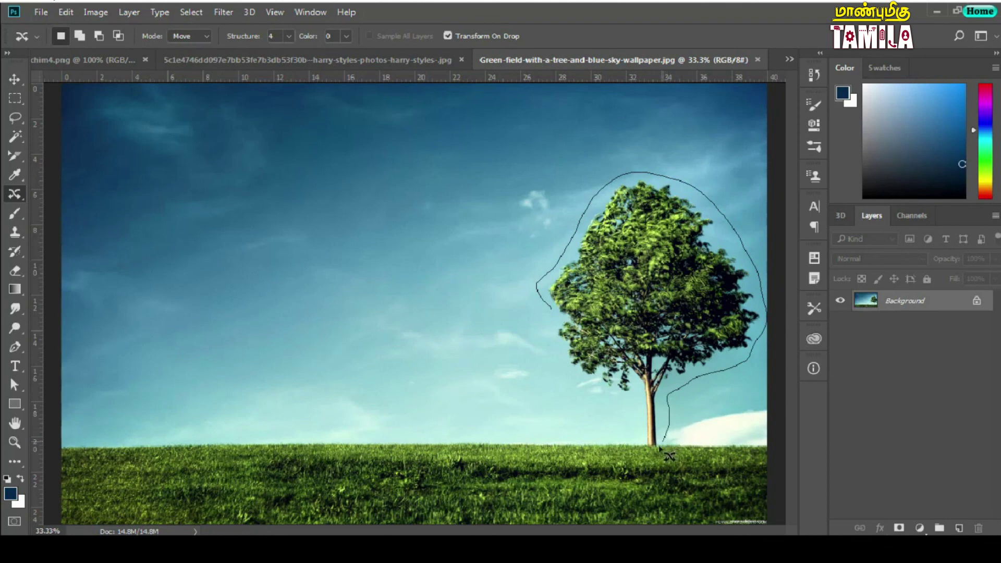
{"action": "left_click_drag", "start_coordinate": [670, 456], "coordinate": [547, 306]}
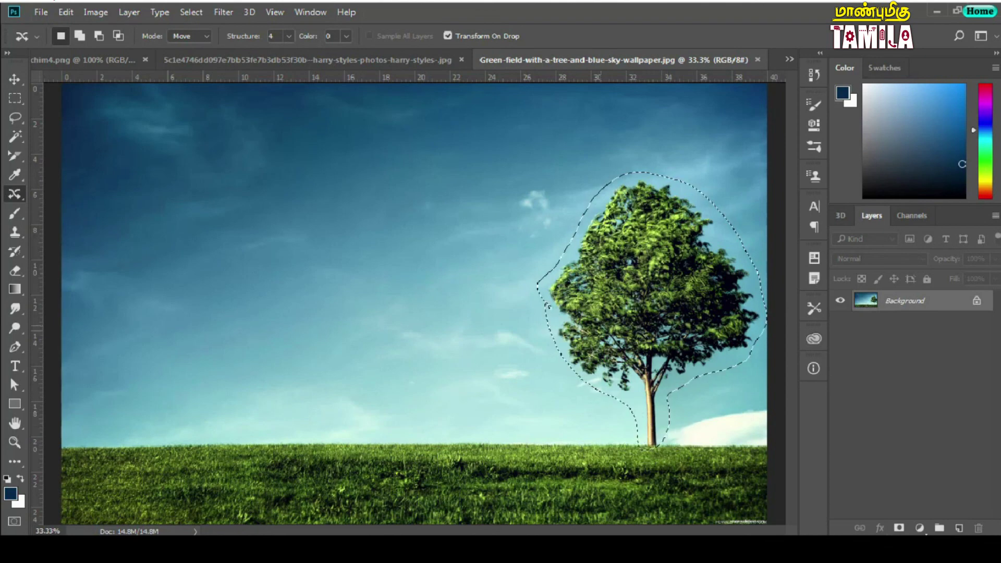
Move the outlined tree to the middle of the picture and commit it
{"action": "mouse_move", "coordinate": [611, 329]}
{"action": "left_mouse_down"}
{"action": "mouse_move", "coordinate": [147, 330]}
{"action": "mouse_move", "coordinate": [173, 330]}
{"action": "left_mouse_up"}
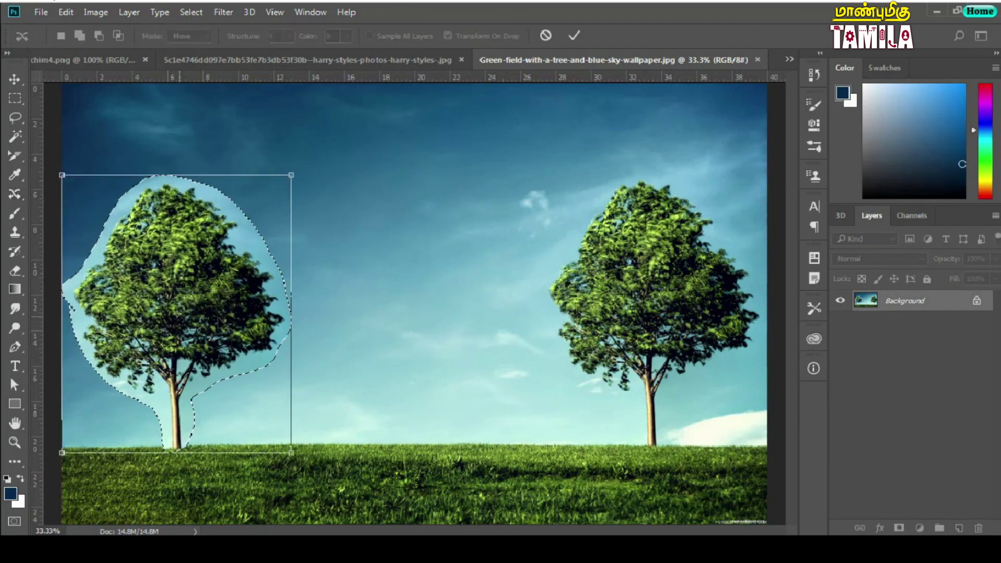
{"action": "left_click_drag", "start_coordinate": [205, 274], "coordinate": [477, 271]}
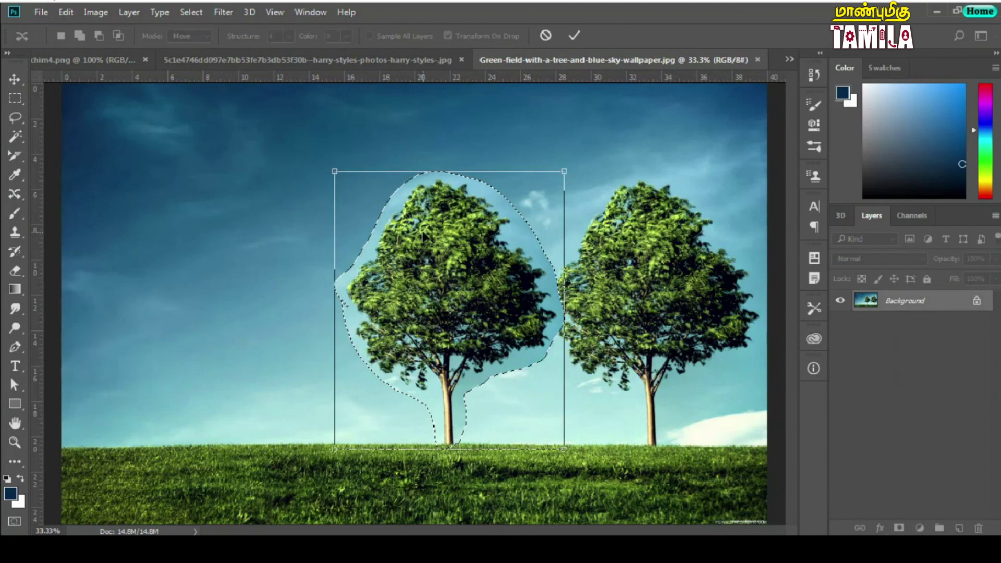
{"action": "left_click_drag", "start_coordinate": [482, 229], "coordinate": [473, 230]}
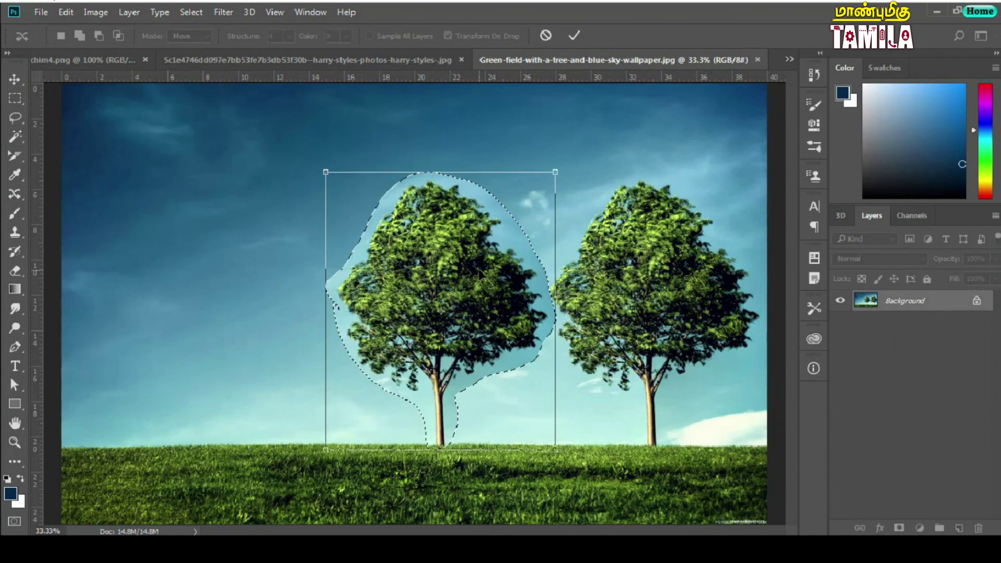
{"action": "key", "text": "Return"}
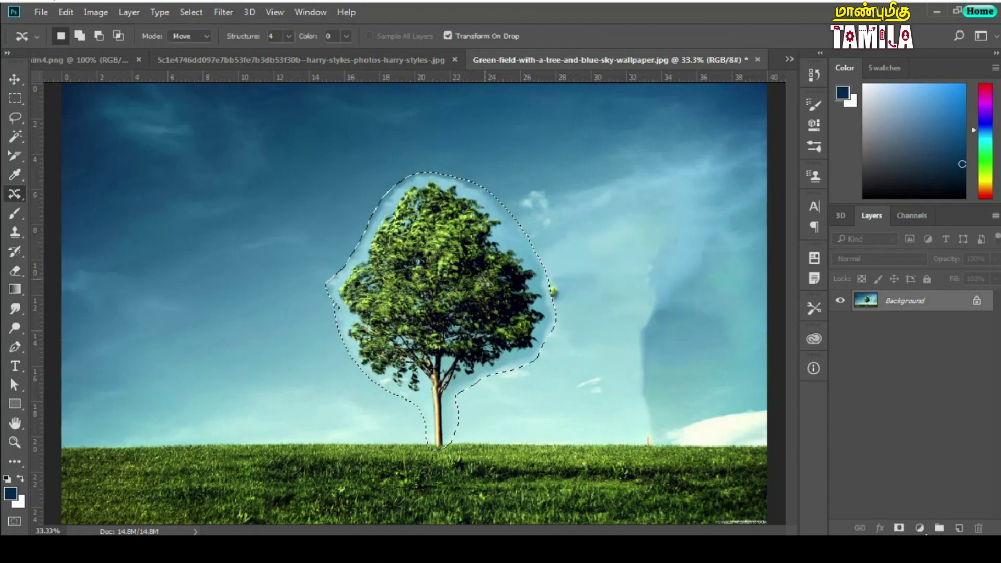
Undo the tree move, restoring the tree's selection at its original spot
{"action": "key", "text": "ctrl+d"}
{"action": "key", "text": "ctrl+z"}
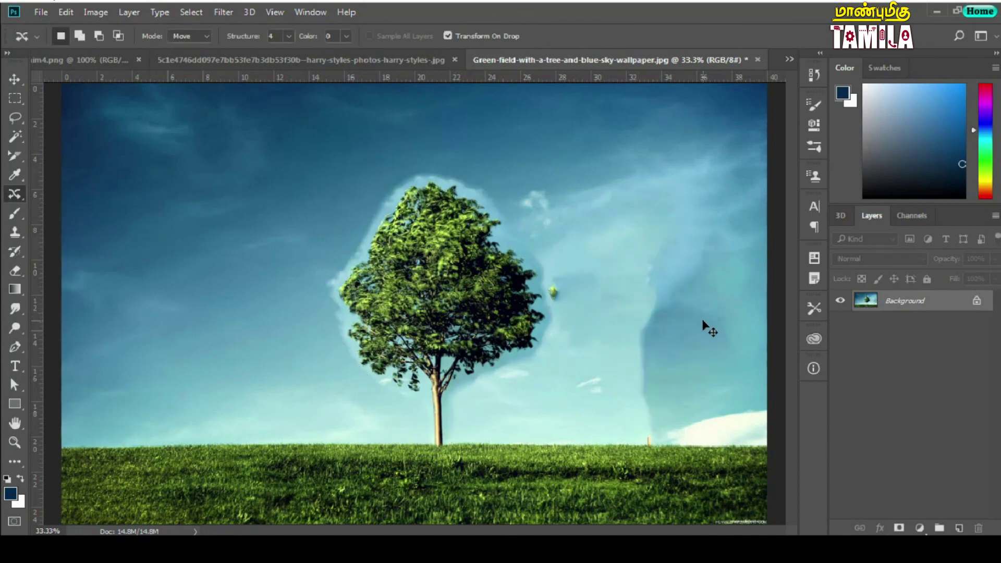
{"action": "key", "text": "ctrl+z"}
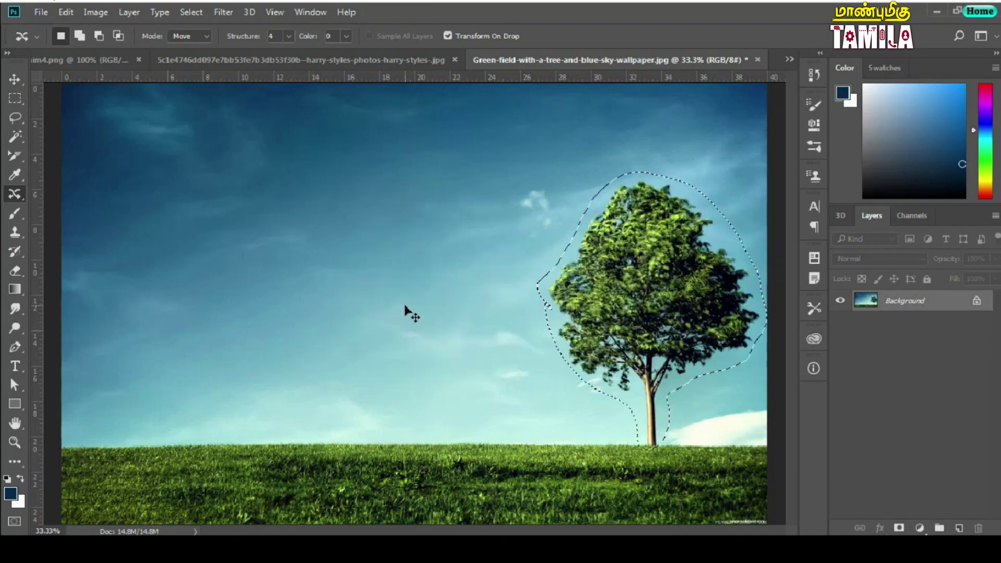
Shift the selected tree slightly left with Content-Aware Move, commit, and choose Red Eye Tool
{"action": "left_click_drag", "start_coordinate": [646, 312], "coordinate": [537, 315]}
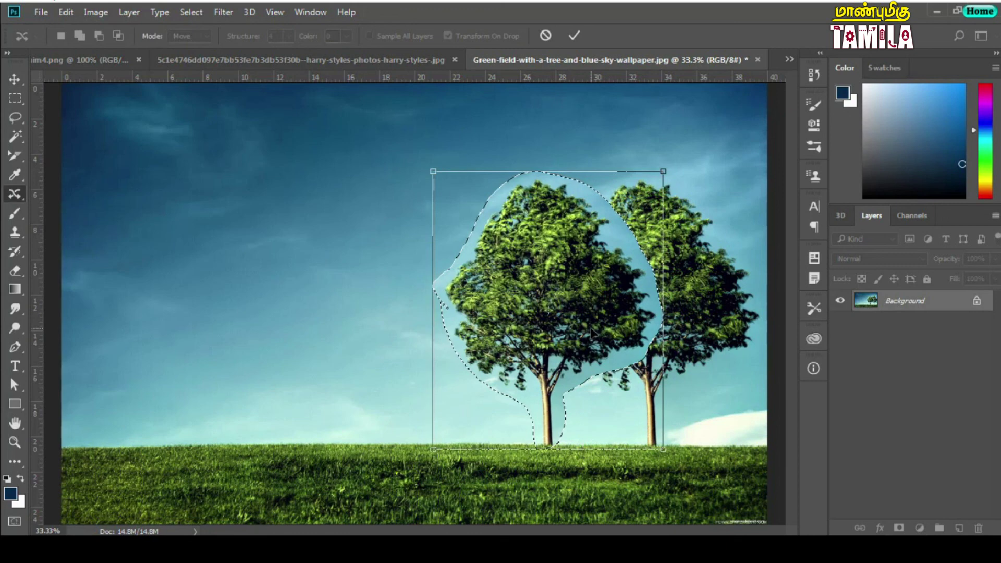
{"action": "key", "text": "Return"}
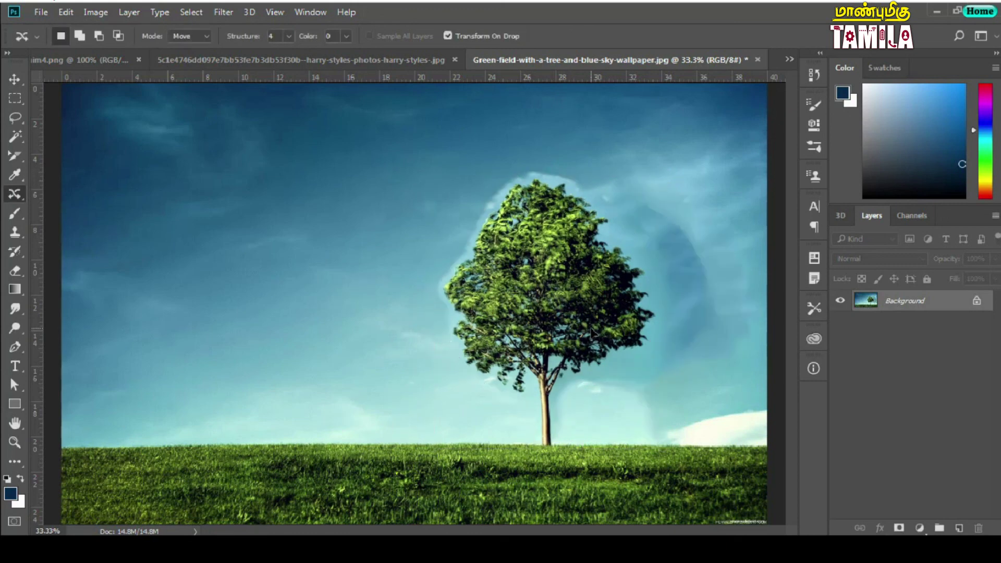
{"action": "right_click", "coordinate": [21, 193]}
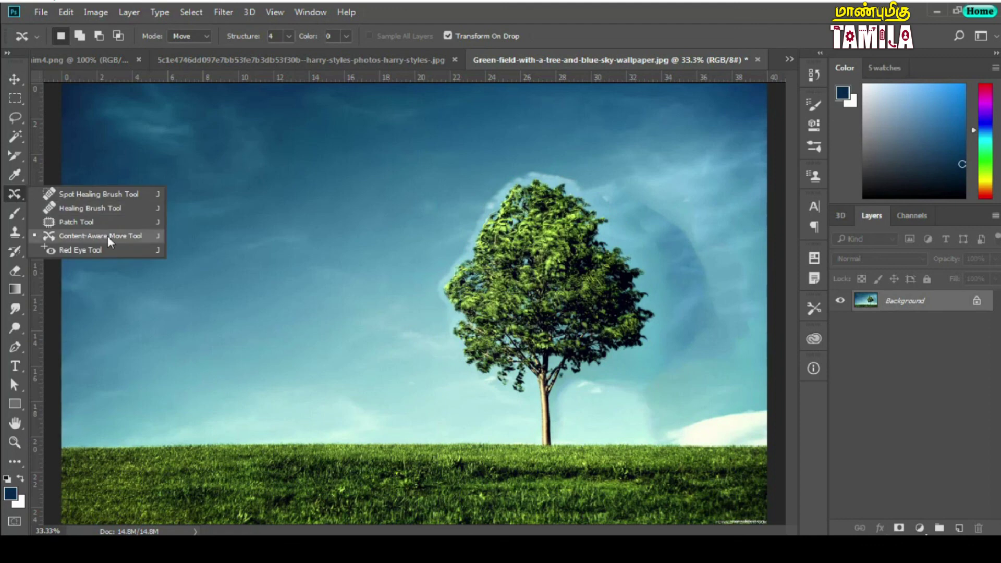
{"action": "left_click", "coordinate": [97, 251]}
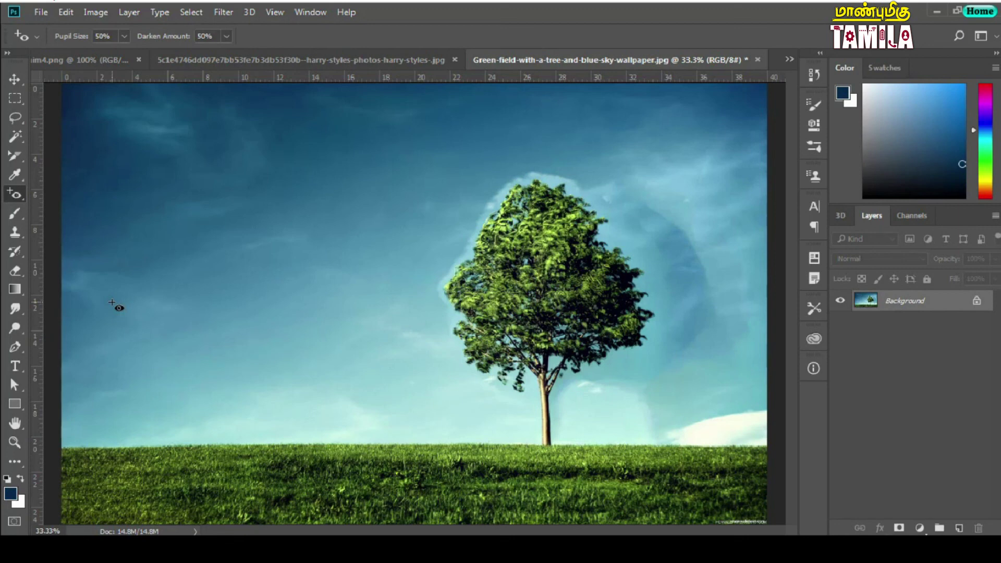
Close the tree, portrait and chicken-pox photos without saving changes
{"action": "left_click", "coordinate": [756, 60]}
{"action": "left_click", "coordinate": [495, 371]}
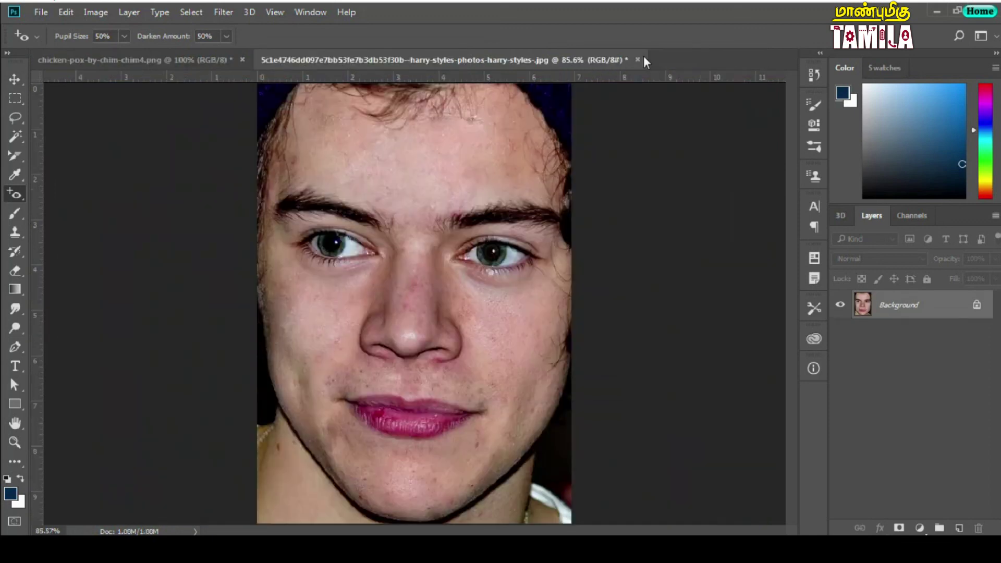
{"action": "left_click", "coordinate": [636, 60]}
{"action": "left_click", "coordinate": [482, 380]}
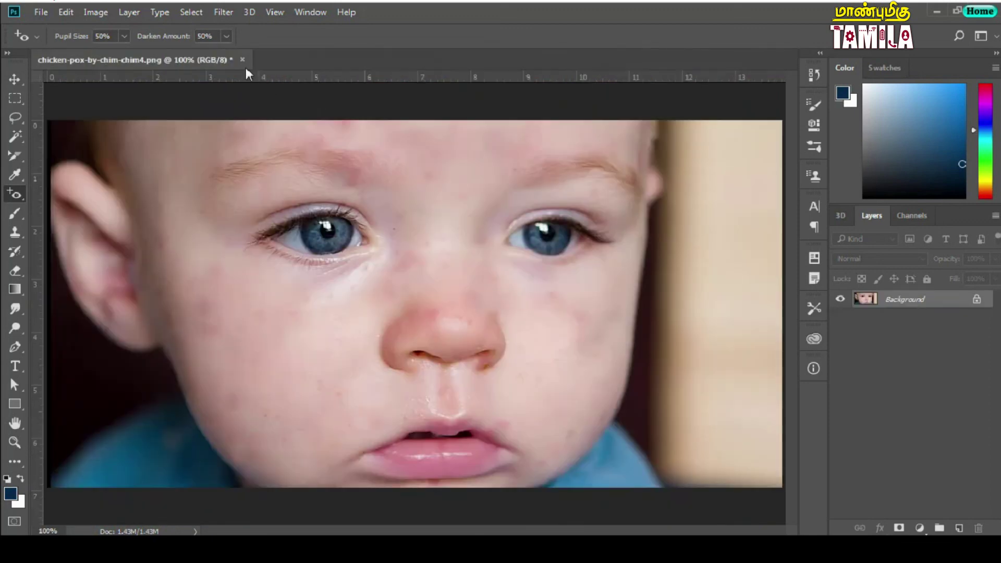
{"action": "left_click", "coordinate": [242, 60]}
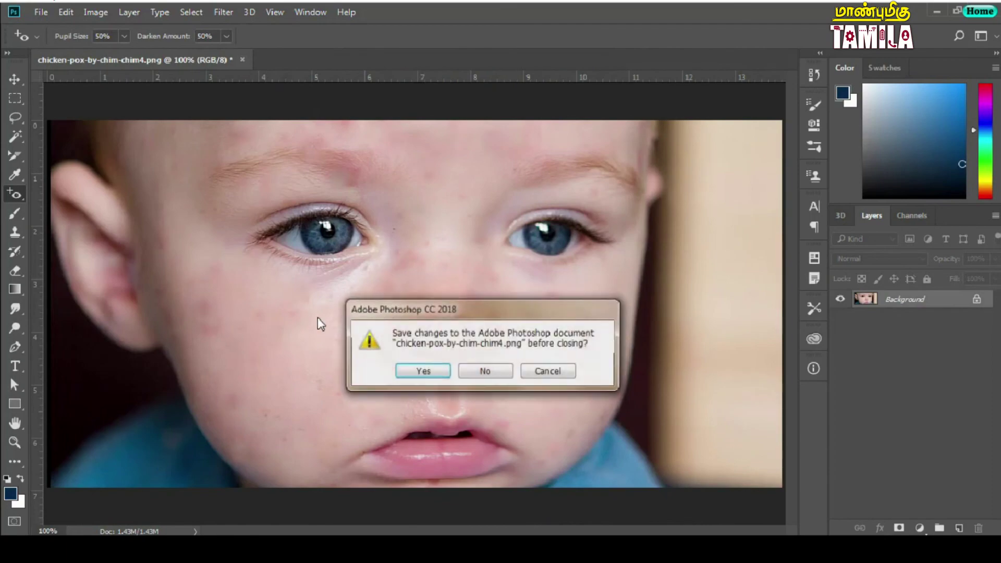
{"action": "left_click", "coordinate": [471, 372]}
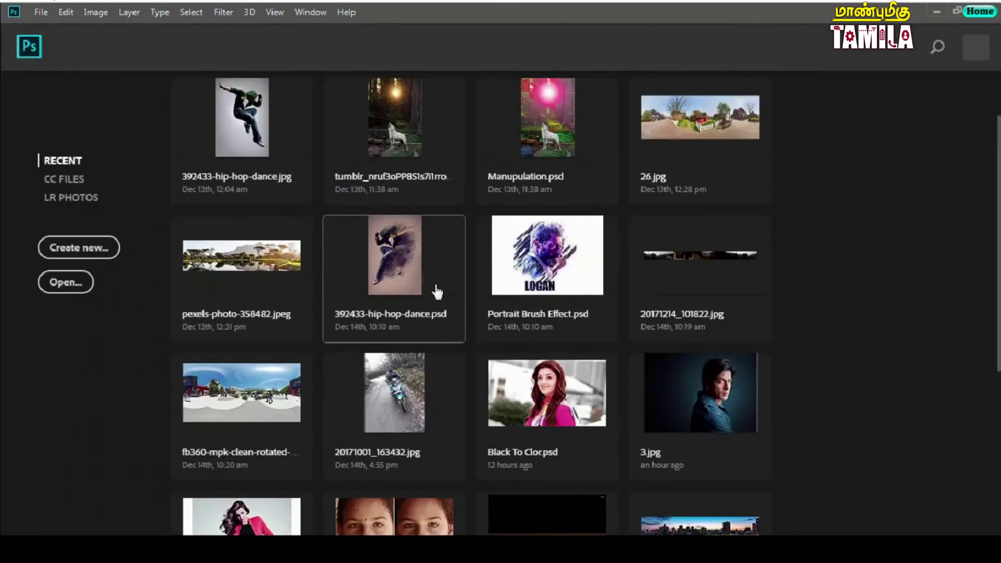
Open the REDEYE ORIGINAL.jpg photo from the project folder
{"action": "key", "text": "ctrl+o"}
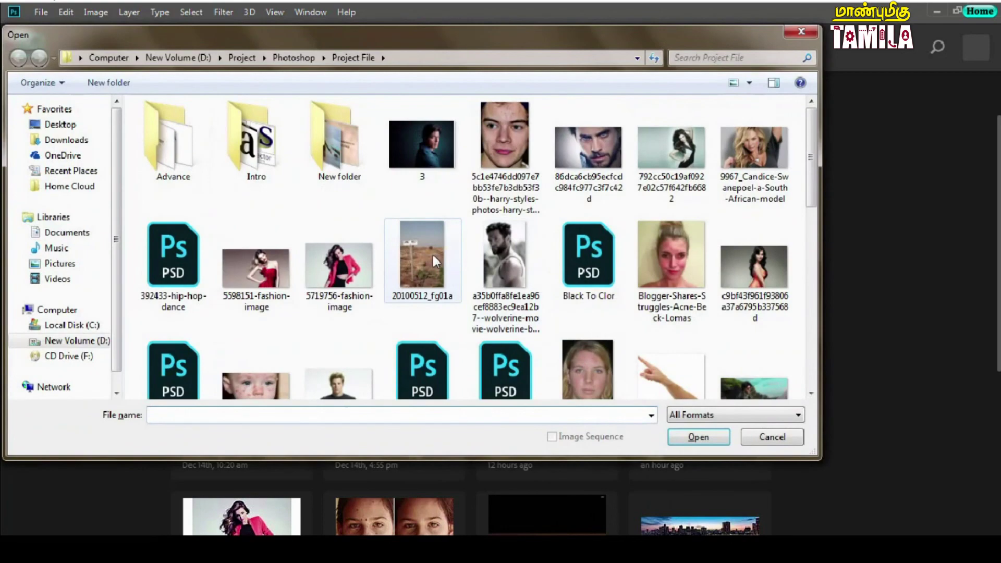
{"action": "left_click", "coordinate": [427, 276]}
{"action": "scroll", "coordinate": [467, 266], "scroll_direction": "down", "scroll_amount": 5}
{"action": "scroll", "coordinate": [468, 265], "scroll_direction": "down", "scroll_amount": 3}
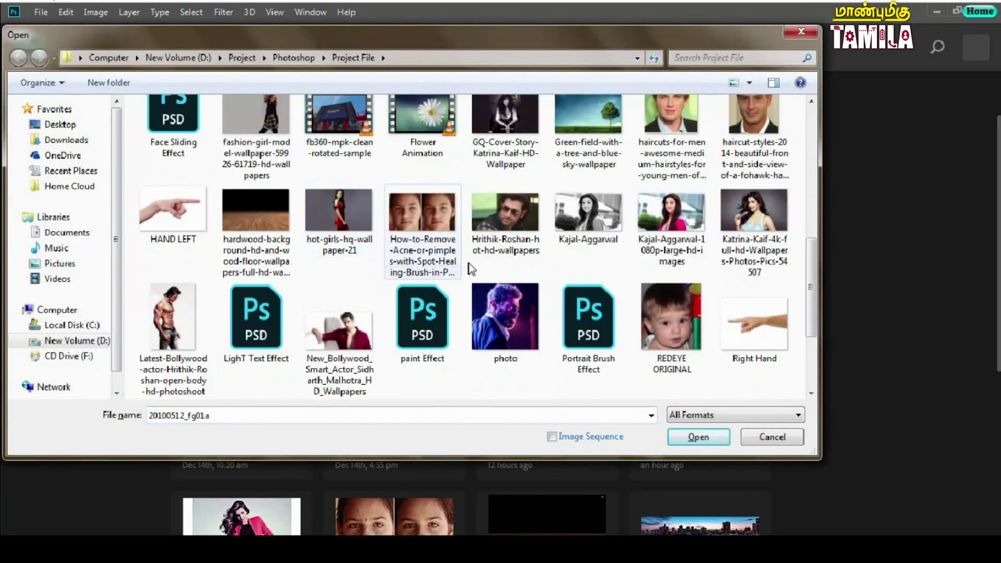
{"action": "scroll", "coordinate": [723, 258], "scroll_direction": "down", "scroll_amount": 2}
{"action": "scroll", "coordinate": [492, 283], "scroll_direction": "up", "scroll_amount": 1}
{"action": "scroll", "coordinate": [619, 273], "scroll_direction": "up", "scroll_amount": 2}
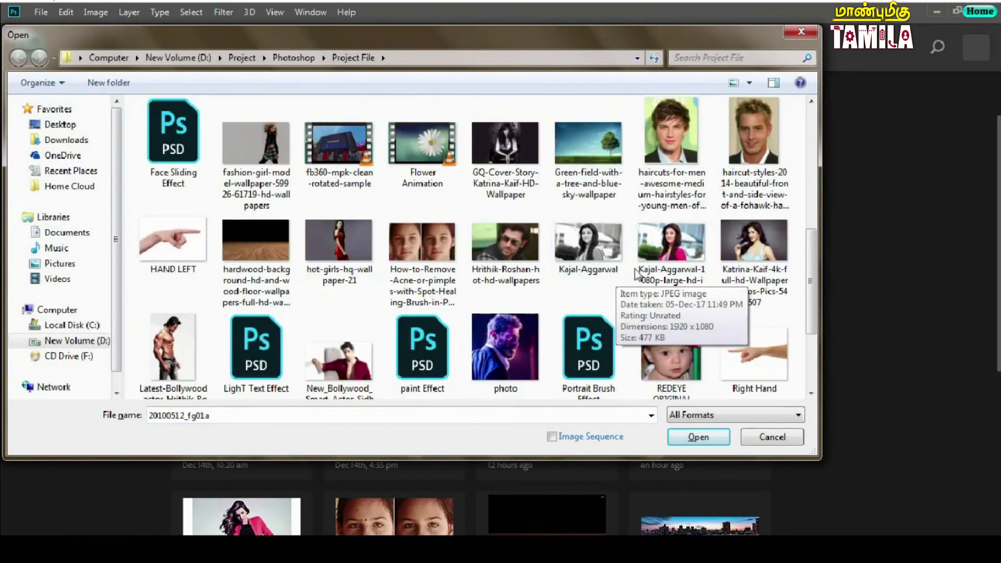
{"action": "scroll", "coordinate": [667, 261], "scroll_direction": "up", "scroll_amount": 2}
{"action": "scroll", "coordinate": [667, 258], "scroll_direction": "up", "scroll_amount": 1}
{"action": "scroll", "coordinate": [667, 257], "scroll_direction": "up", "scroll_amount": 1}
{"action": "scroll", "coordinate": [667, 257], "scroll_direction": "down", "scroll_amount": 1}
{"action": "scroll", "coordinate": [667, 257], "scroll_direction": "down", "scroll_amount": 4}
{"action": "left_click", "coordinate": [677, 320]}
{"action": "double_click", "coordinate": [678, 320]}
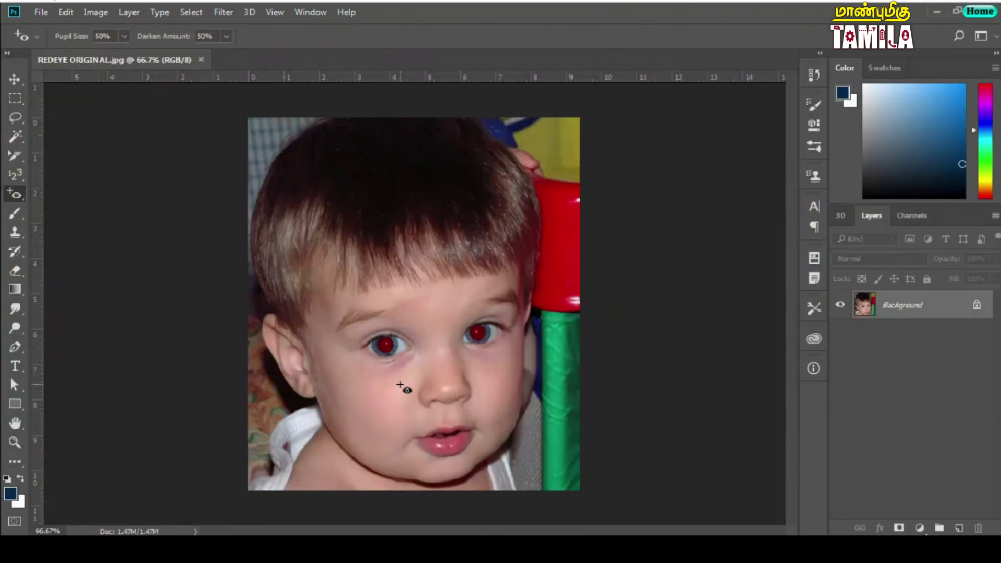
Zoom to 100% and remove the red from both pupils with the Red Eye Tool
{"action": "key", "text": "ctrl+plus"}
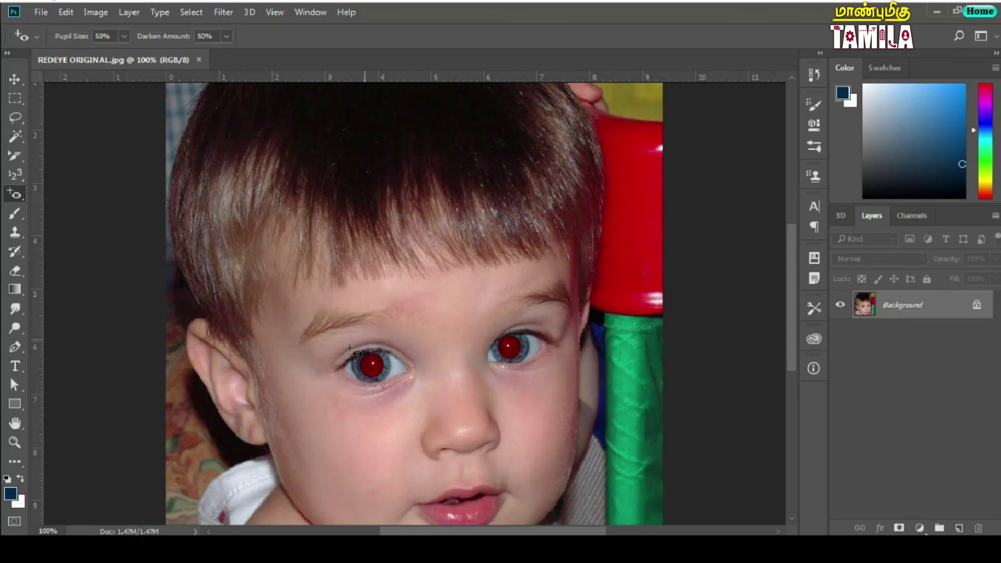
{"action": "right_click", "coordinate": [19, 196]}
{"action": "left_click", "coordinate": [91, 251]}
{"action": "right_click", "coordinate": [19, 193]}
{"action": "left_click", "coordinate": [89, 232]}
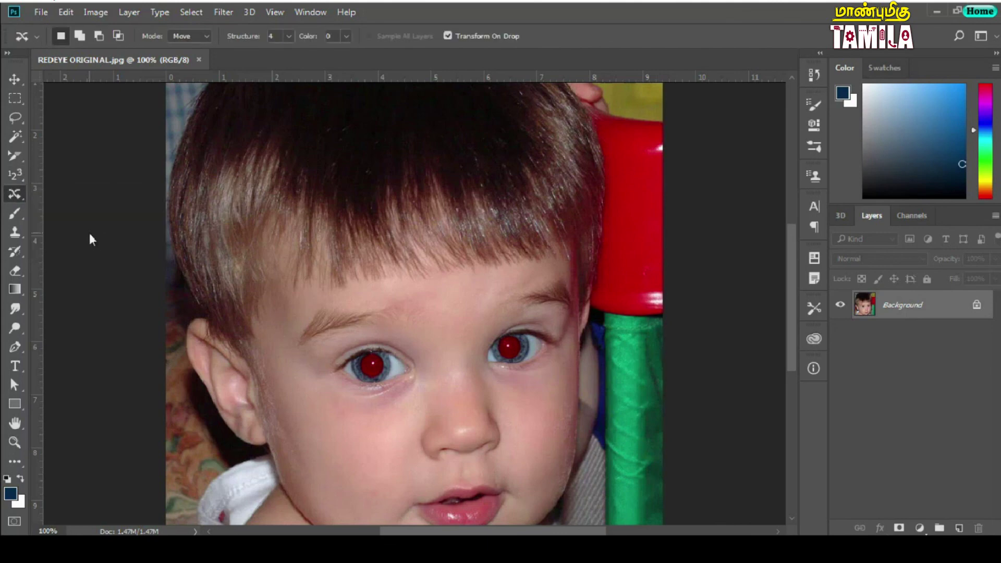
{"action": "right_click", "coordinate": [17, 191]}
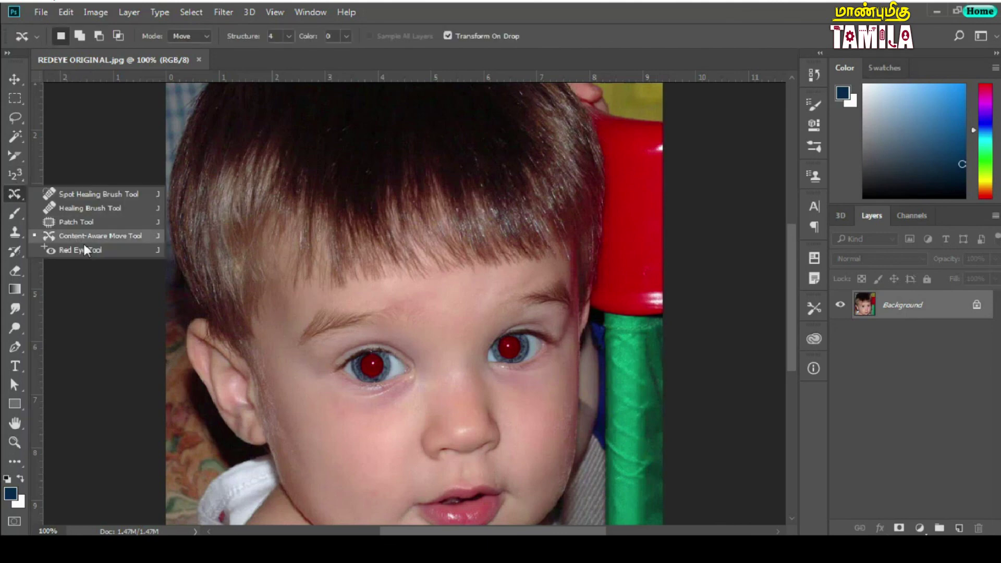
{"action": "left_click", "coordinate": [90, 250]}
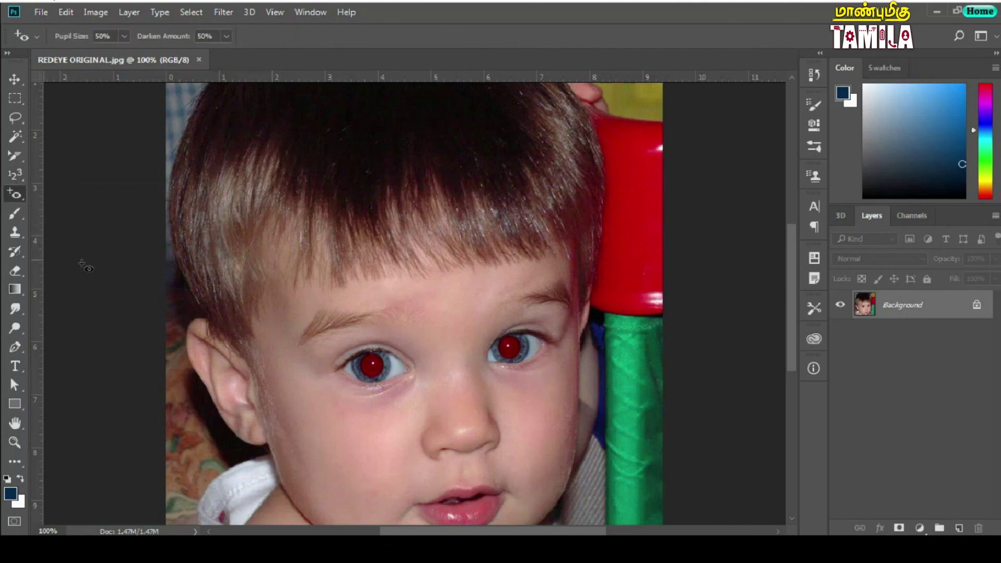
{"action": "left_click", "coordinate": [374, 365]}
{"action": "left_click", "coordinate": [509, 347]}
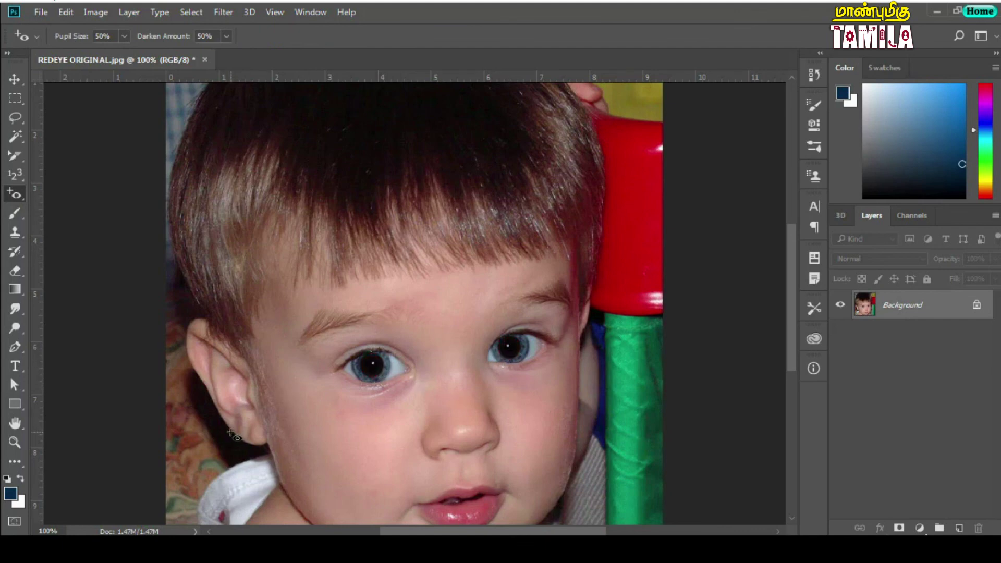
Redo the pupil corrections with the Darken Amount set to 98%
{"action": "key", "text": "ctrl+alt+z"}
{"action": "key", "text": "ctrl+alt+z"}
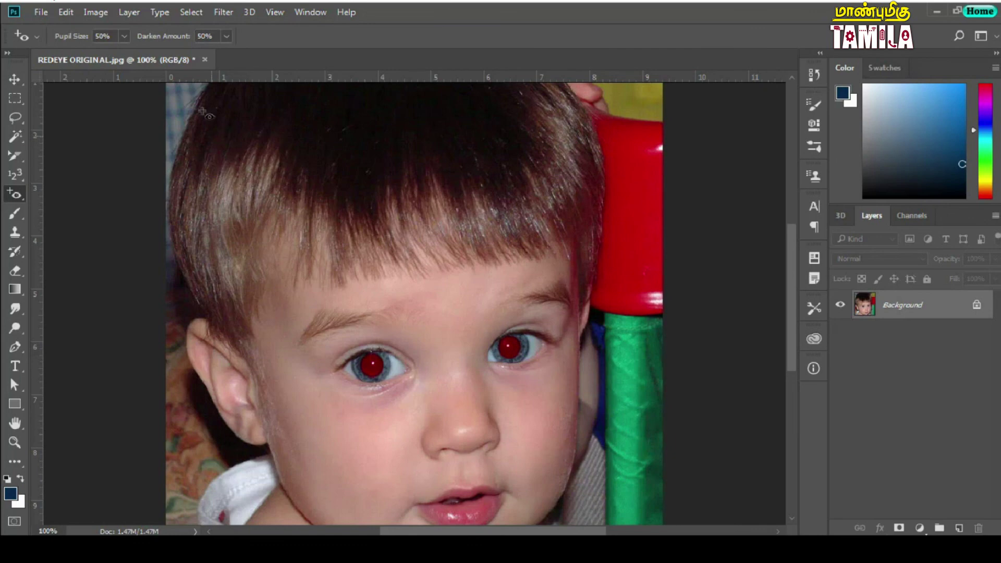
{"action": "left_click", "coordinate": [225, 36]}
{"action": "left_click", "coordinate": [329, 40]}
{"action": "left_click", "coordinate": [371, 366]}
{"action": "left_click", "coordinate": [515, 351]}
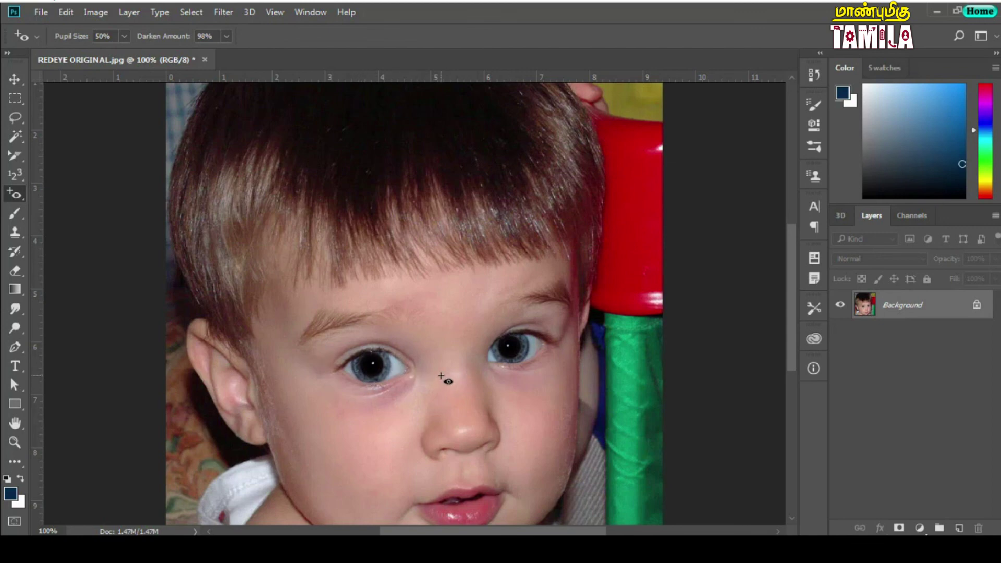
{"action": "scroll", "coordinate": [443, 379], "scroll_direction": "down", "scroll_amount": 2}
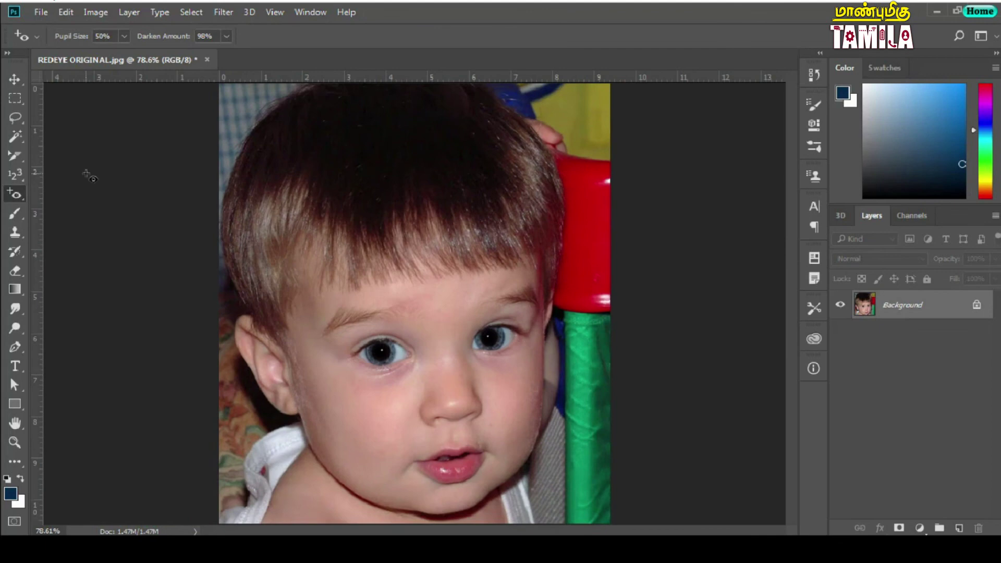
{"action": "right_click", "coordinate": [18, 191]}
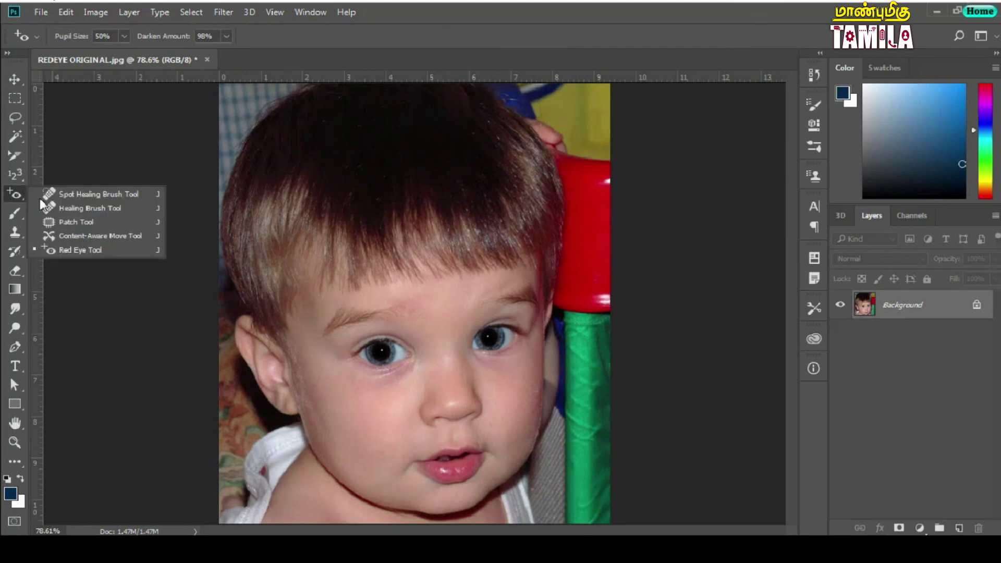
{"action": "left_click", "coordinate": [83, 235]}
{"action": "key", "text": "shift+j"}
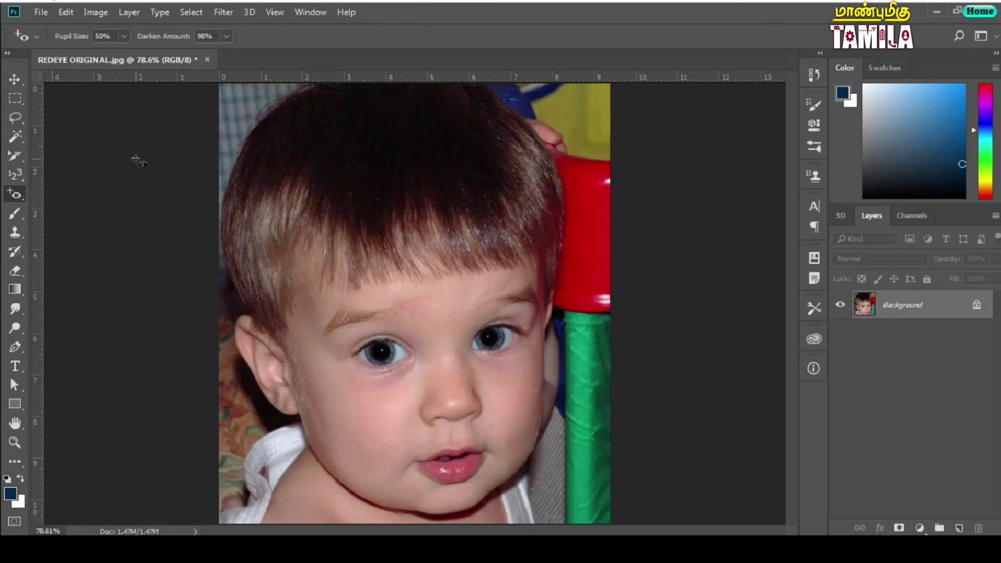
{"action": "key", "text": "shift+i"}
{"action": "left_click", "coordinate": [20, 155]}
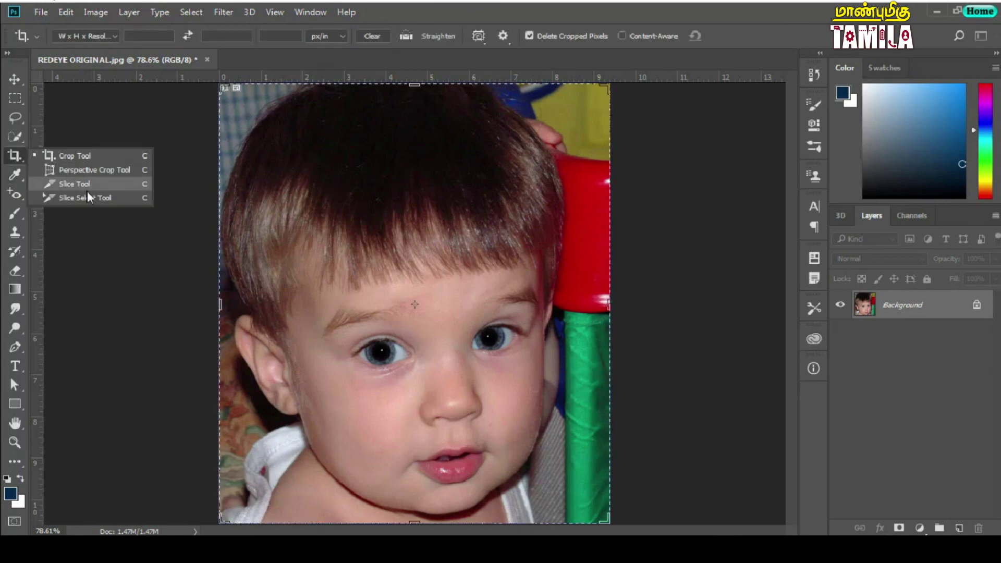
{"action": "left_click", "coordinate": [16, 175]}
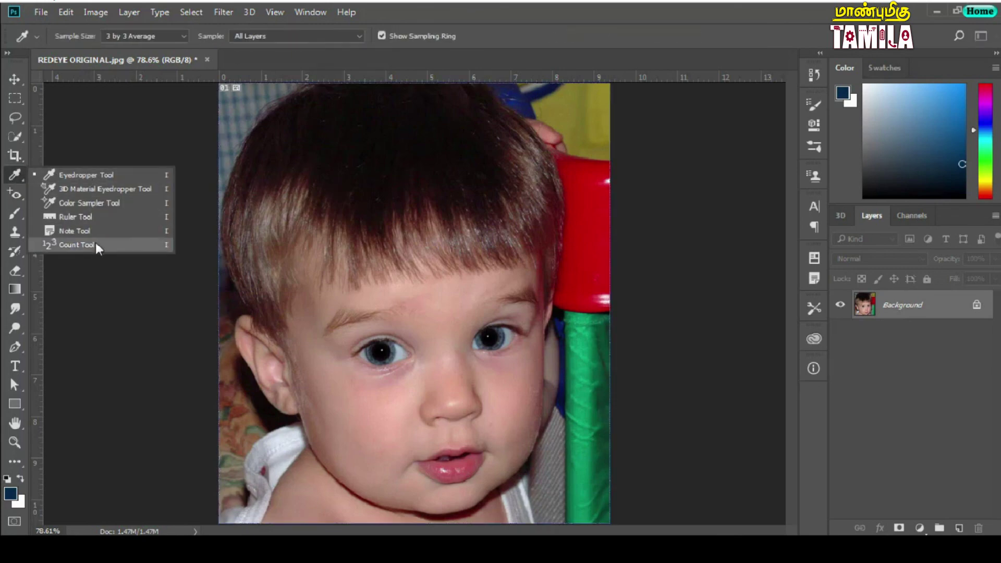
{"action": "left_click", "coordinate": [16, 194]}
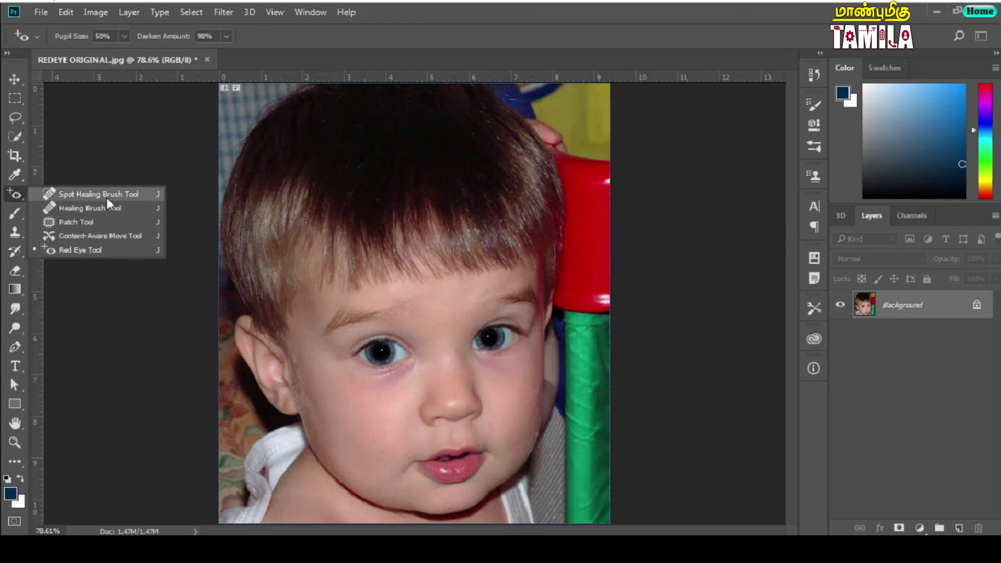
{"action": "left_click", "coordinate": [25, 200]}
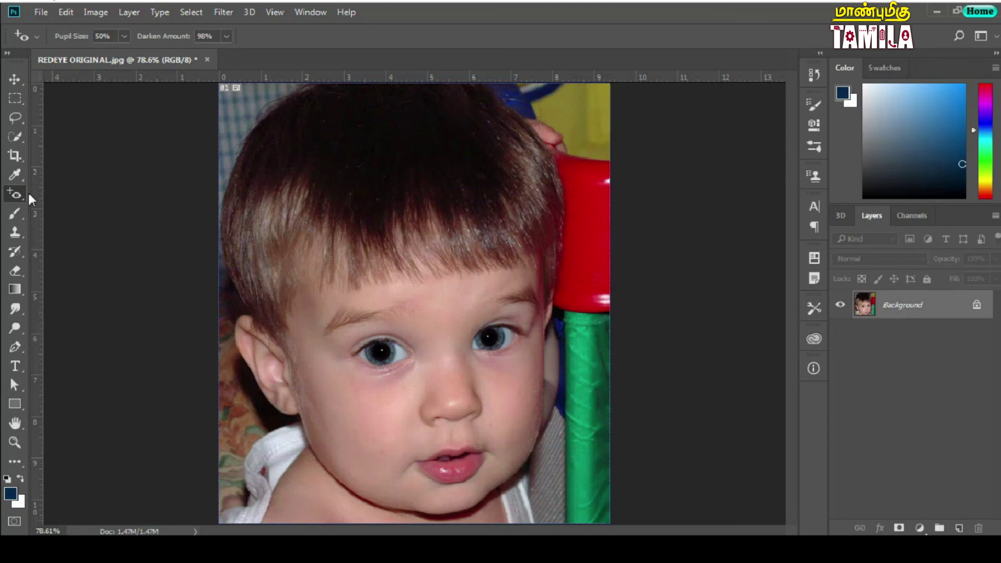